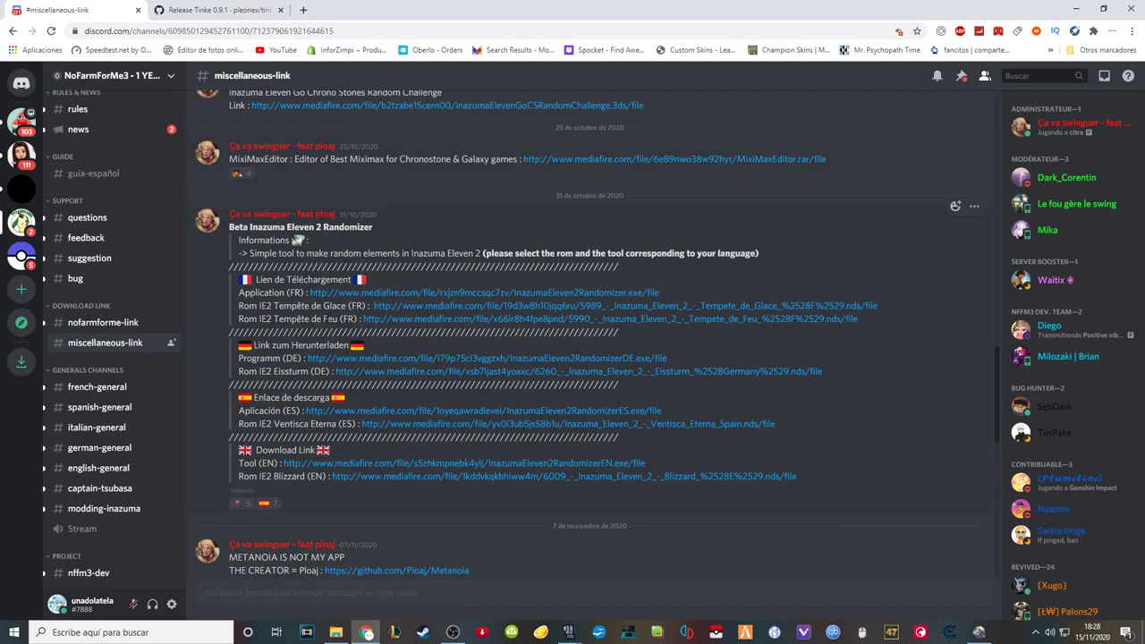
- Examine the Beta Inazuma Eleven 2 Randomizer post in the miscellaneous-link channel and its Spanish application link
left_click_drag(992, 430, 973, 374)
left_click_drag(258, 175, 361, 176)
left_click(361, 176)
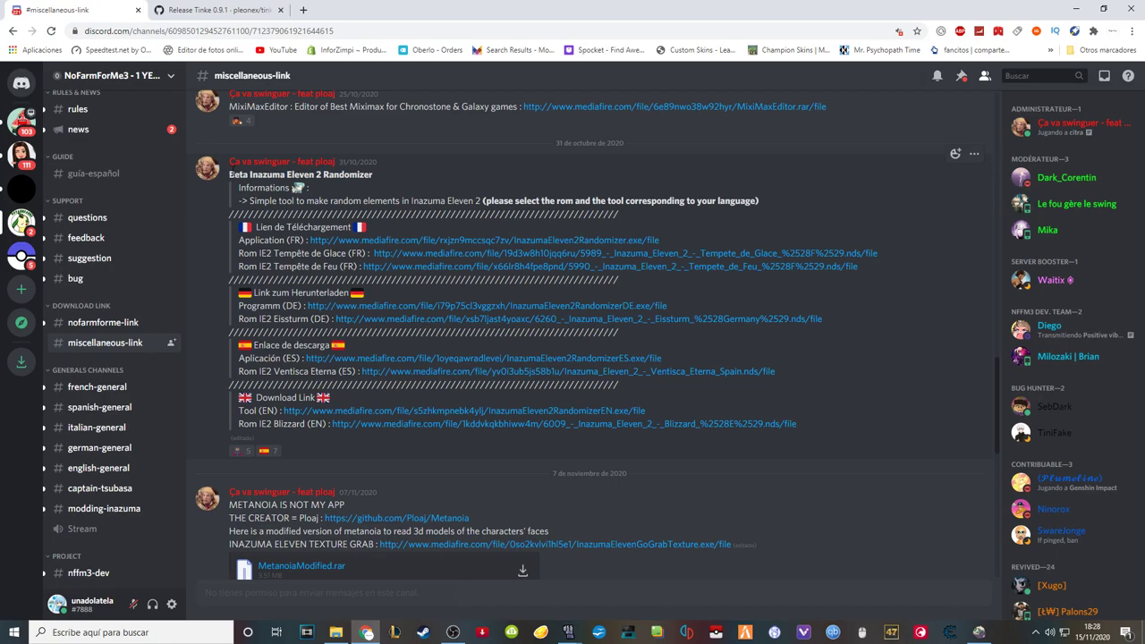
left_click_drag(229, 174, 372, 175)
left_click(354, 176)
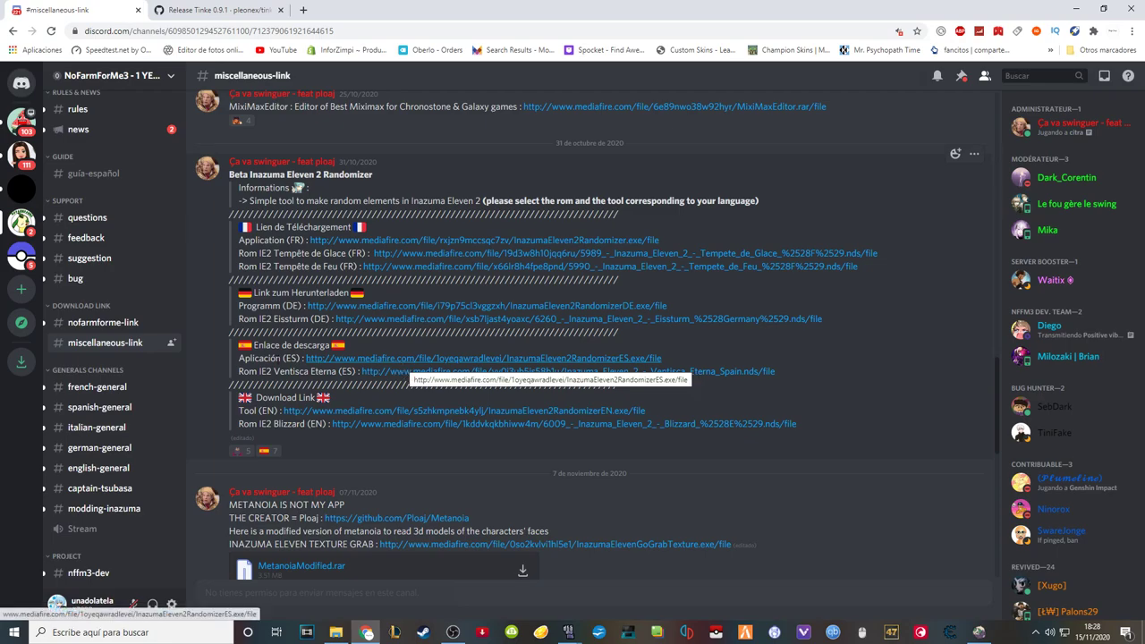
mouse_move(254, 358)
left_mouse_down()
mouse_move(299, 358)
mouse_move(276, 359)
left_mouse_up()
left_click(280, 358)
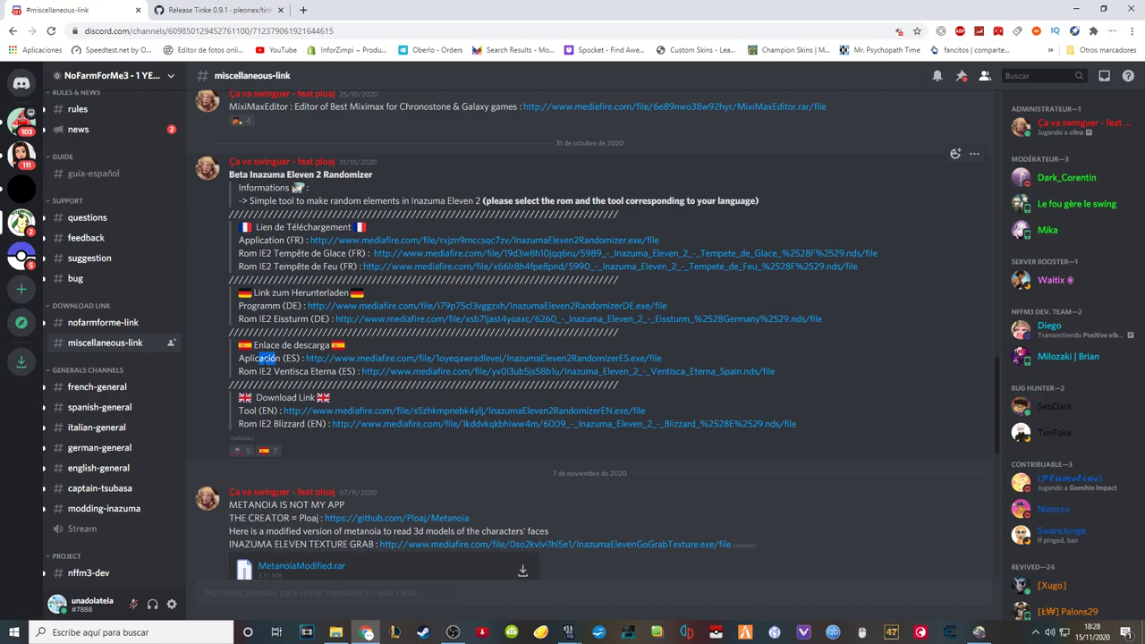
left_click(275, 359)
- Examine the Spanish Ventisca Eterna ROM entry in the post and view the Inazuma Eleven 2 Randomizer window
left_click_drag(261, 371, 336, 371)
left_click(336, 371)
left_click_drag(261, 372, 295, 371)
left_click(329, 371)
left_click(295, 371)
triple_click(295, 371)
left_click(336, 372)
left_click_drag(313, 371, 277, 371)
left_click(319, 372)
left_click(978, 632)
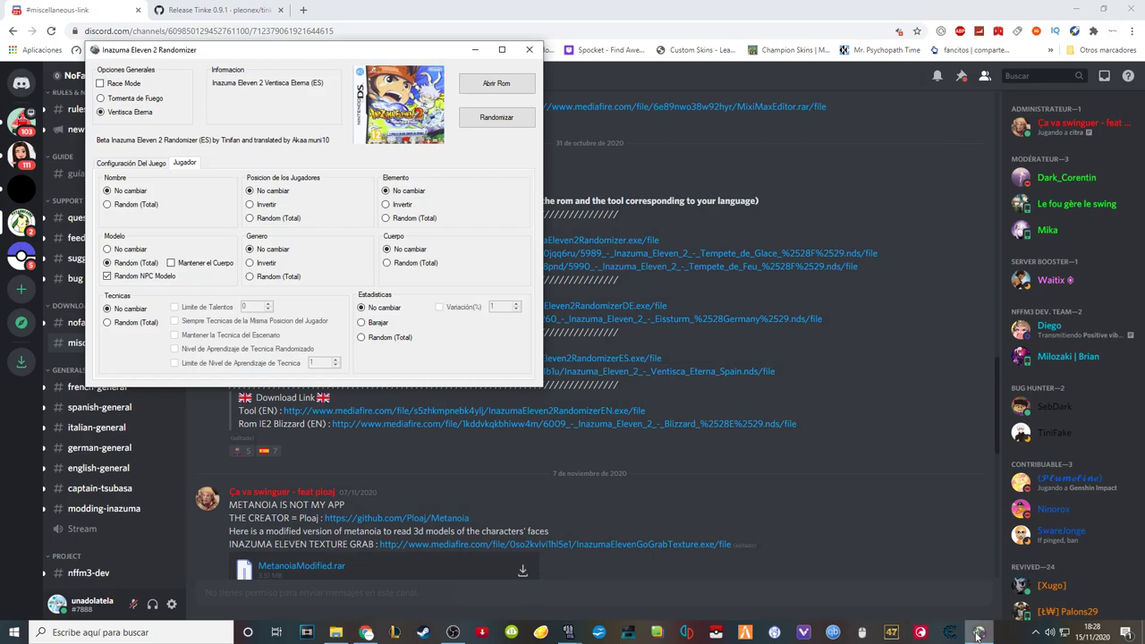
left_click(978, 632)
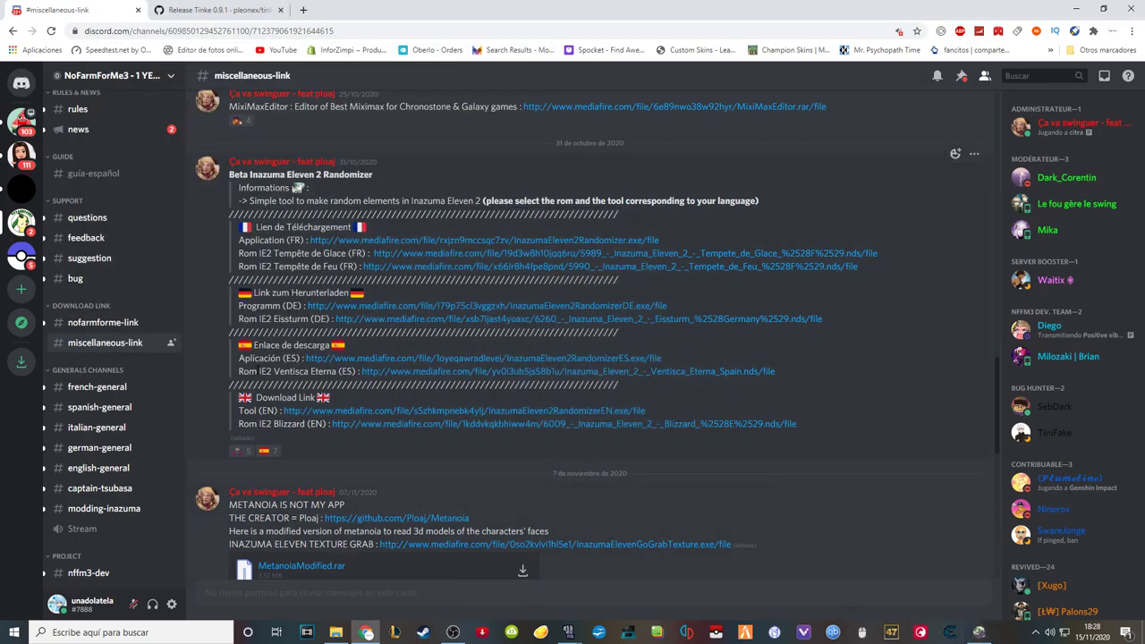
left_click_drag(259, 371, 322, 385)
left_click(313, 374)
- Switch to File Explorer and look at Tinke.exe in the Tinke folder inside Games\Inazuma
left_click(453, 632)
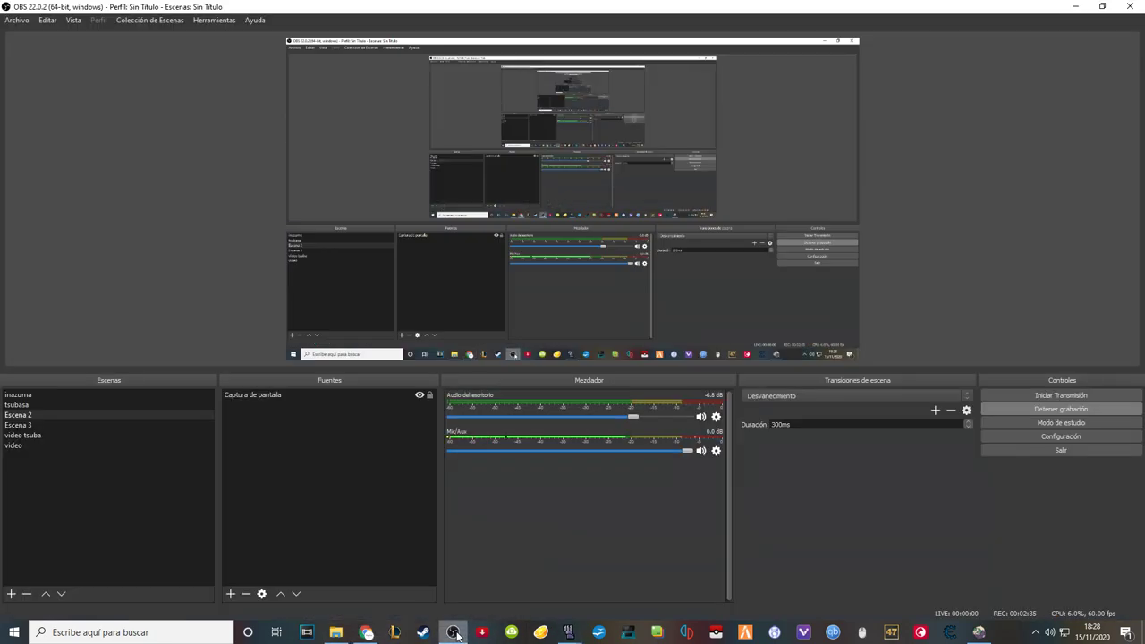
left_click(336, 632)
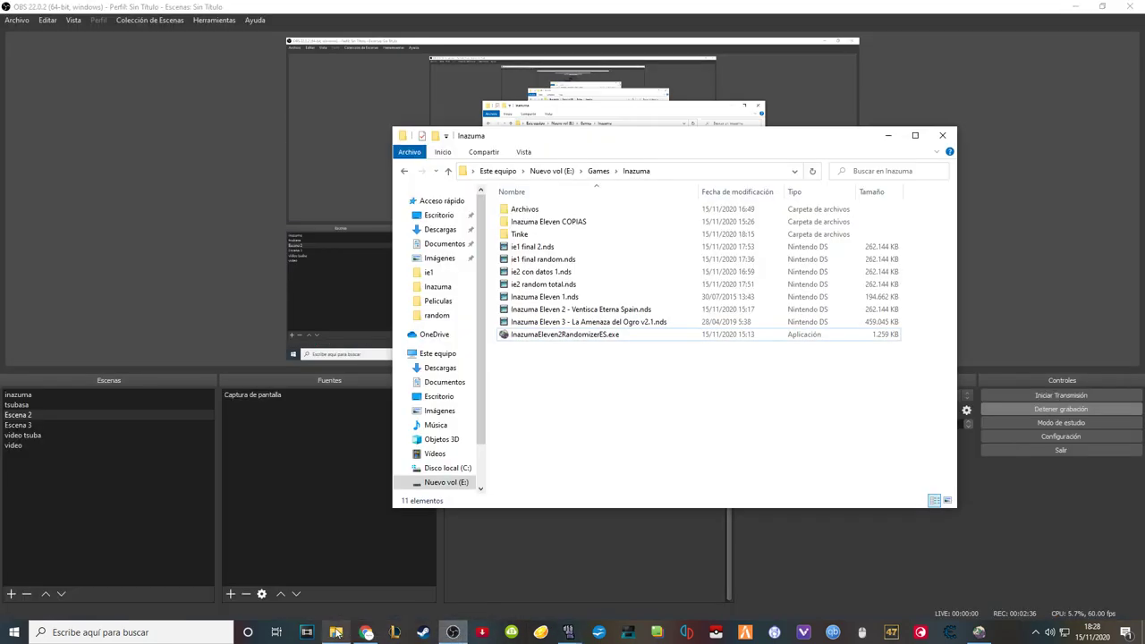
double_click(520, 233)
left_click(525, 337)
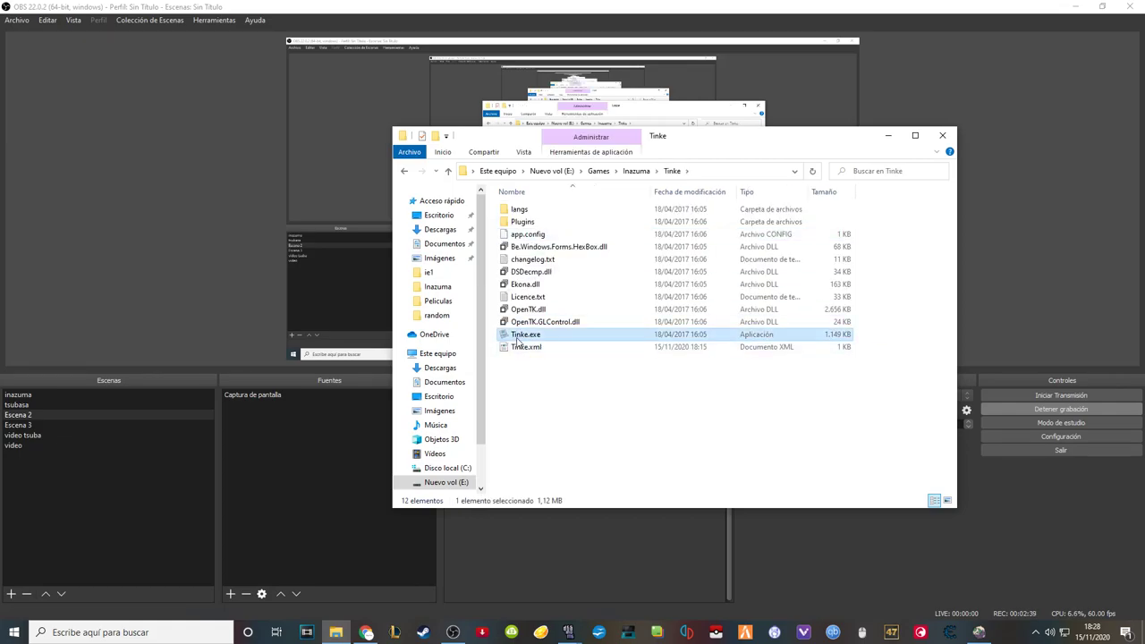
left_click(410, 173)
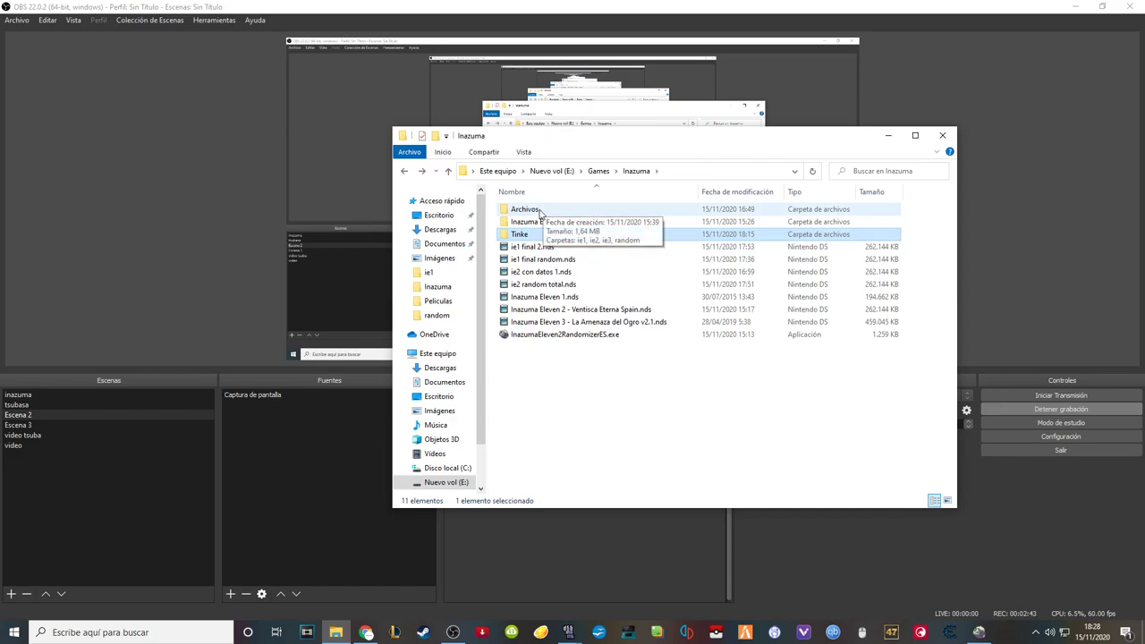
- Review the Inazuma ROM files and the unitbase.dat and unitstat.dat files in the Archivos subfolders ie1 and ie2
left_click(544, 310)
left_click(547, 301)
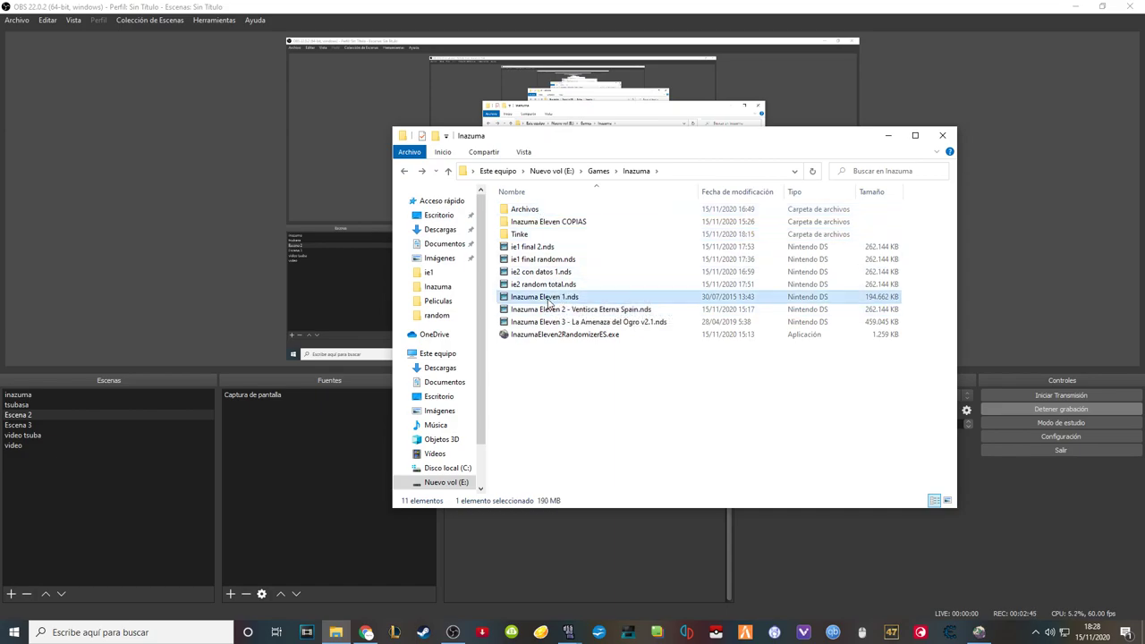
double_click(529, 210)
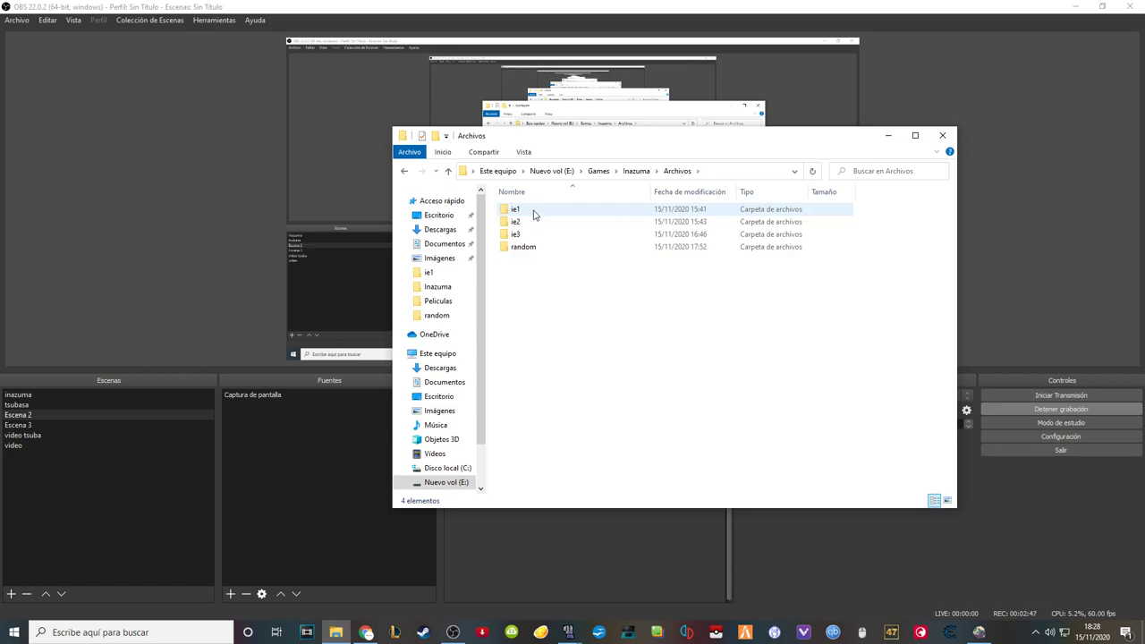
double_click(534, 212)
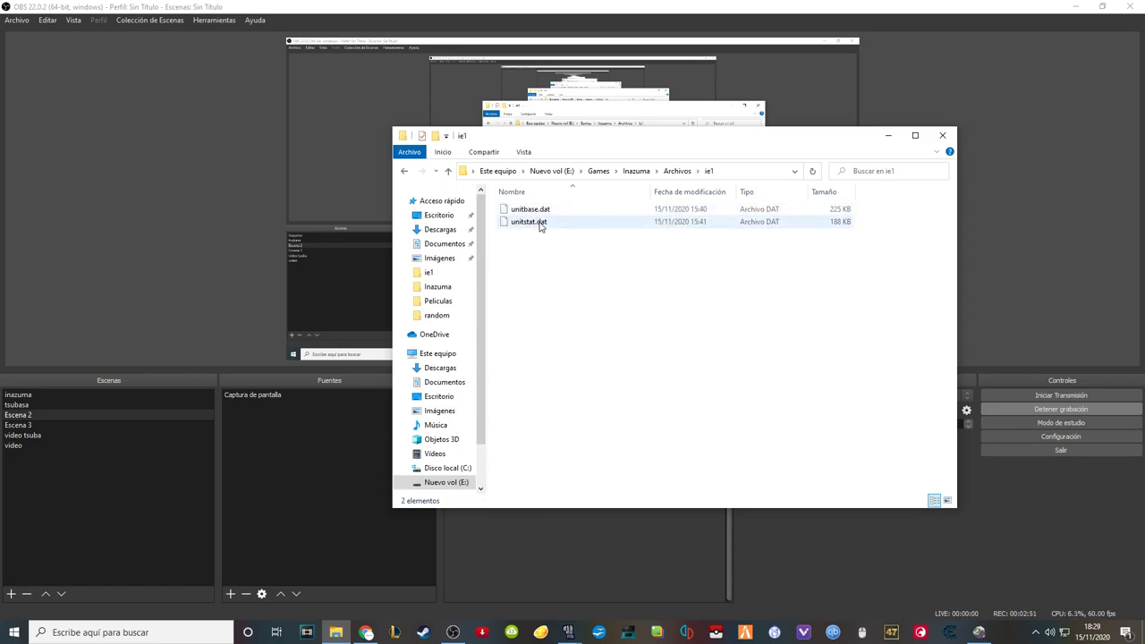
key("alt+Left")
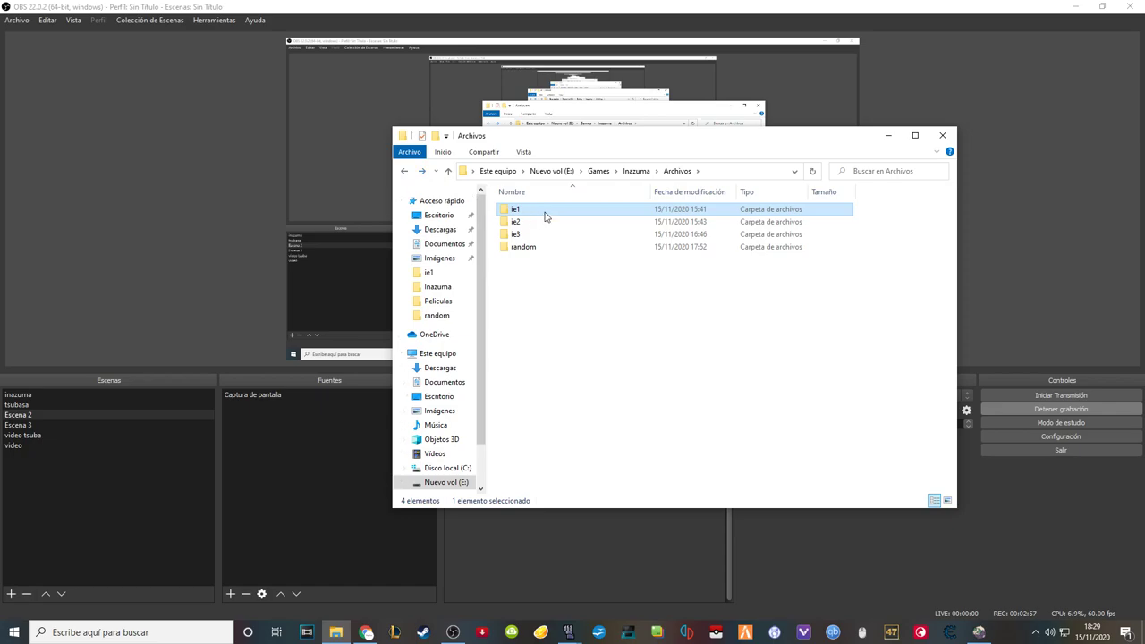
double_click(524, 223)
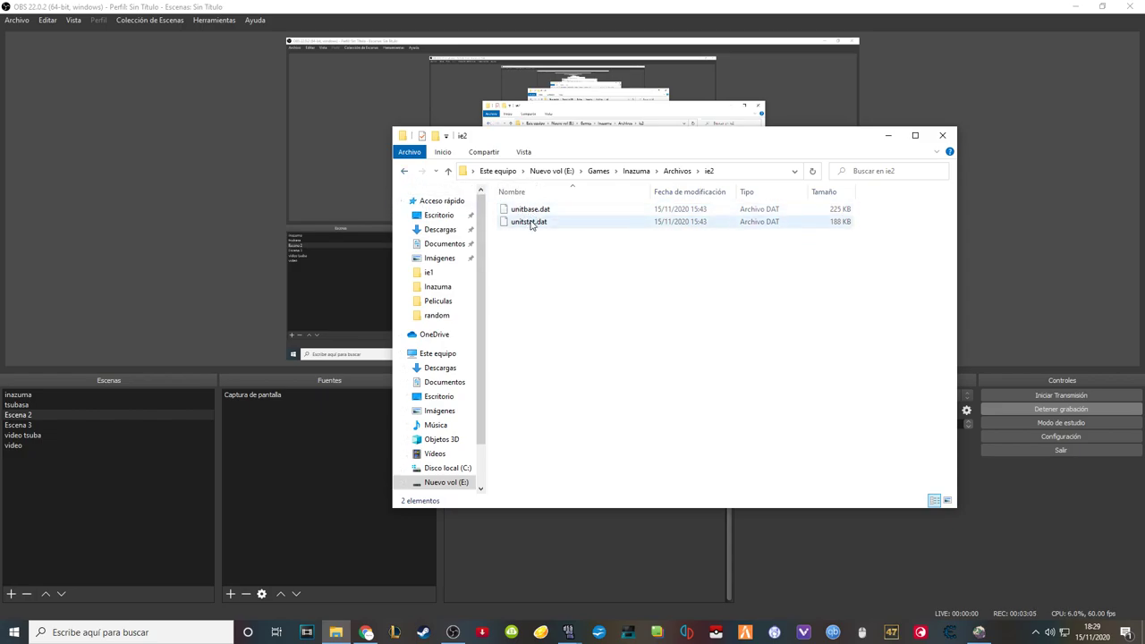
left_click(404, 172)
left_click(405, 172)
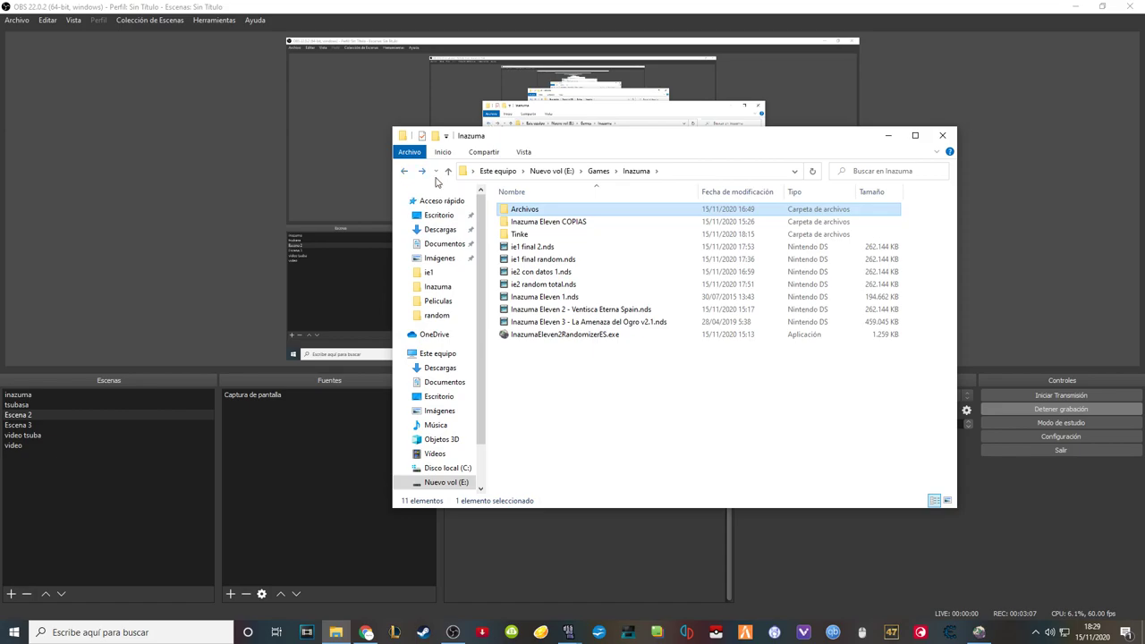
- Check the backup ROMs in Inazuma Eleven COPIAS and the original Inazuma Eleven 1 and 2 ROMs in the Inazuma folder
double_click(563, 230)
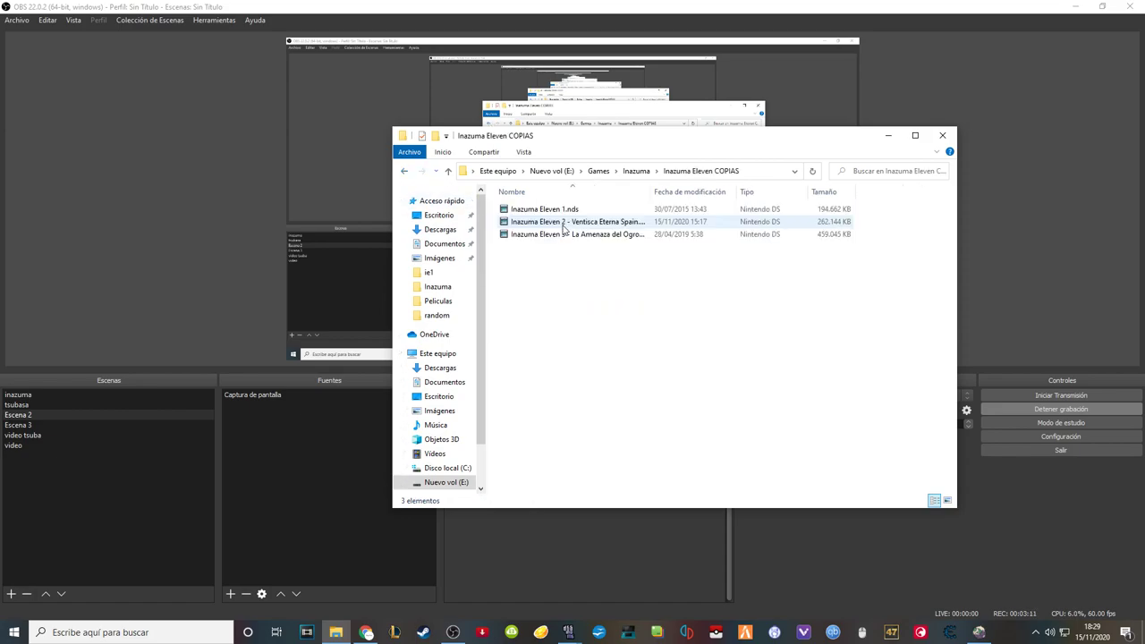
left_click(403, 172)
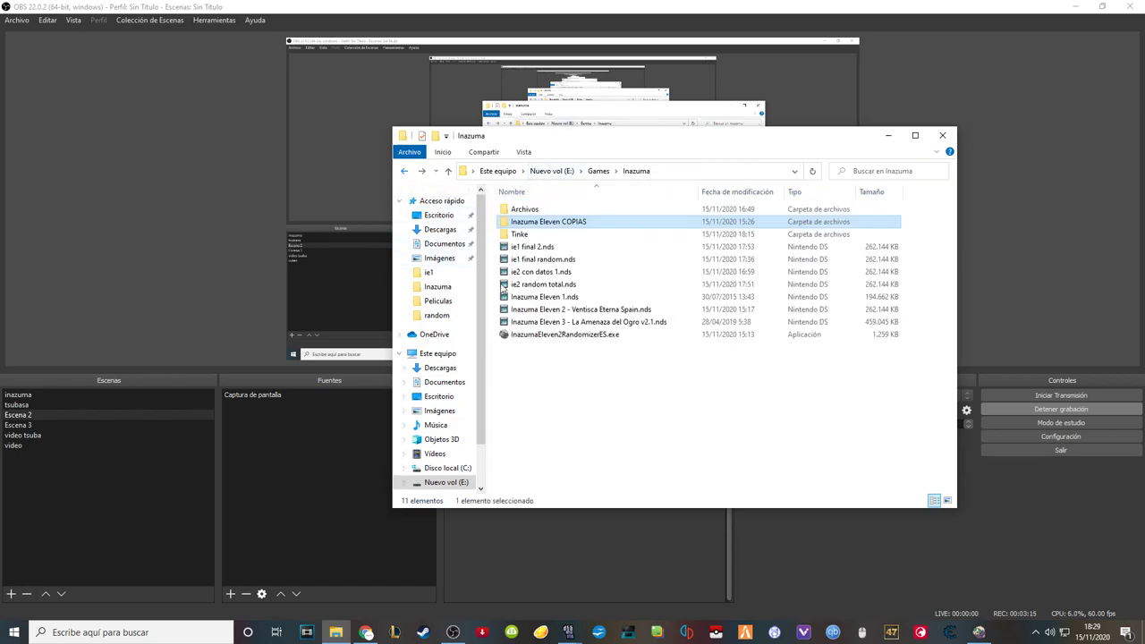
left_click(562, 310)
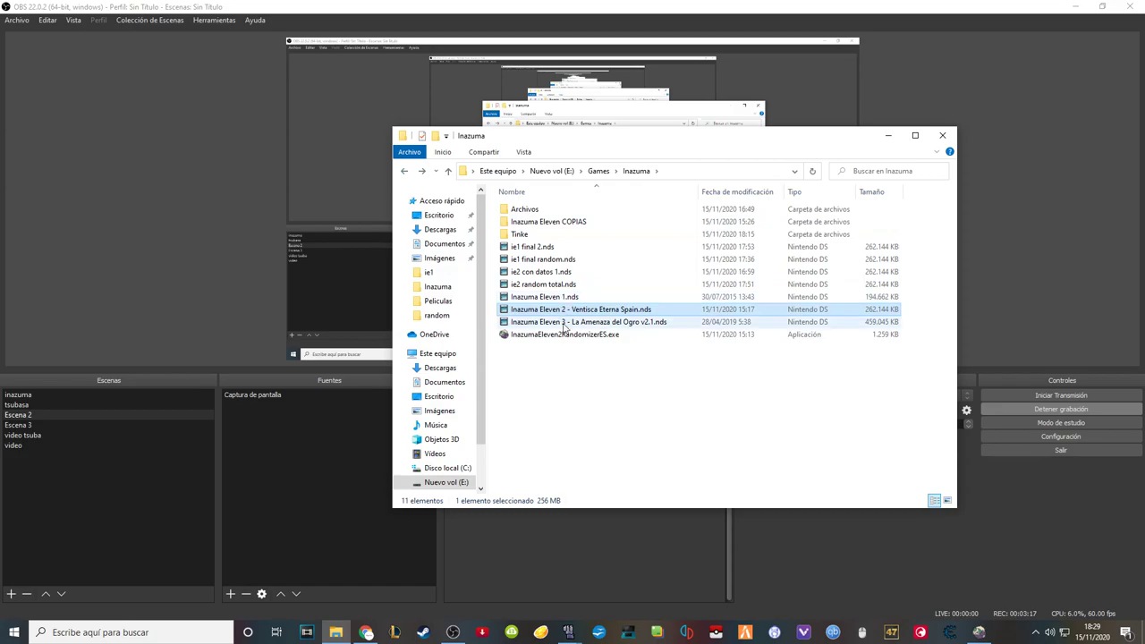
left_click(570, 298)
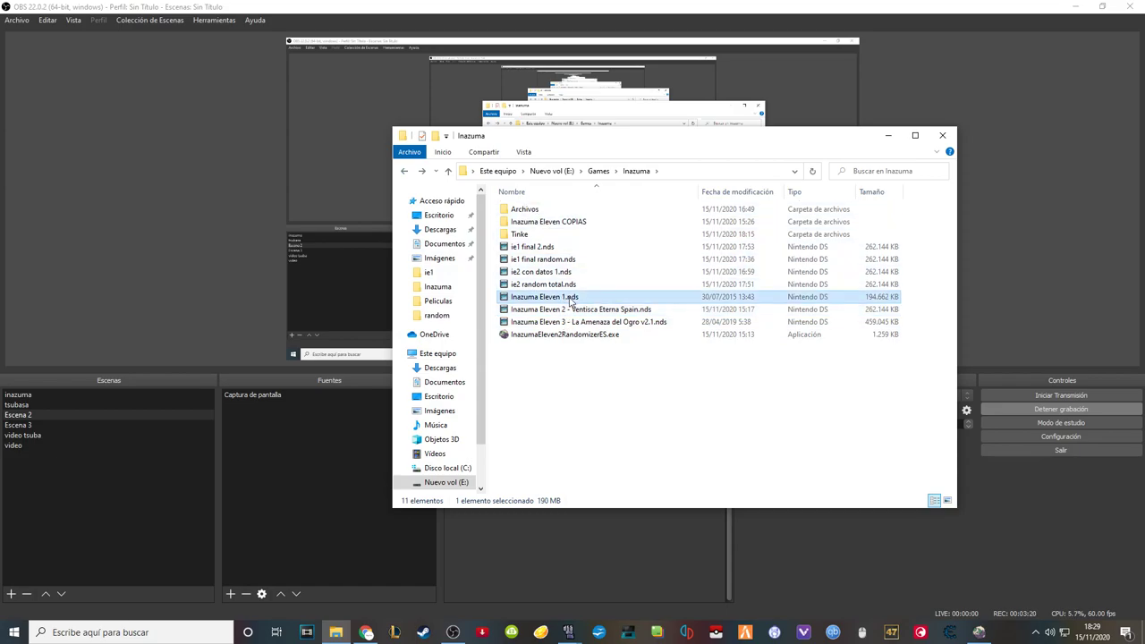
- Launch Tinke.exe from the Tinke folder and load Inazuma Eleven 1.nds from the Inazuma folder
double_click(540, 235)
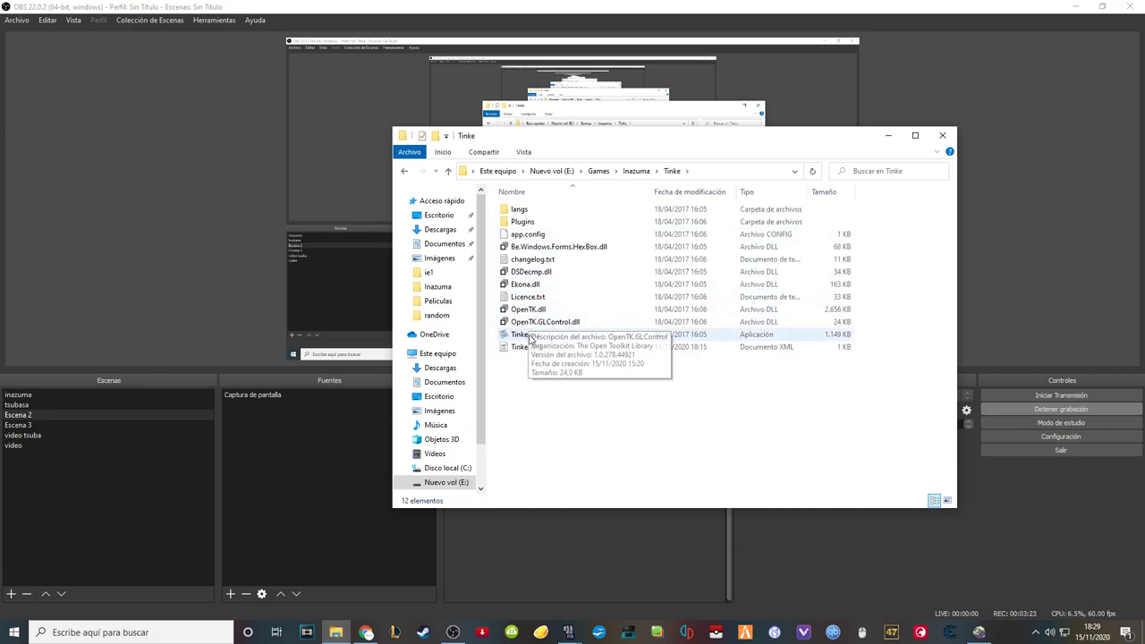
double_click(532, 337)
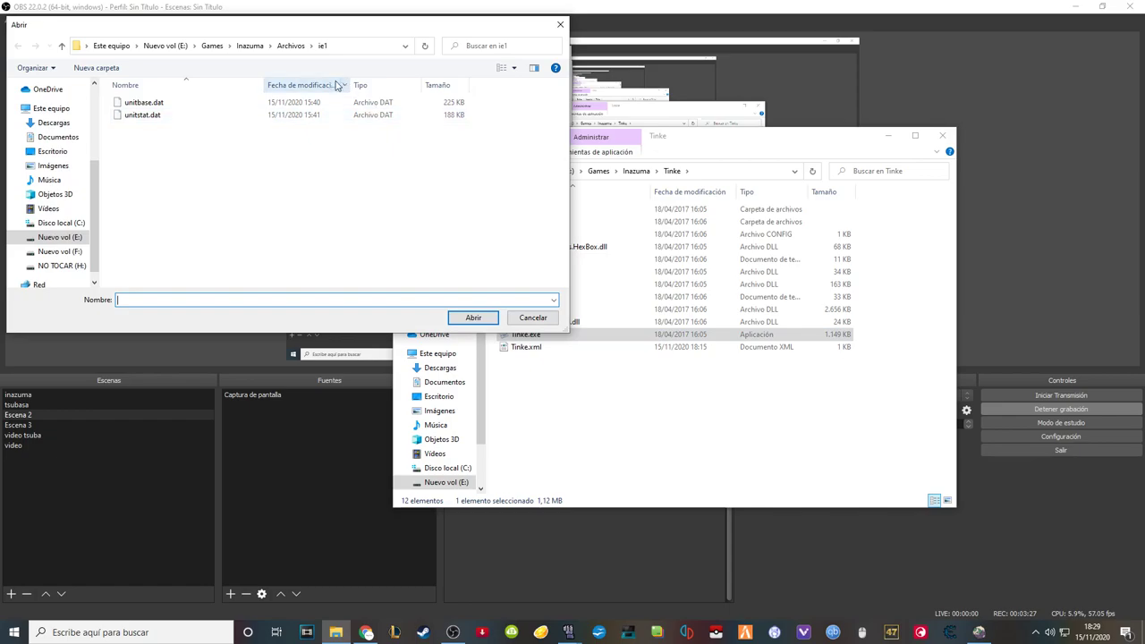
left_click(248, 45)
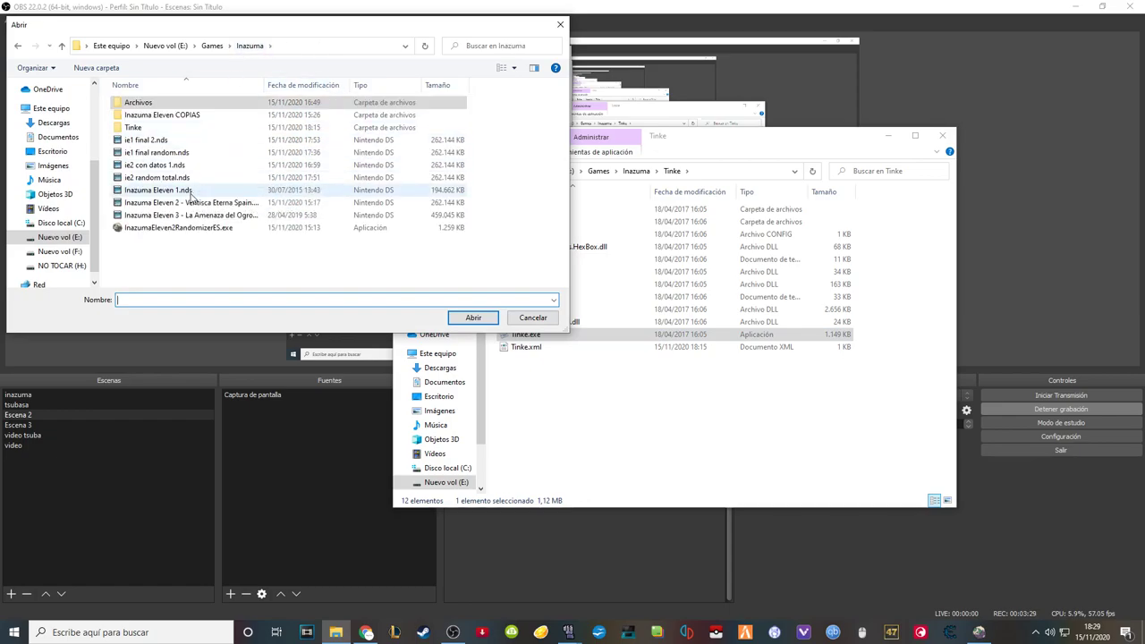
left_click(127, 191)
left_click(473, 318)
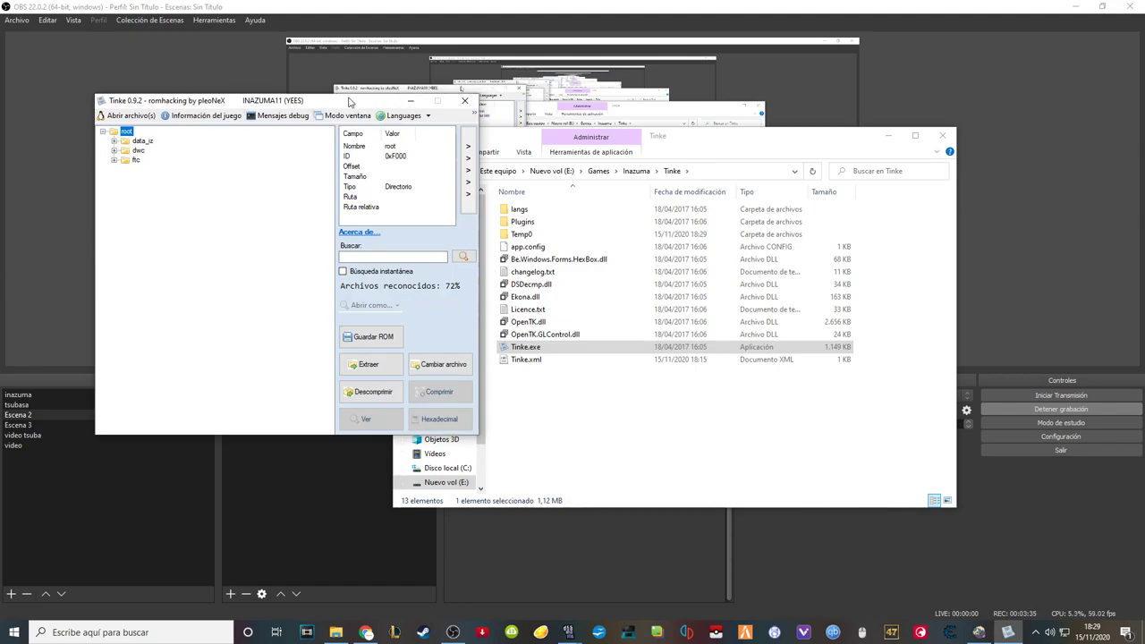
- Set the Tinke interface language to Español
left_click_drag(351, 100, 449, 111)
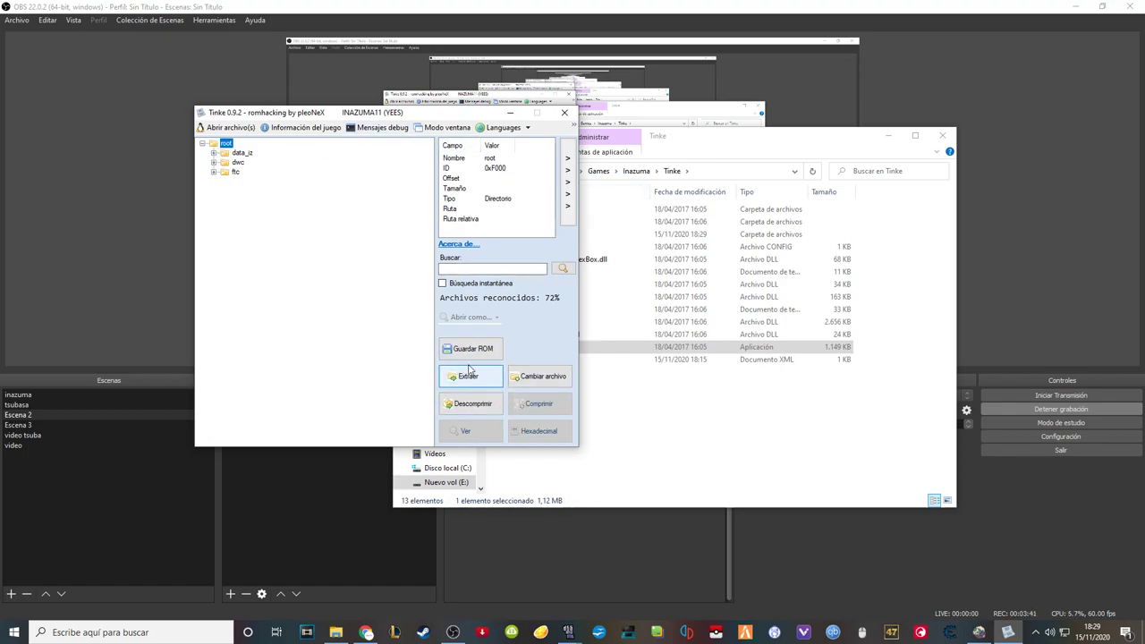
left_click(504, 129)
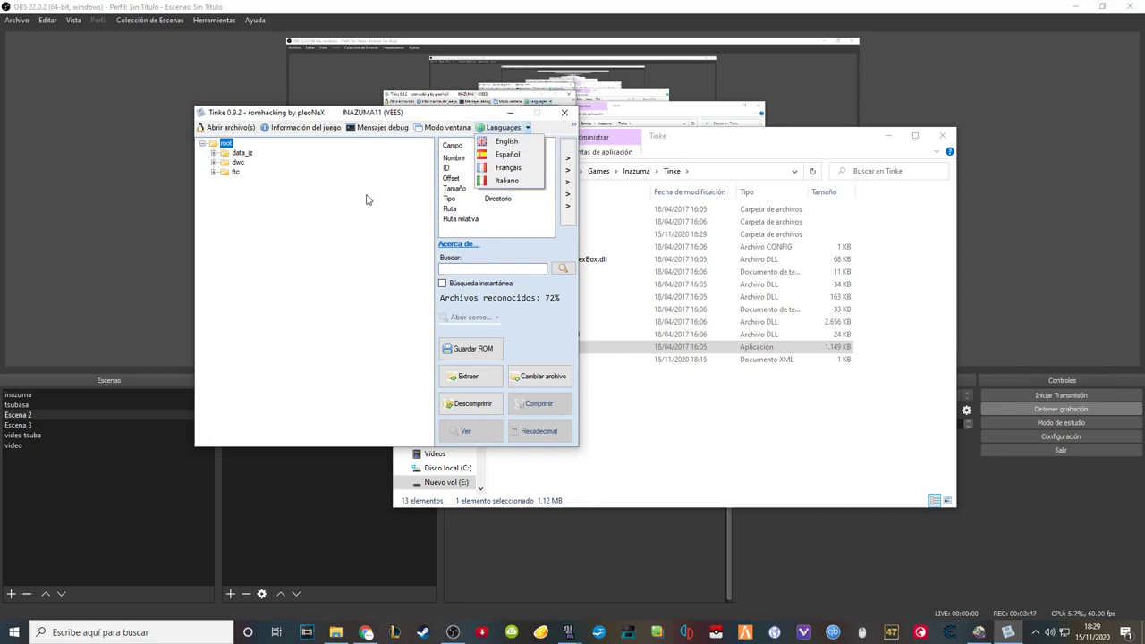
left_click(506, 154)
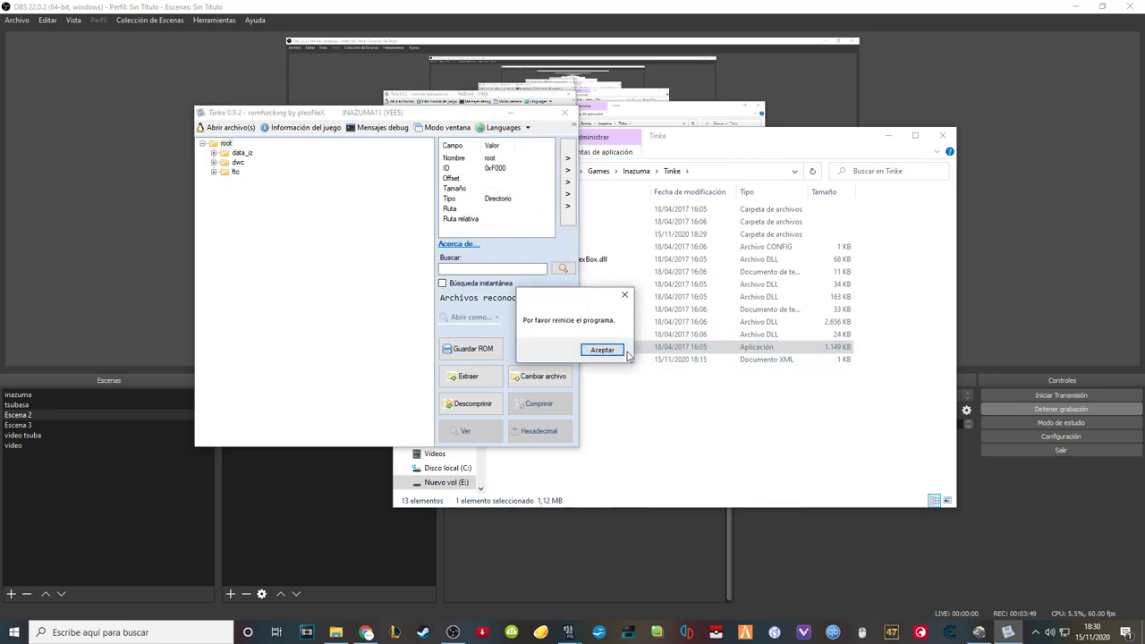
left_click(611, 349)
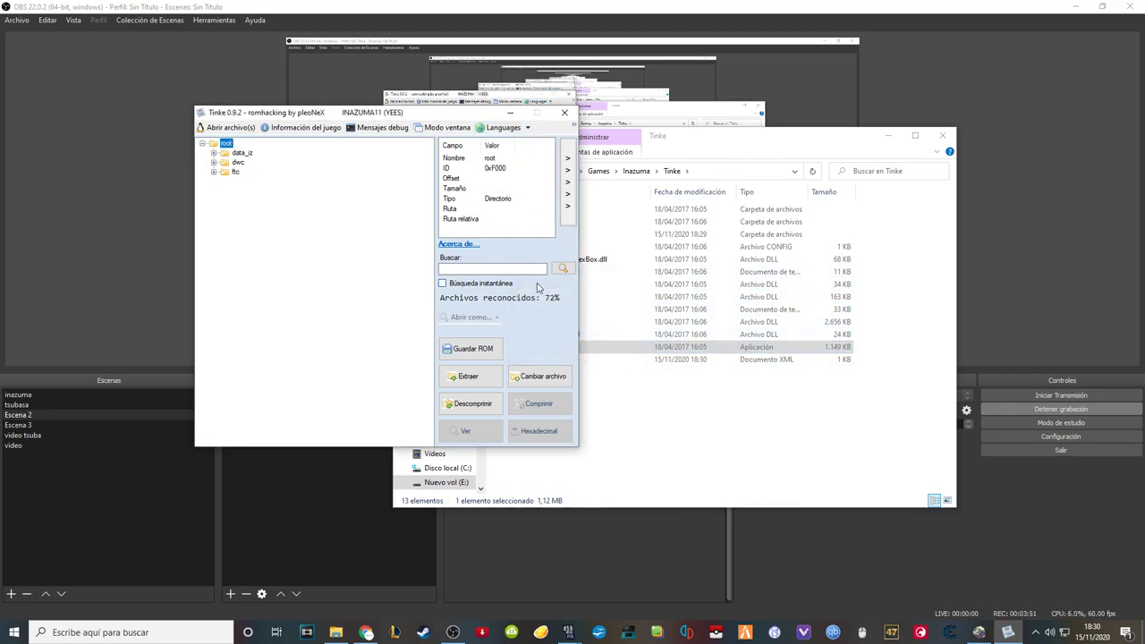
- Expand the ROM's folder tree through data_iz and logic to show the contents of the sp folder
left_click(241, 154)
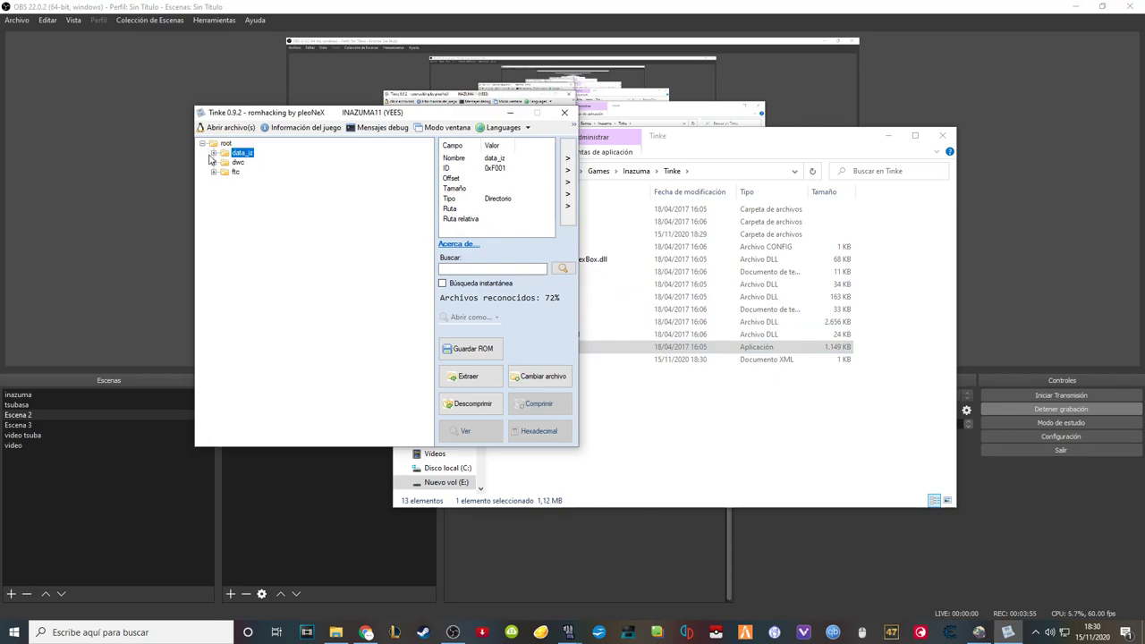
left_click(214, 154)
left_click(250, 191)
left_click(224, 191)
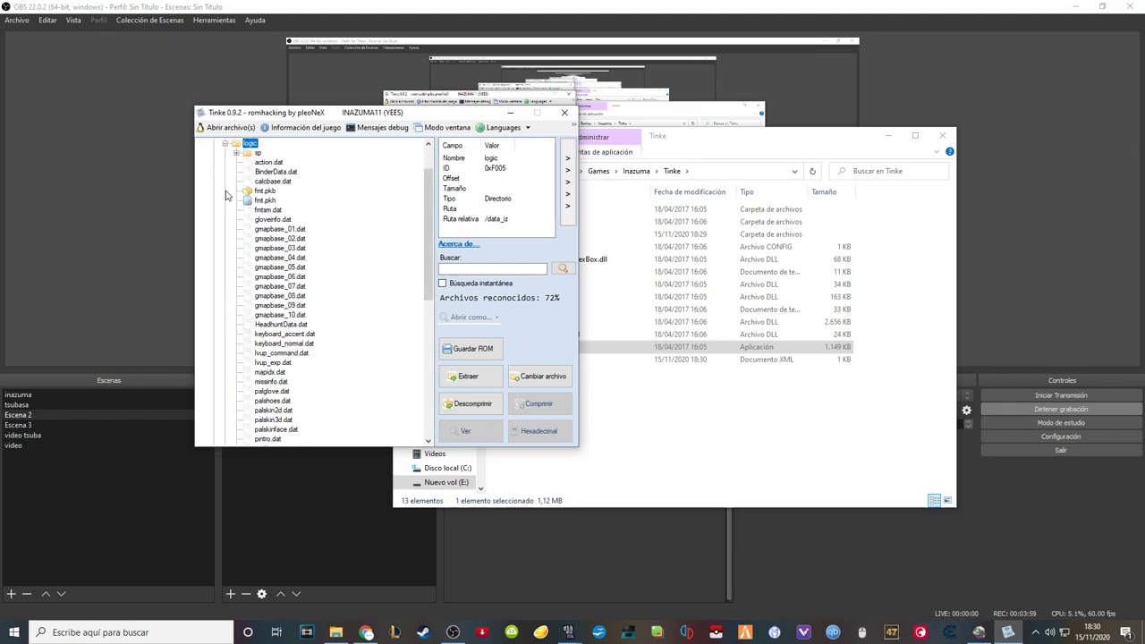
left_click(254, 155)
left_click(236, 155)
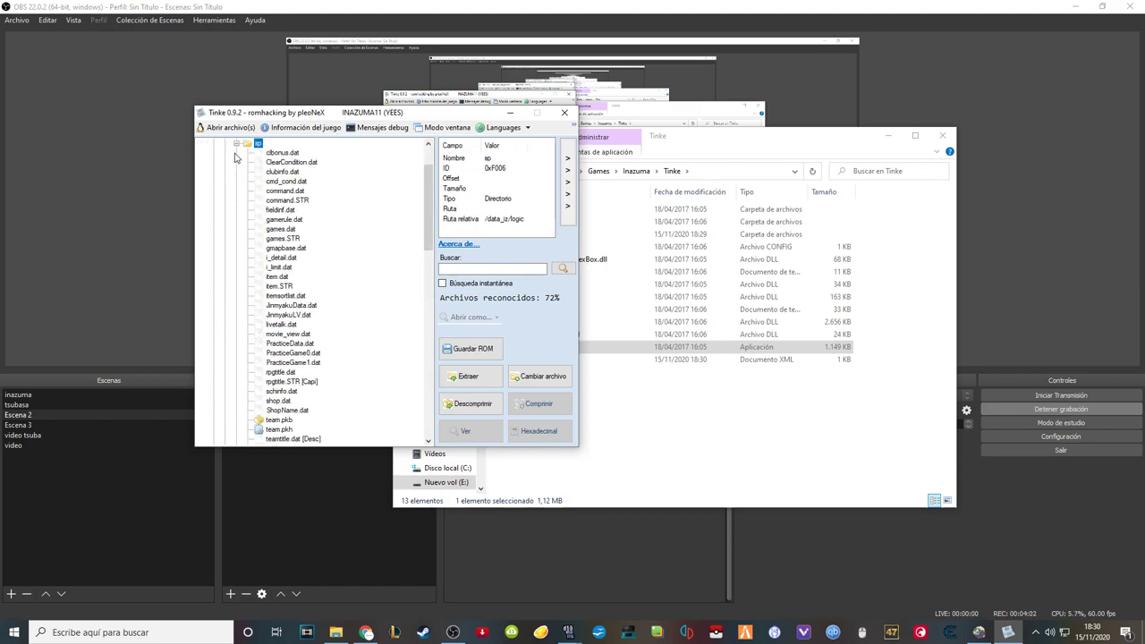
- Locate unitbase.dat and unitstat.dat among the files in the sp folder
left_click_drag(433, 190, 401, 243)
left_click(286, 239)
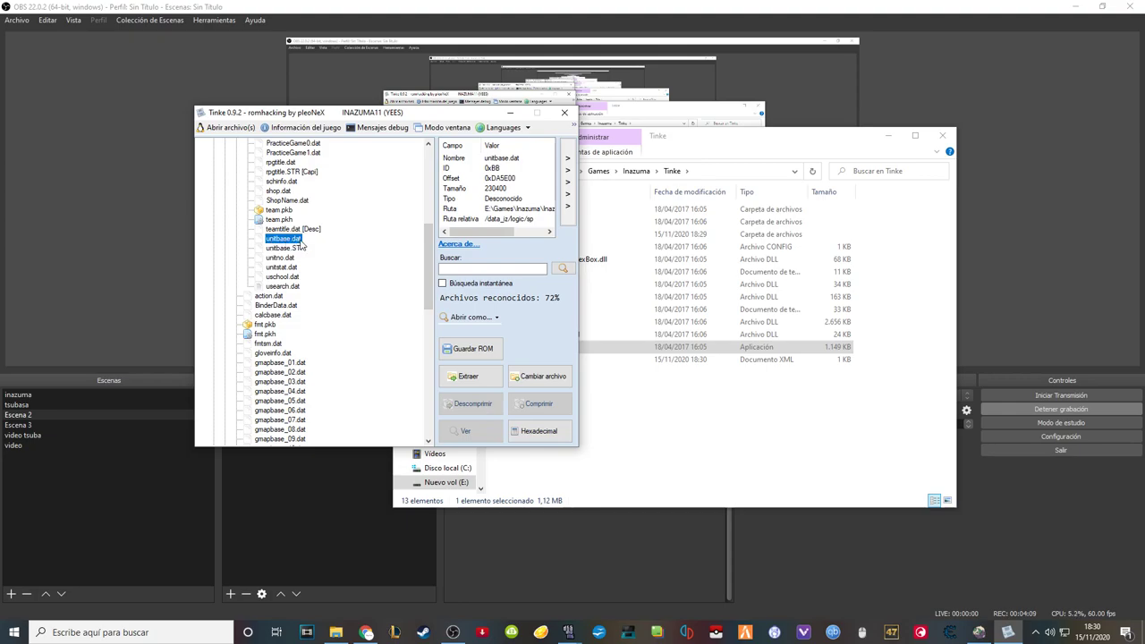
left_click(282, 267)
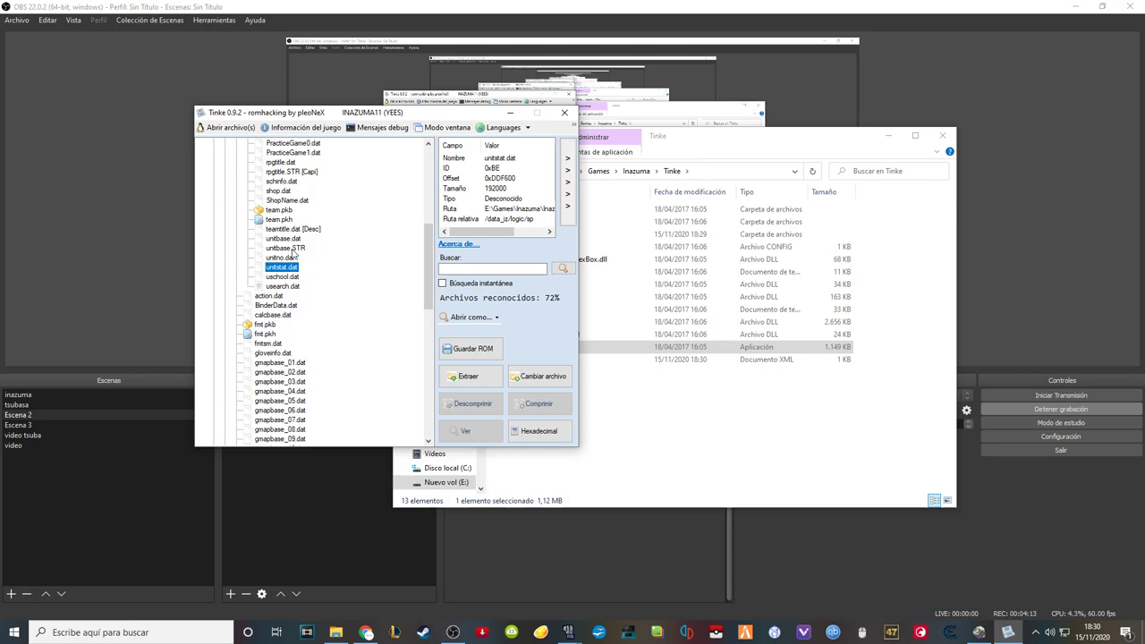
left_click(290, 240)
left_click(294, 268)
- Try to extract unitbase.dat from the sp folder, browsing to the Archivos folder as the save location
left_click(291, 239)
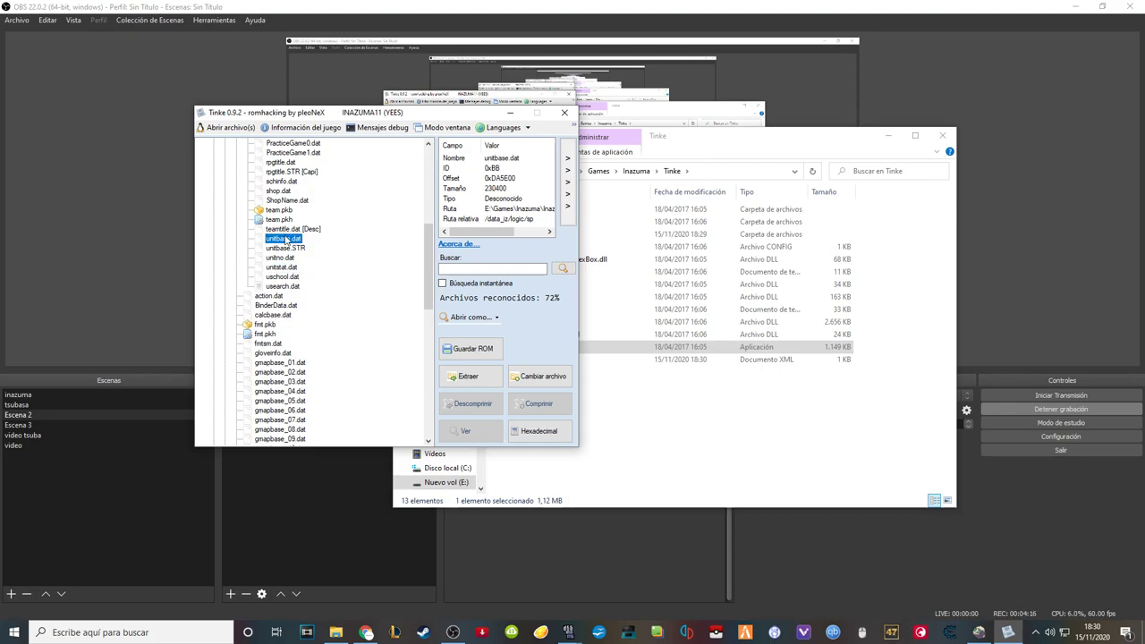
left_click(472, 377)
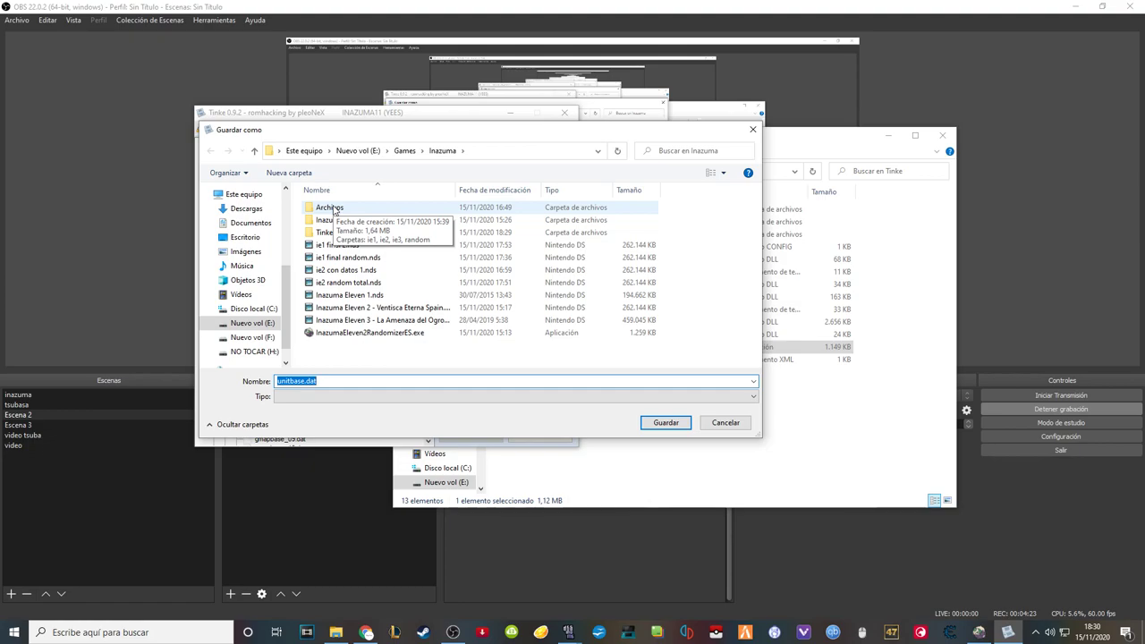
double_click(336, 207)
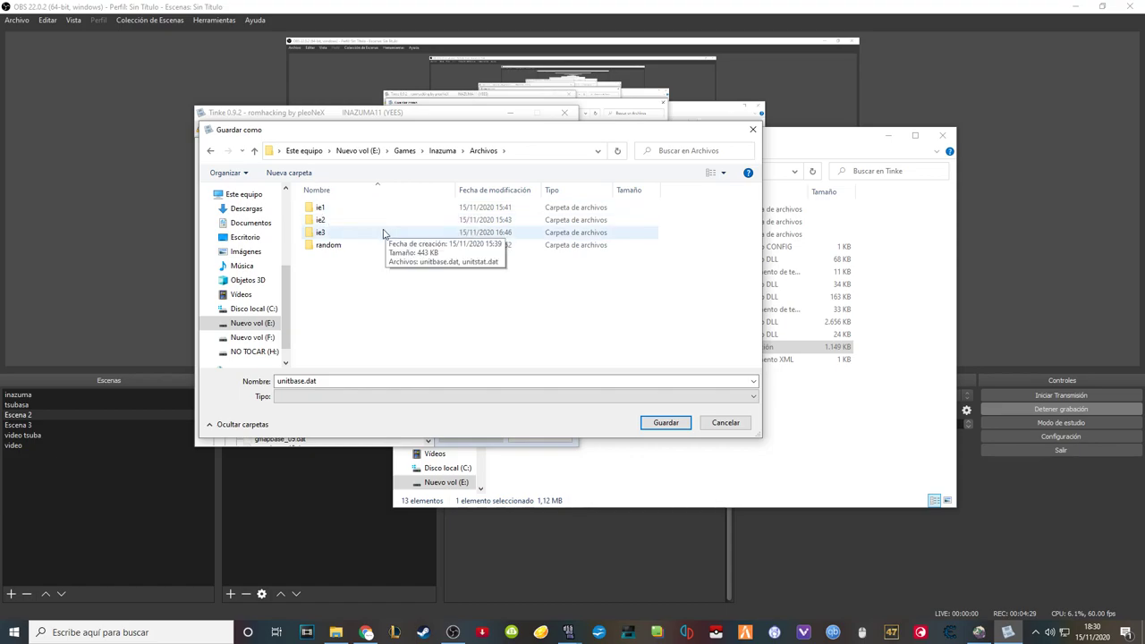
left_click(211, 150)
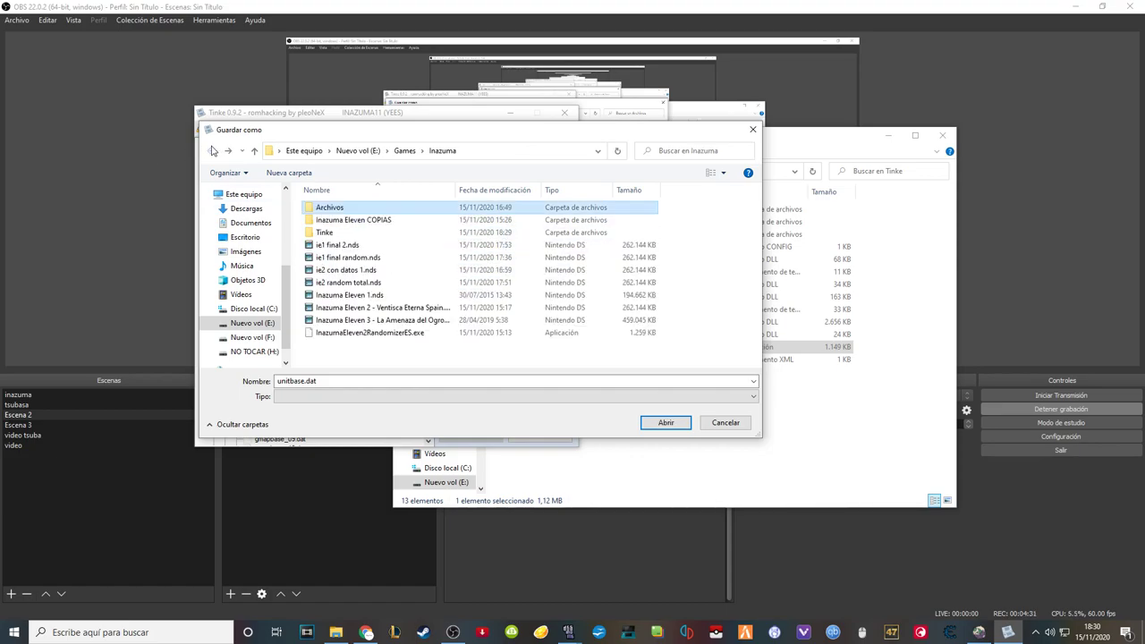
left_click(719, 422)
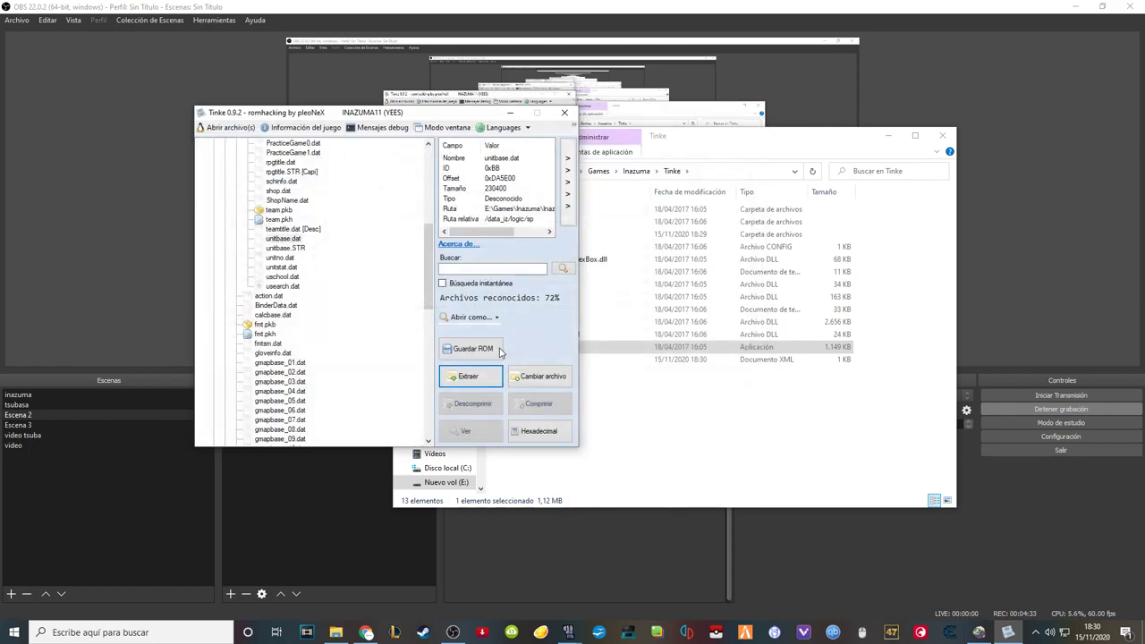
- Try to extract unitstat.dat from the sp folder
left_click(281, 266)
left_click(468, 377)
left_click(706, 422)
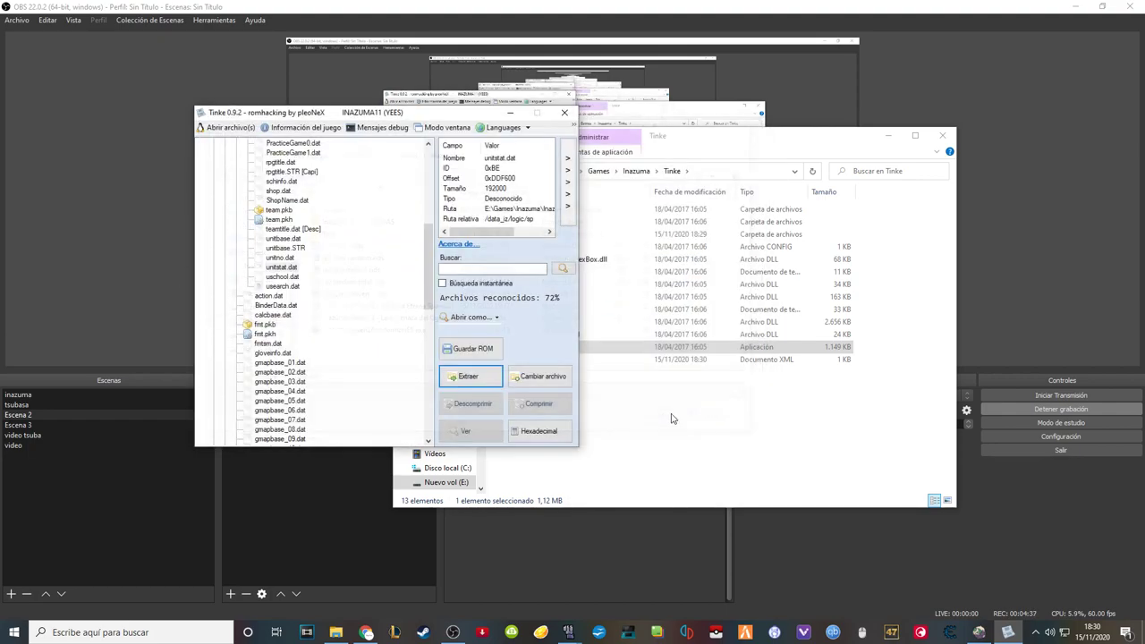
- Close the Inazuma Eleven 1 ROM, relaunch Tinke and load the Inazuma Eleven 2 - Ventisca Eterna Spain ROM
left_click(565, 115)
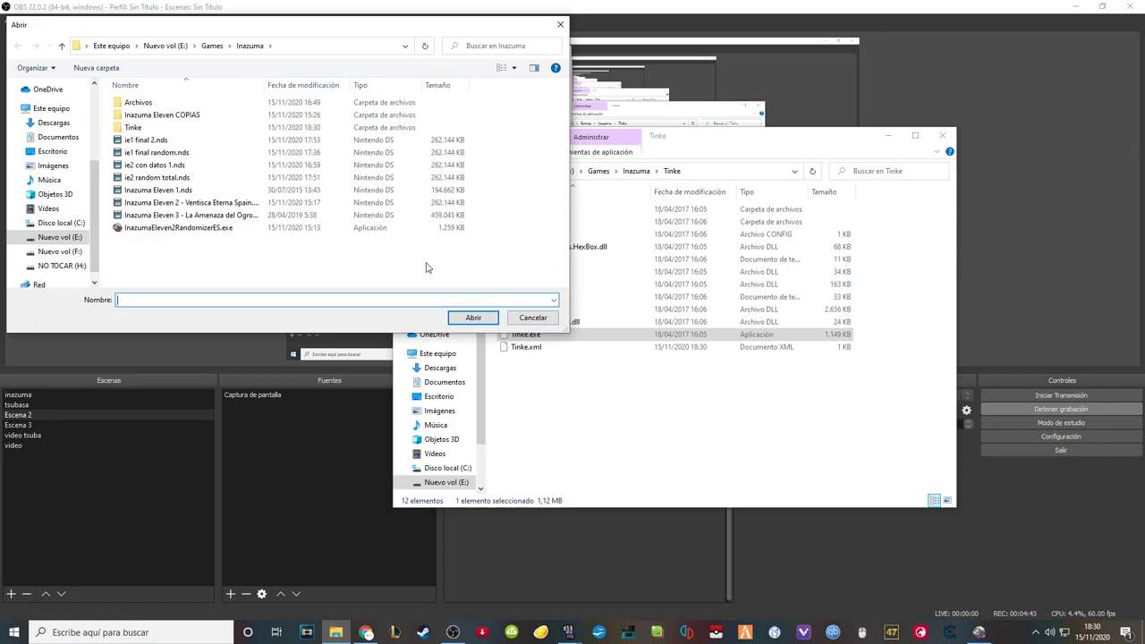
left_click(180, 206)
left_click(473, 317)
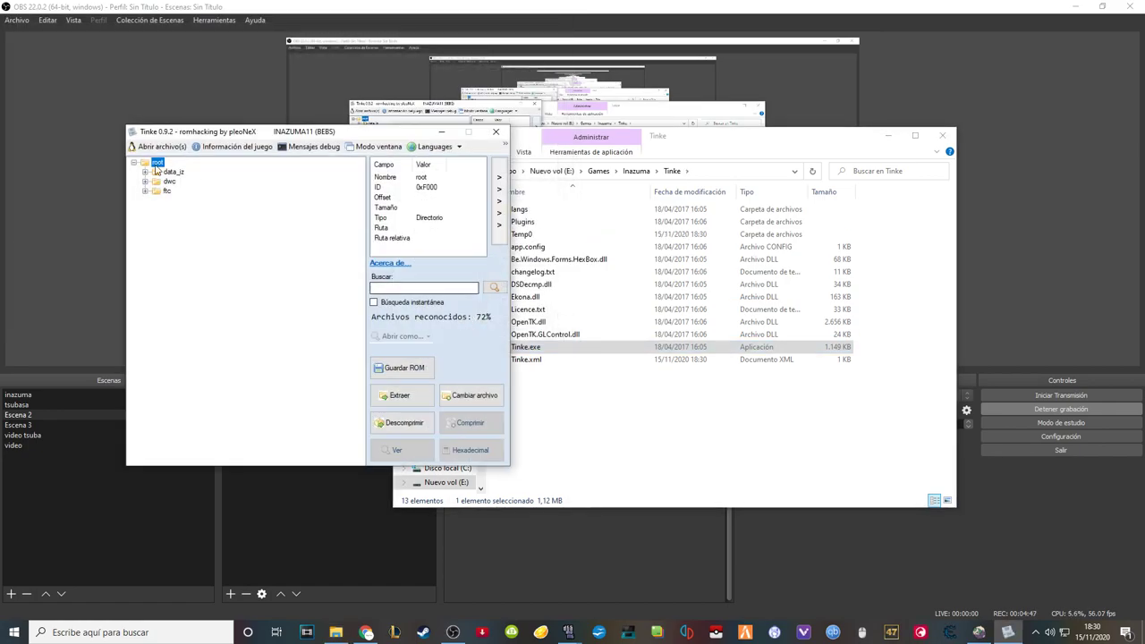
- Locate unitbase.dat and unitstat.dat under data_iz, logic, sp in the Inazuma Eleven 2 ROM and close Tinke
left_click(146, 172)
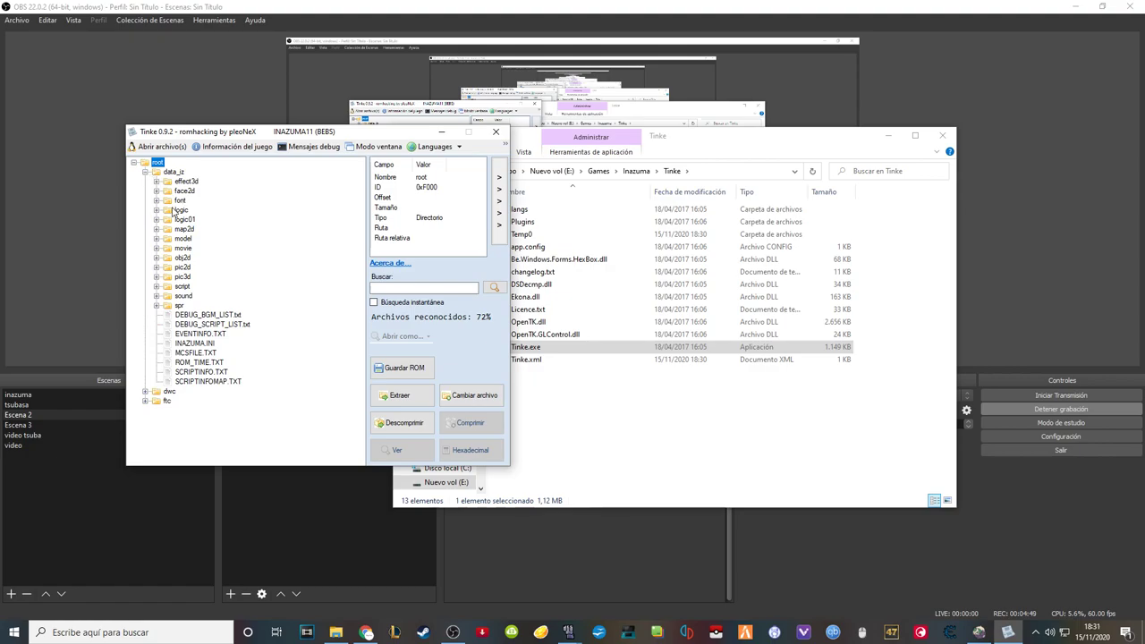
left_click(157, 211)
left_click(186, 172)
left_click(168, 173)
left_click_drag(360, 208, 360, 309)
left_click(213, 286)
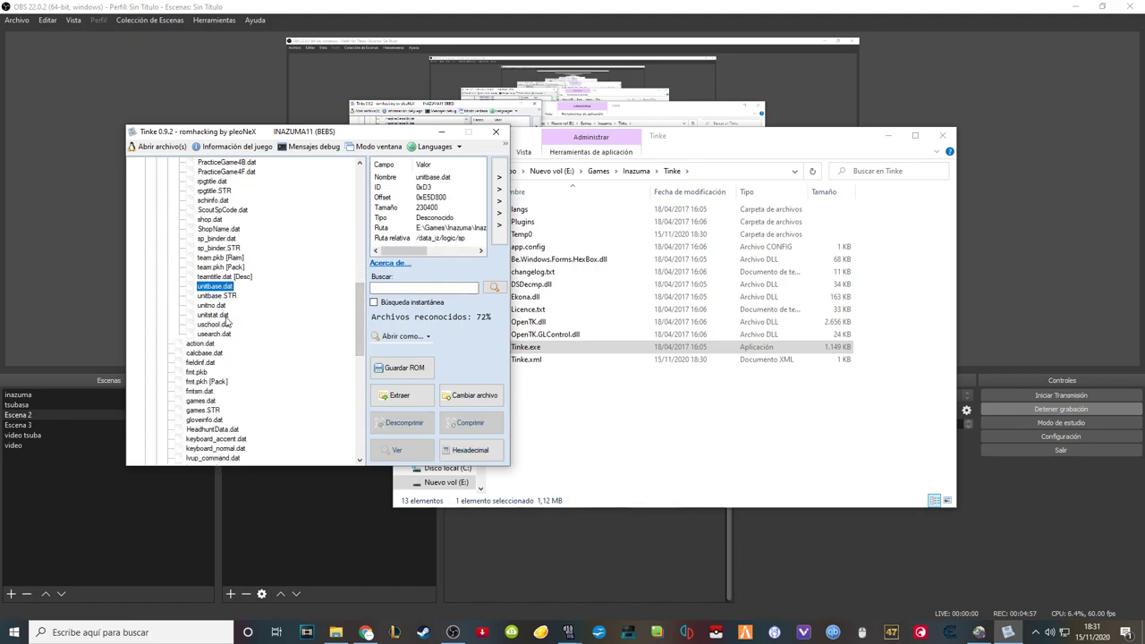
left_click(214, 315)
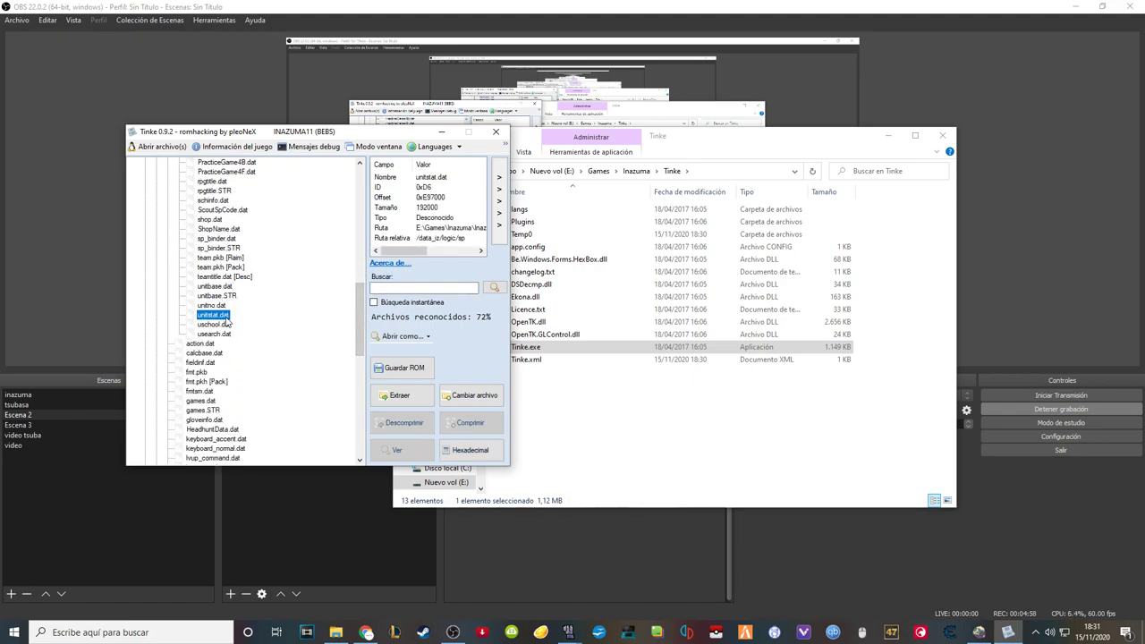
left_click(496, 133)
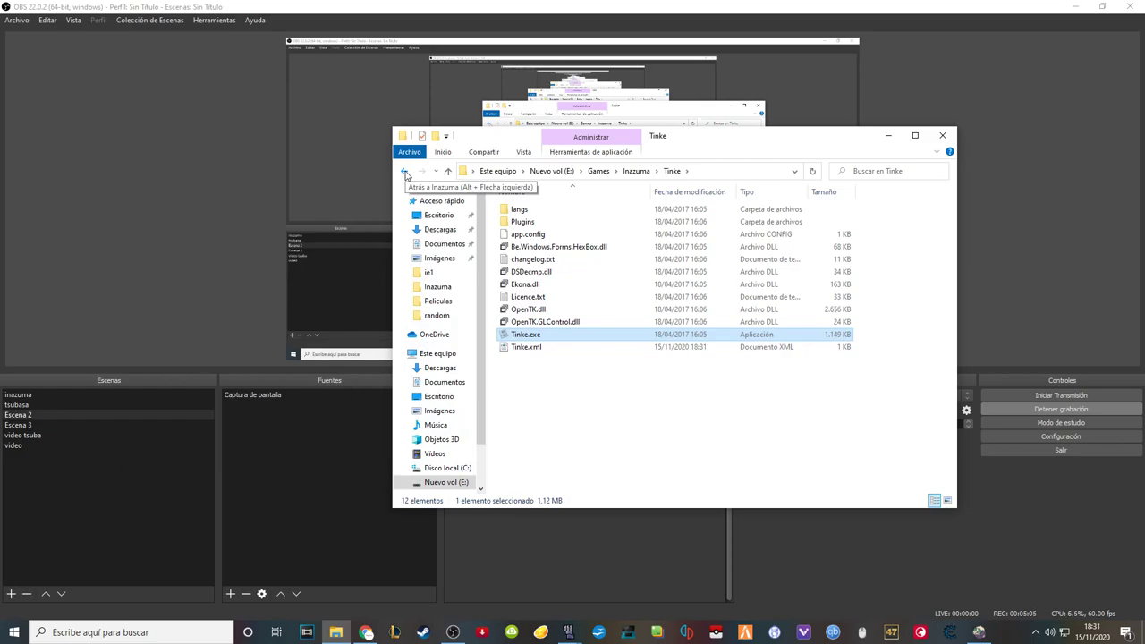
- Relaunch Tinke.exe and load Inazuma Eleven 2 - Ventisca Eterna Spain.nds from the Inazuma folder
double_click(543, 334)
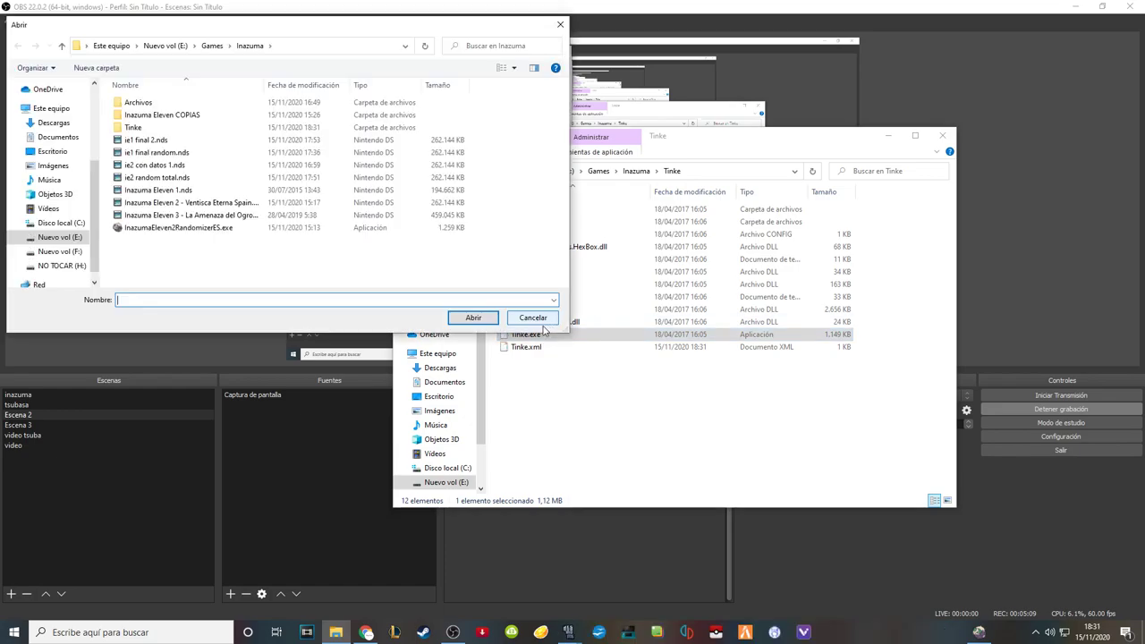
left_click(212, 203)
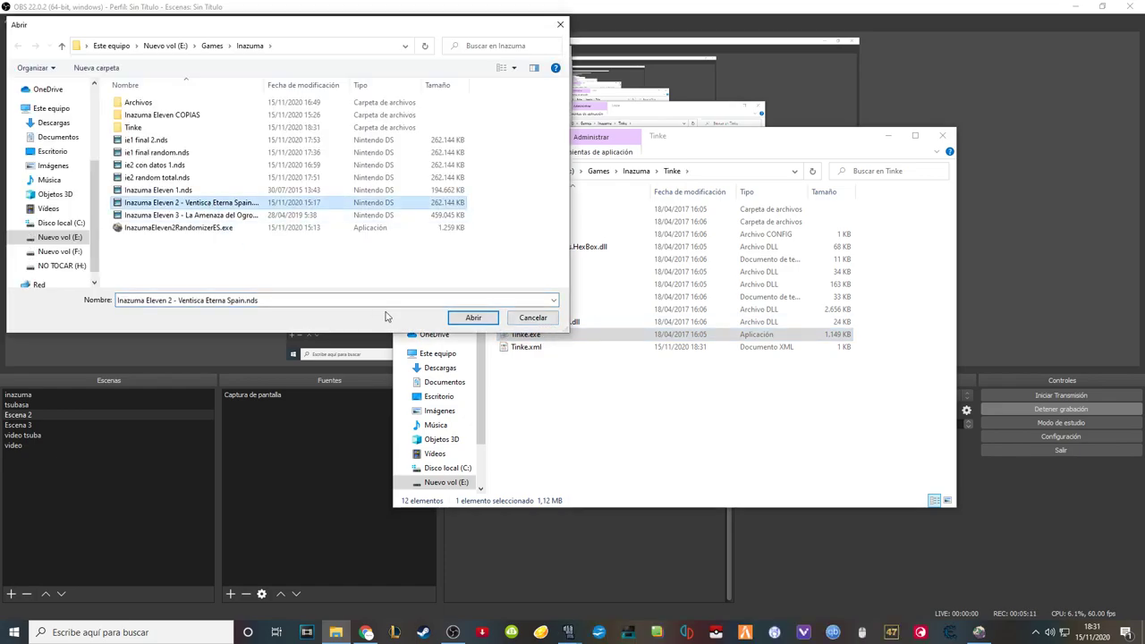
left_click(470, 318)
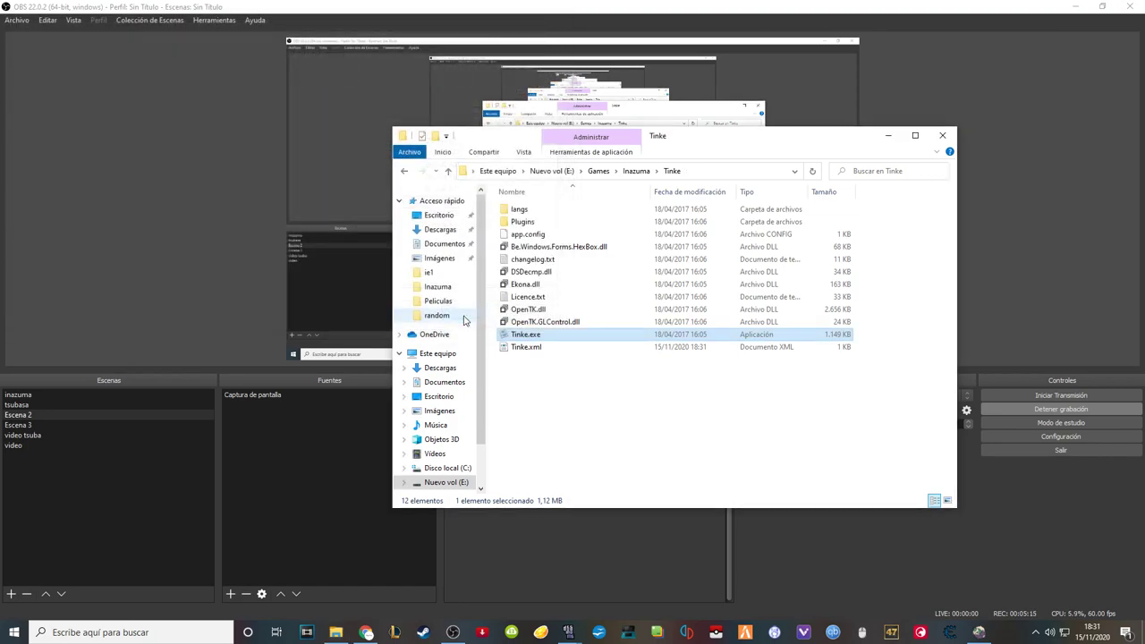
- Expand data_iz, logic and sp in the reloaded ROM and select unitstat.dat in the sp folder
left_click(36, 64)
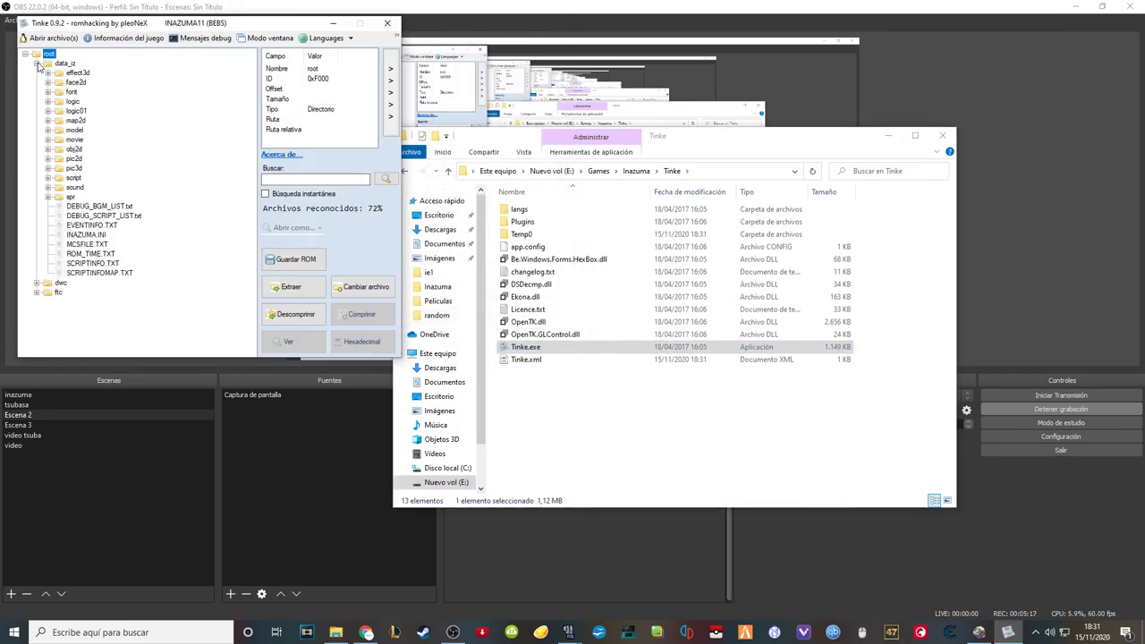
left_click(71, 103)
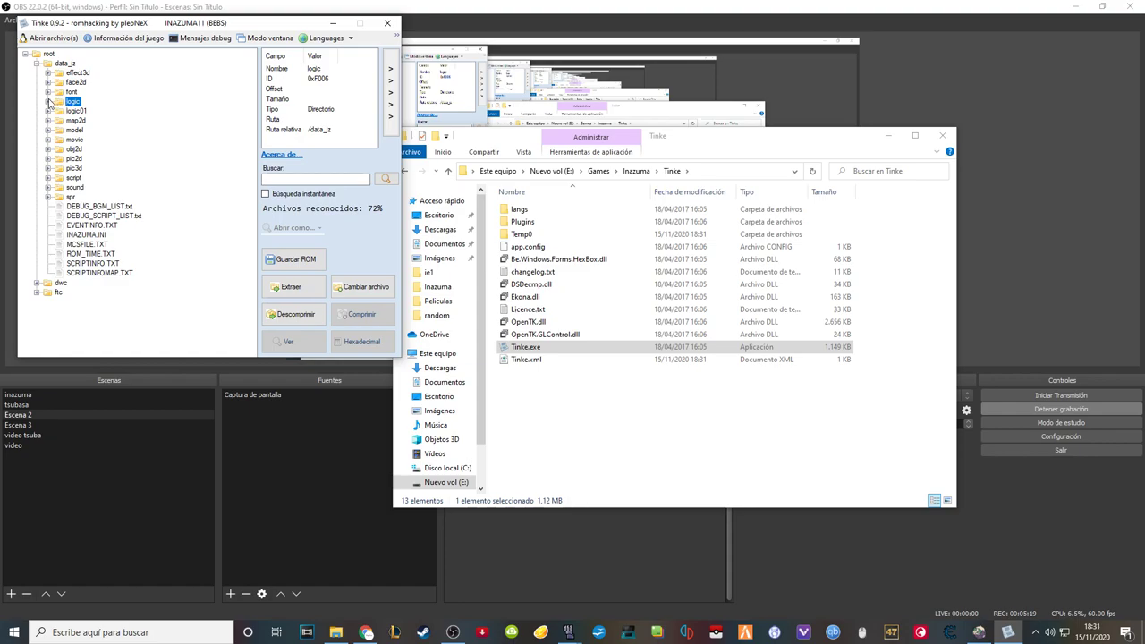
left_click(49, 102)
left_click(77, 66)
left_click(59, 65)
left_click_drag(251, 73, 256, 176)
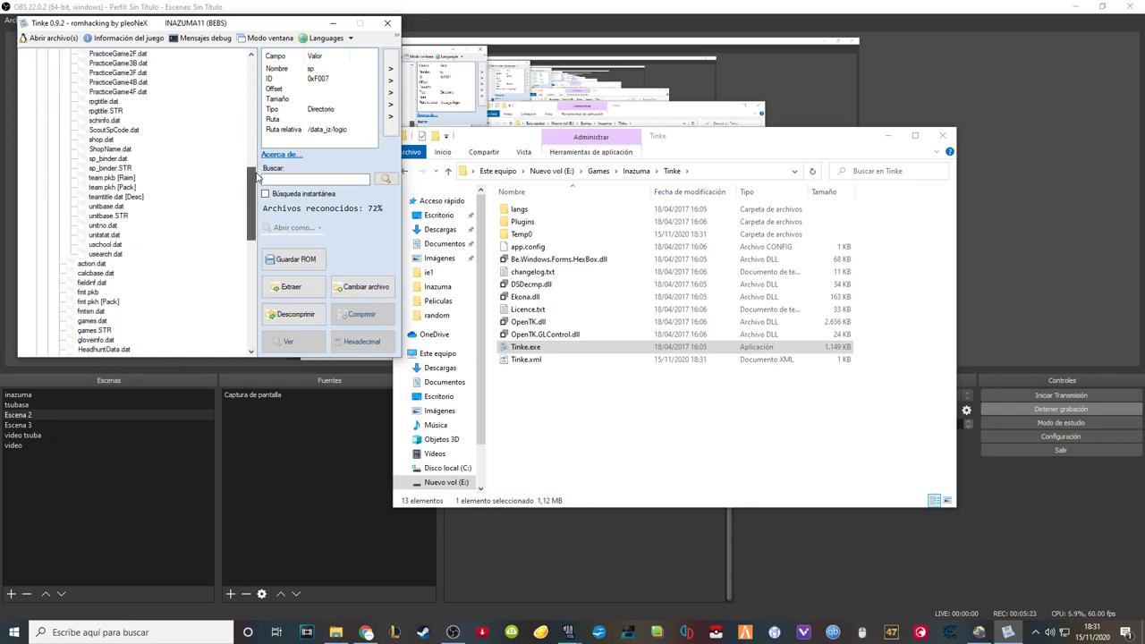
left_click(106, 235)
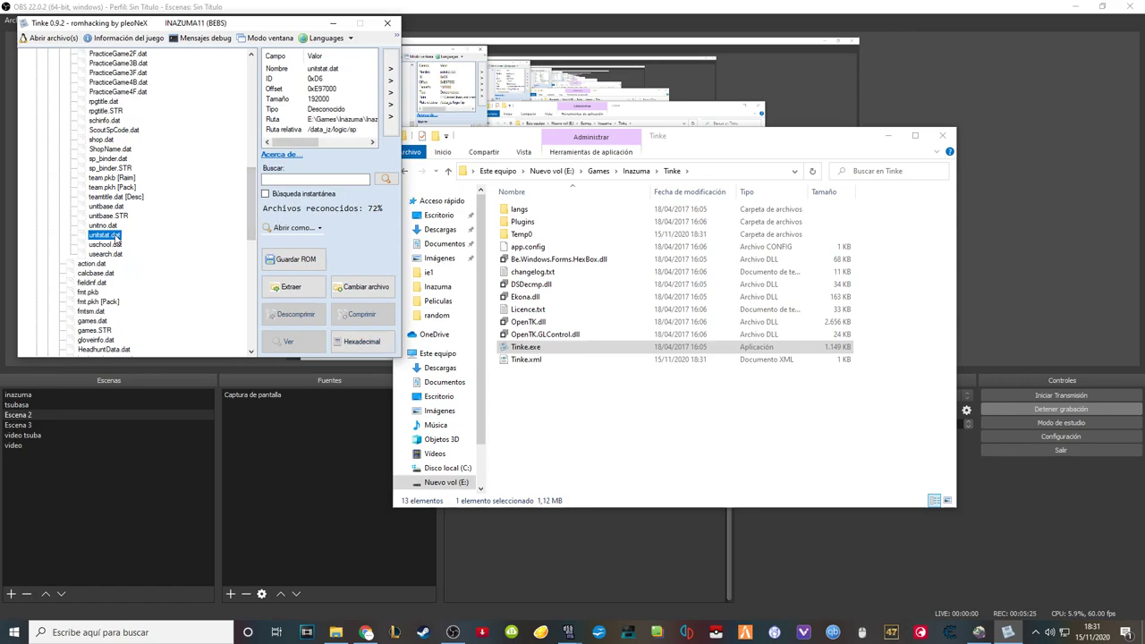
- Replace the ROM's unitbase.dat with the unitbase.dat file from the ie1 folder inside Archivos
left_click(113, 208)
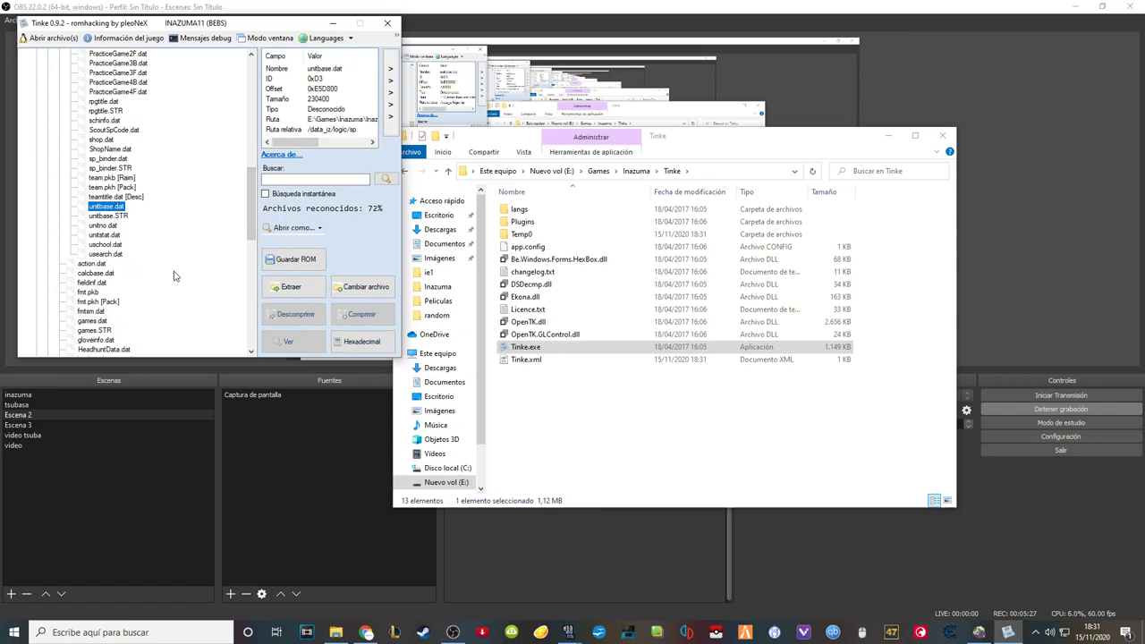
left_click(374, 294)
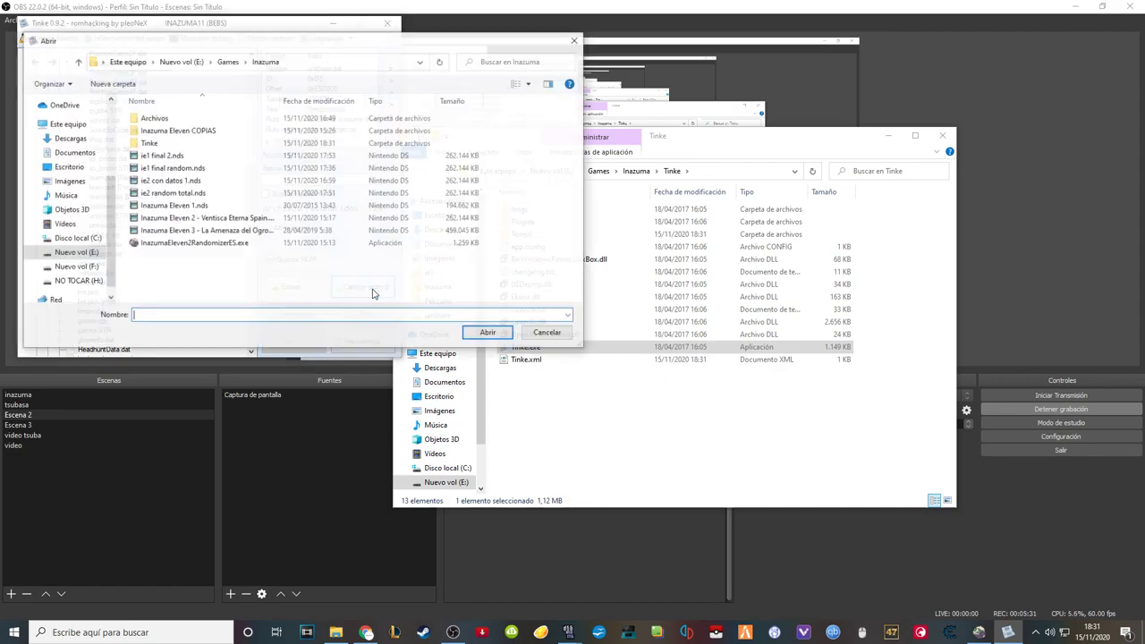
double_click(186, 123)
double_click(186, 123)
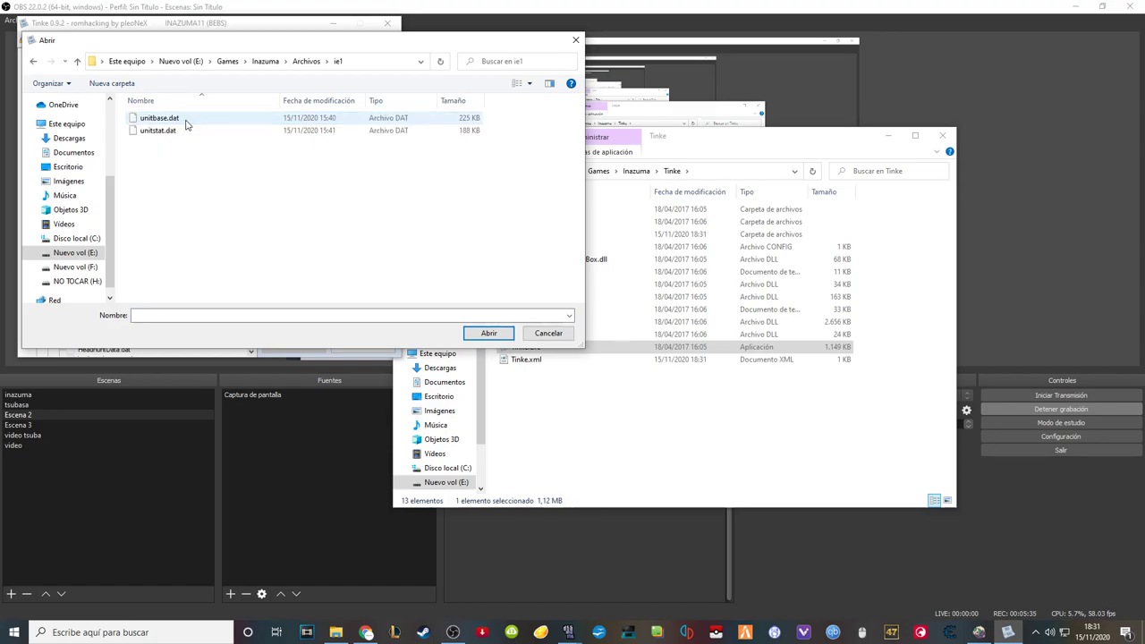
left_click(186, 123)
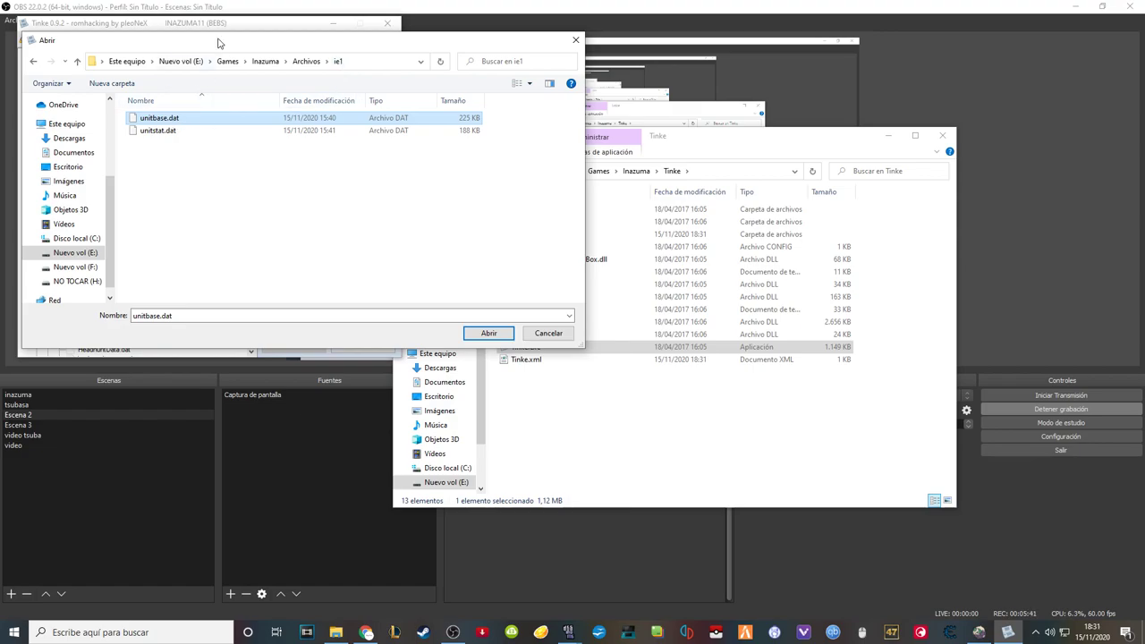
left_click_drag(219, 43, 618, 79)
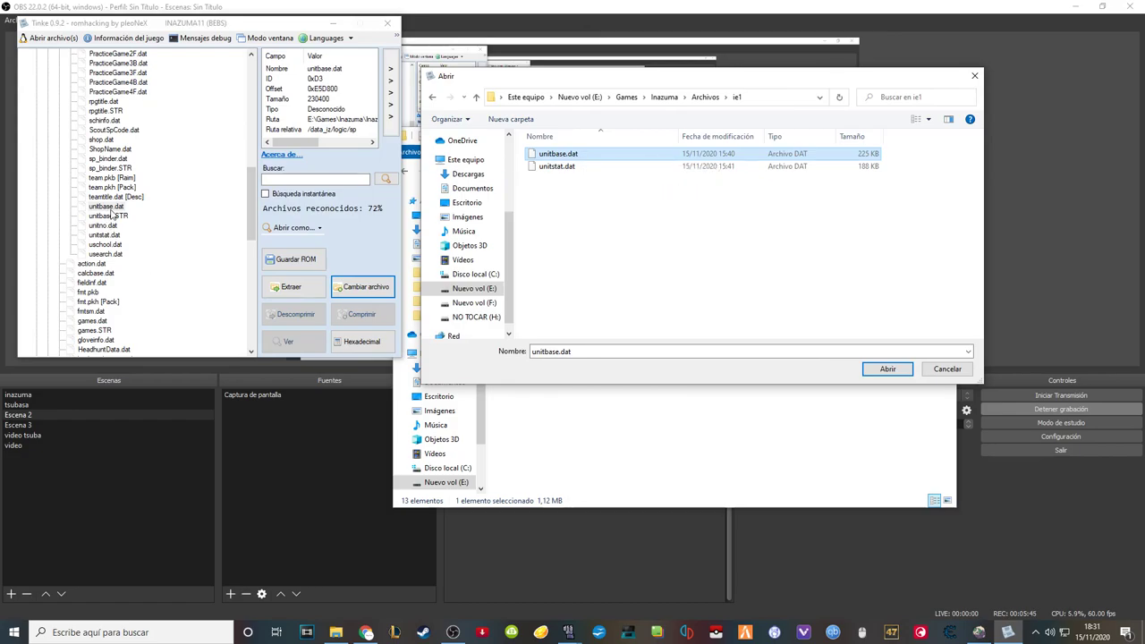
left_click(568, 159)
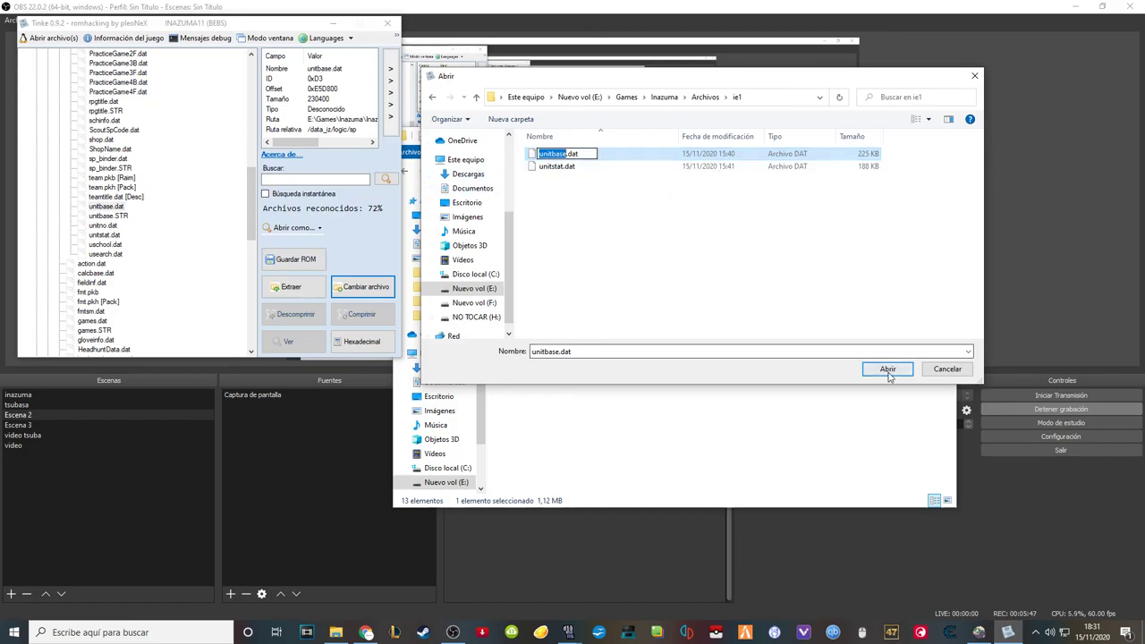
left_click(581, 159)
left_click(887, 370)
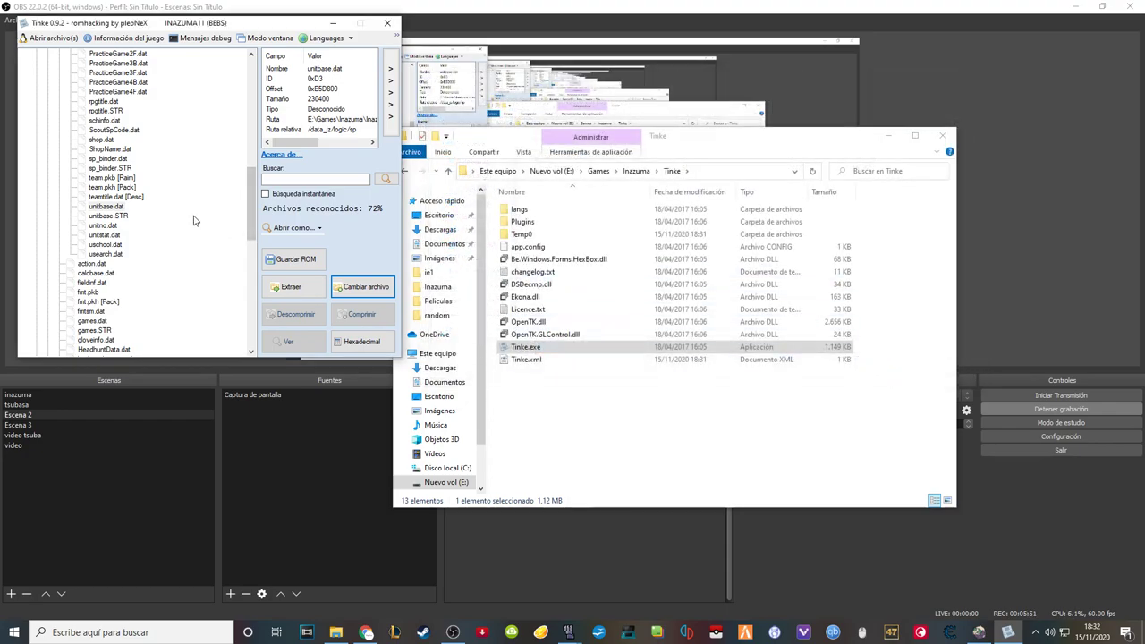
- Replace the ROM's unitstat.dat with the unitstat.dat file from the ie1 folder
left_click(103, 236)
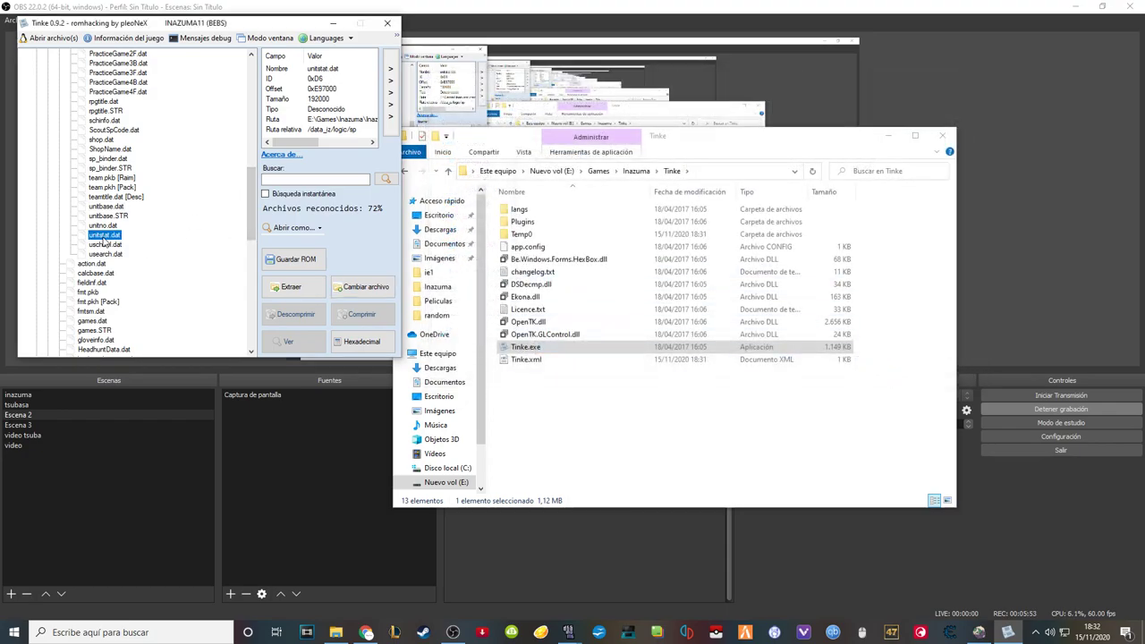
left_click(362, 287)
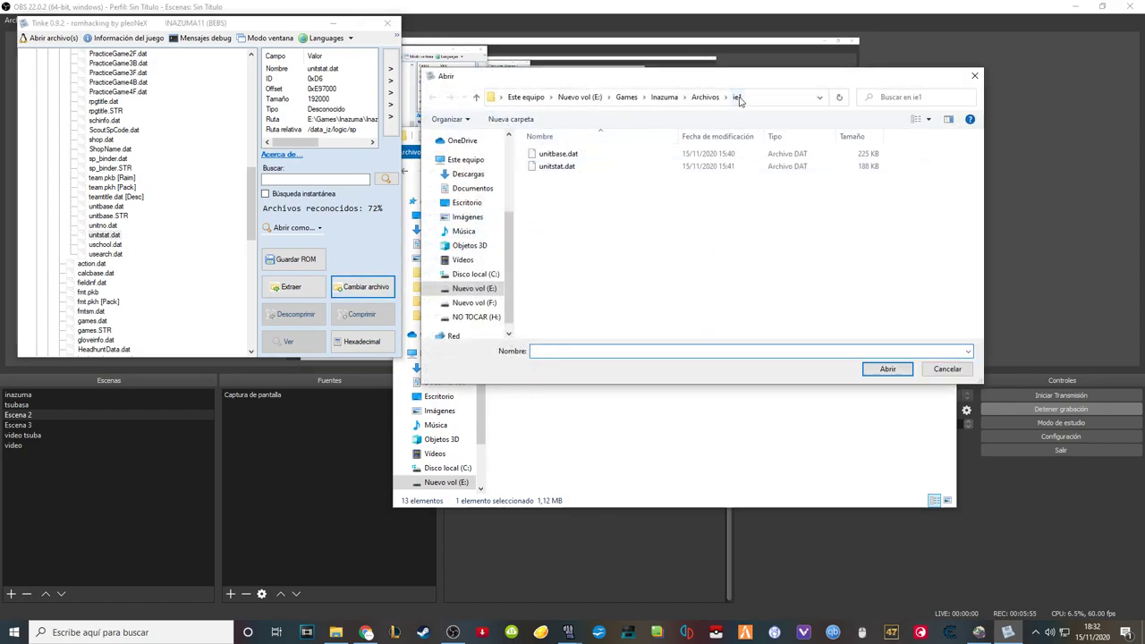
left_click(580, 168)
left_click(887, 370)
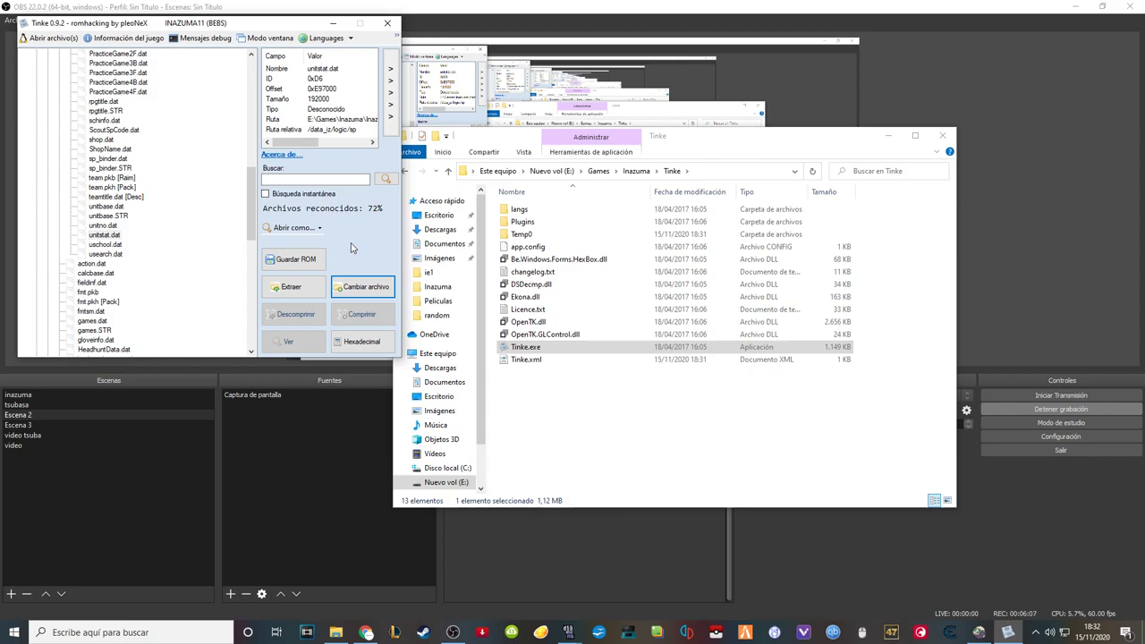
- Try to save the modified ROM as a Nintendo DS ROM in the Inazuma folder
left_click(300, 260)
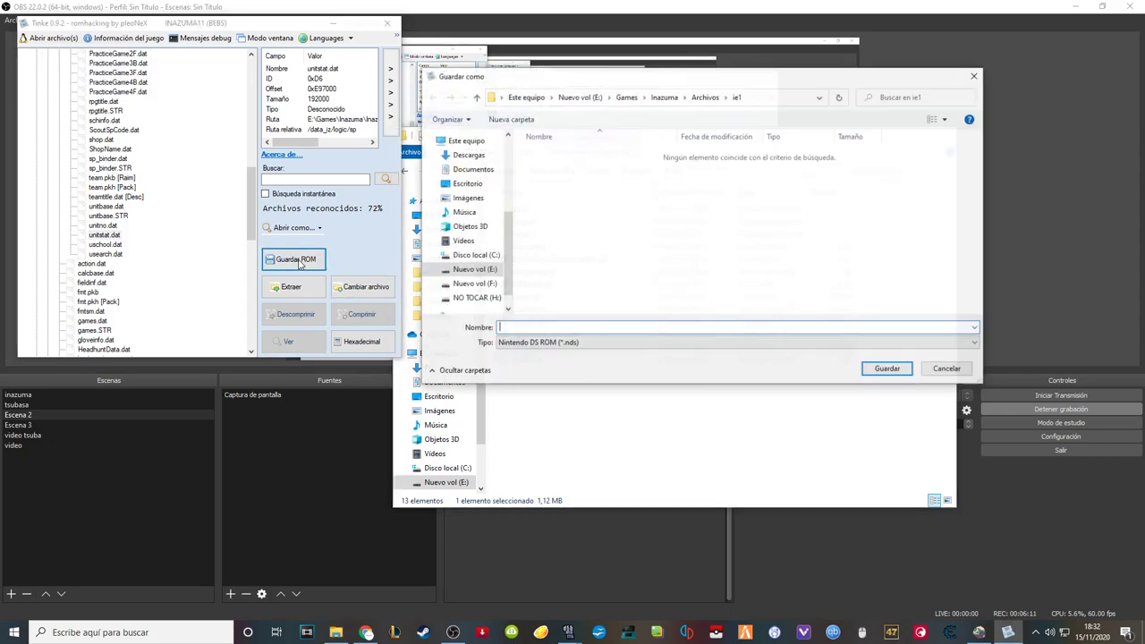
left_click(664, 97)
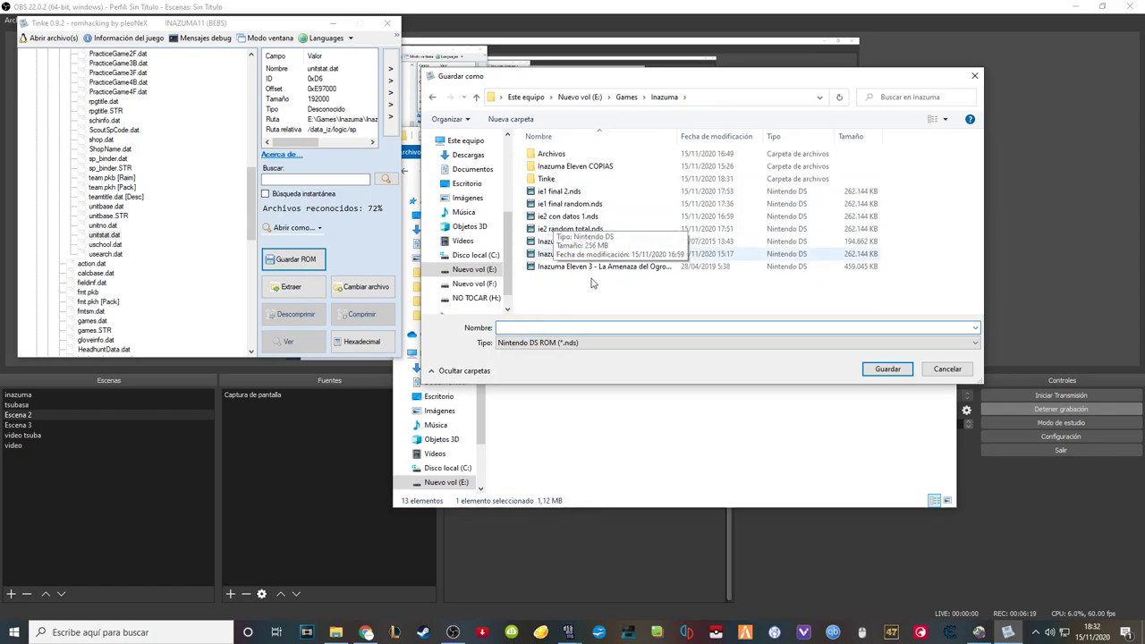
left_click(932, 371)
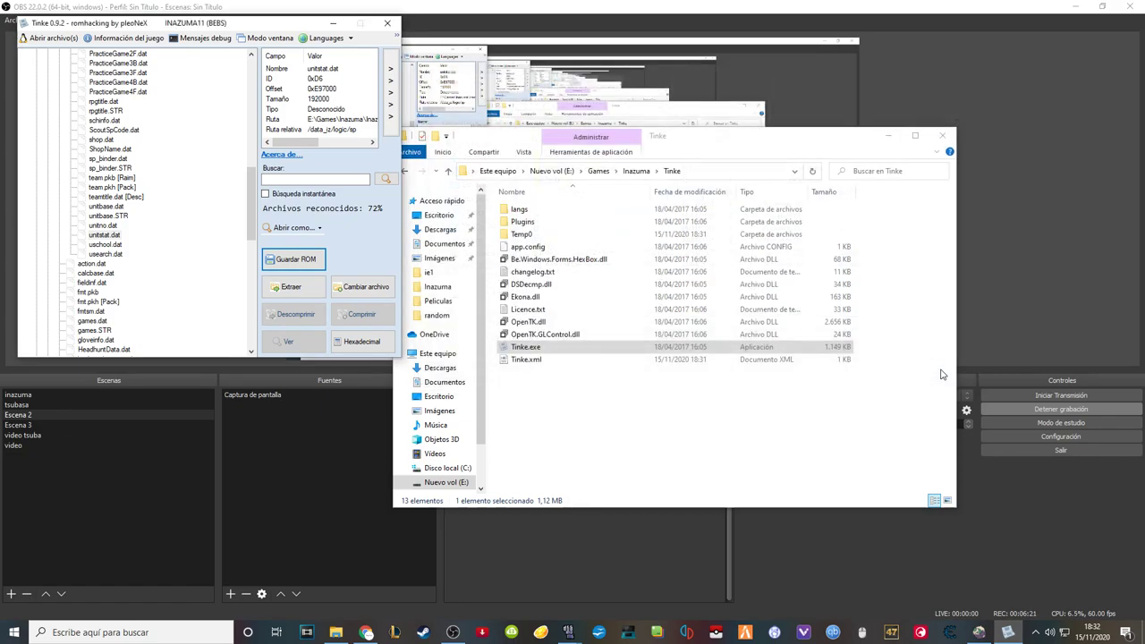
- Close Tinke, discarding the unsaved ROM changes, and go to the Inazuma folder in File Explorer
left_click(387, 22)
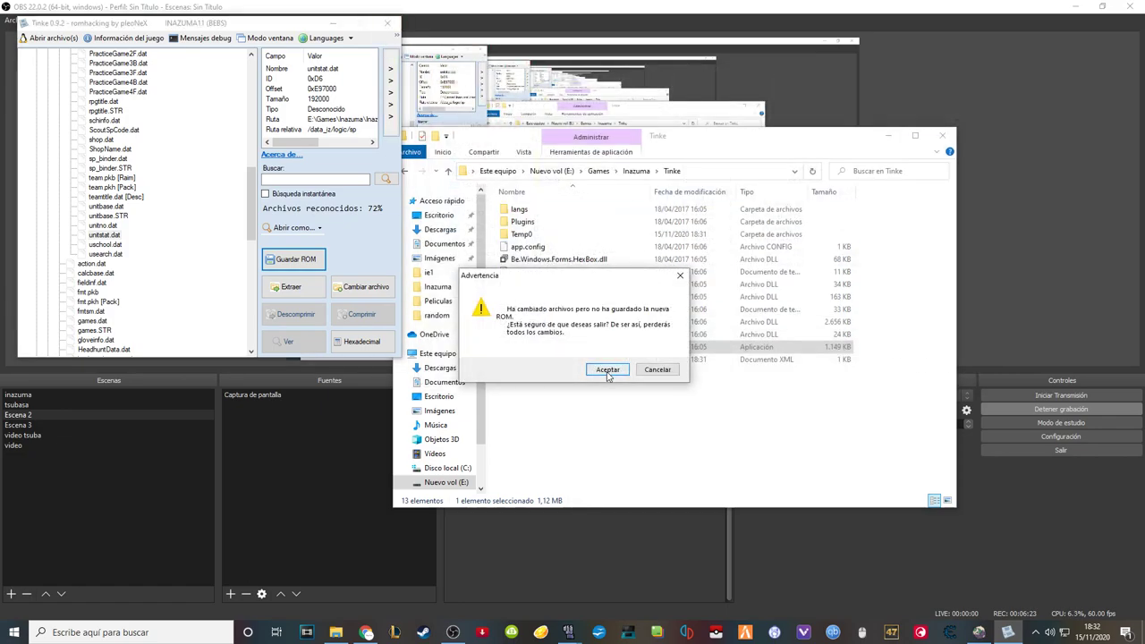
left_click(608, 370)
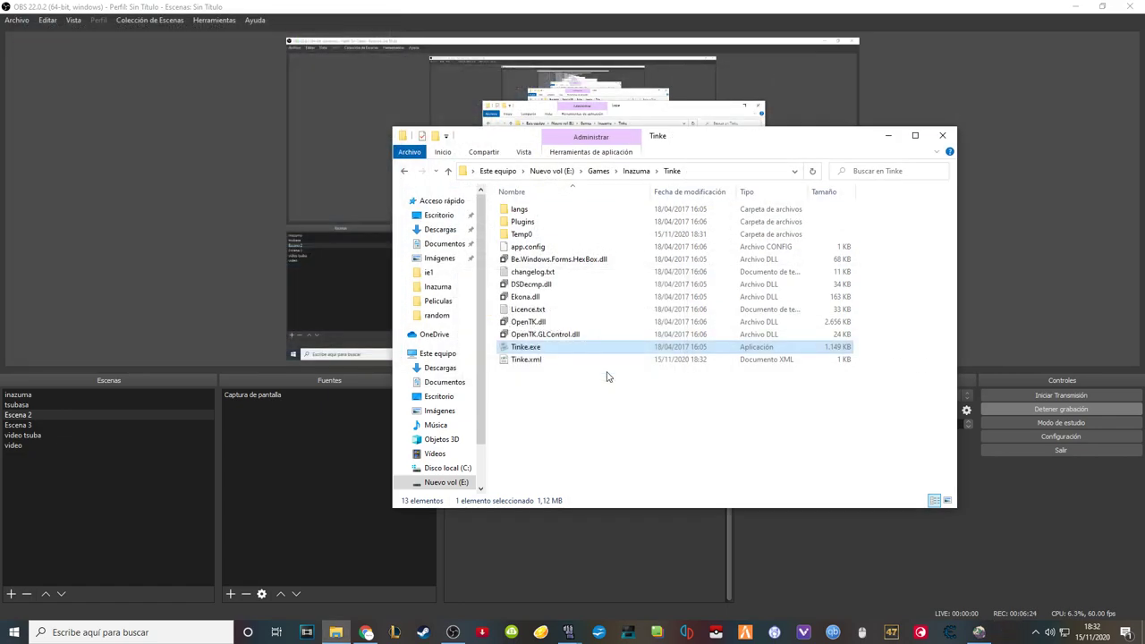
left_click(636, 171)
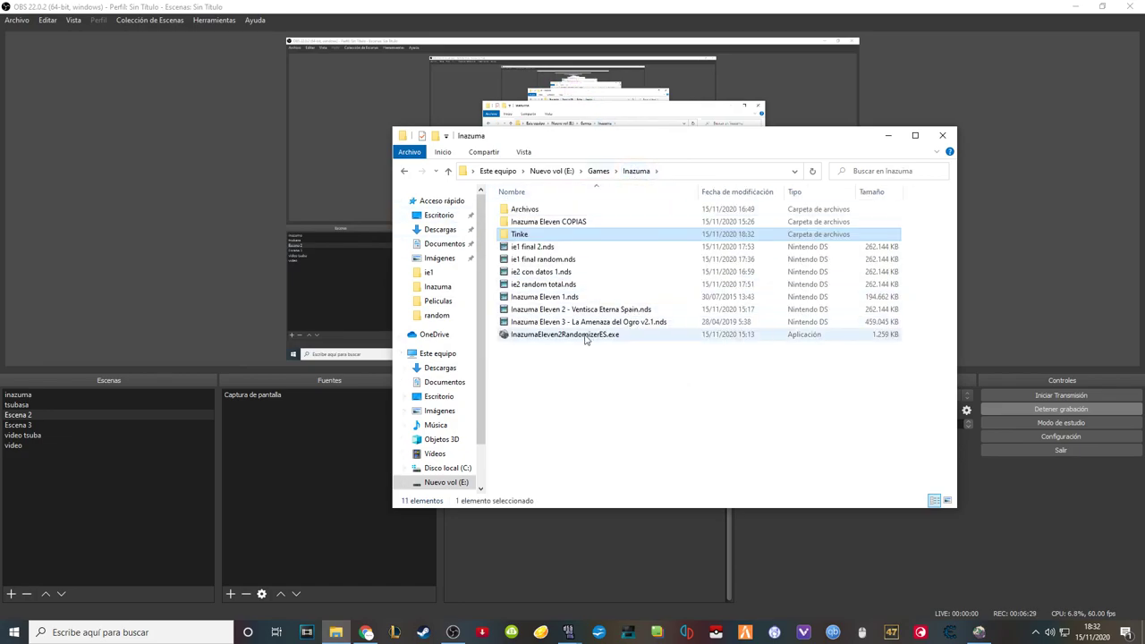
- Launch InazumaEleven2RandomizerES.exe from the Inazuma folder and allow it to run despite the unknown publisher
left_click(555, 336)
double_click(565, 338)
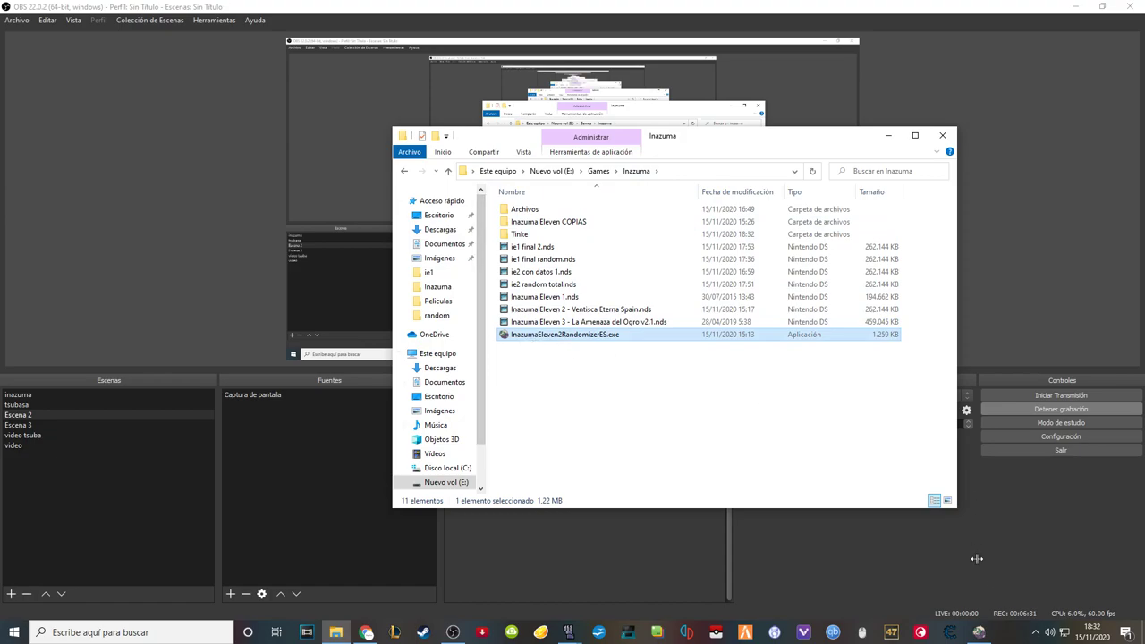
left_click(530, 50)
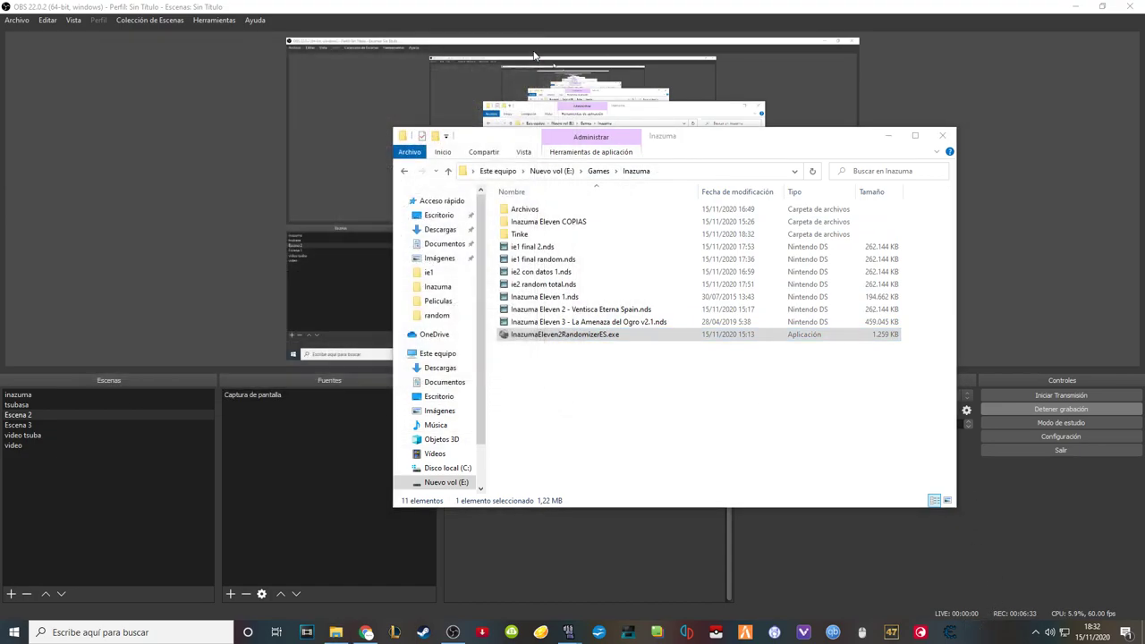
double_click(528, 338)
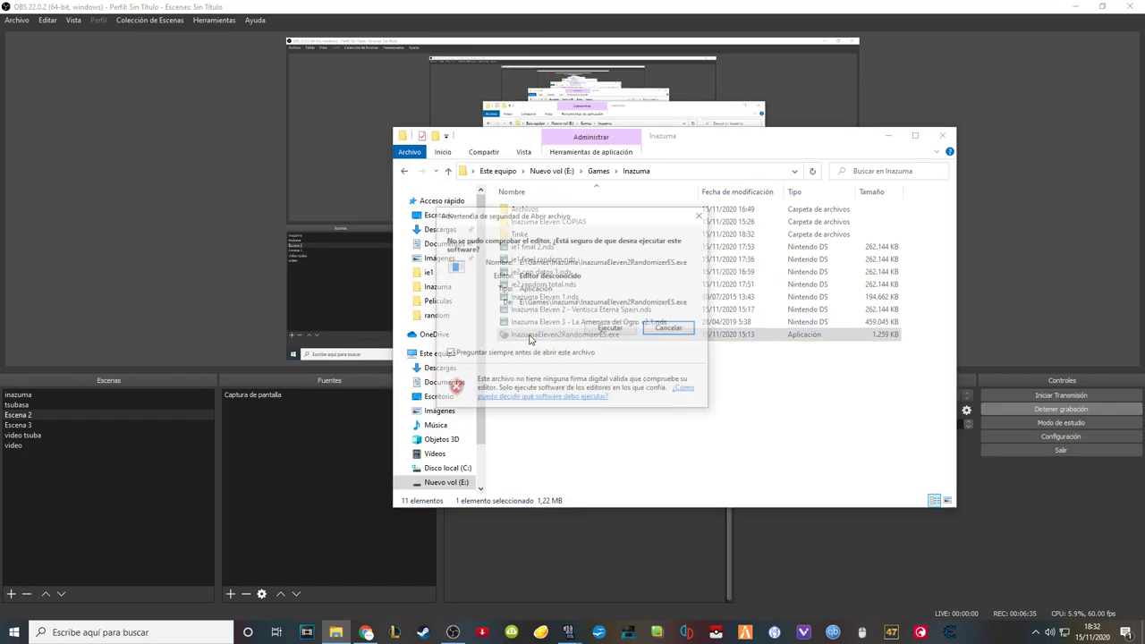
left_click(604, 331)
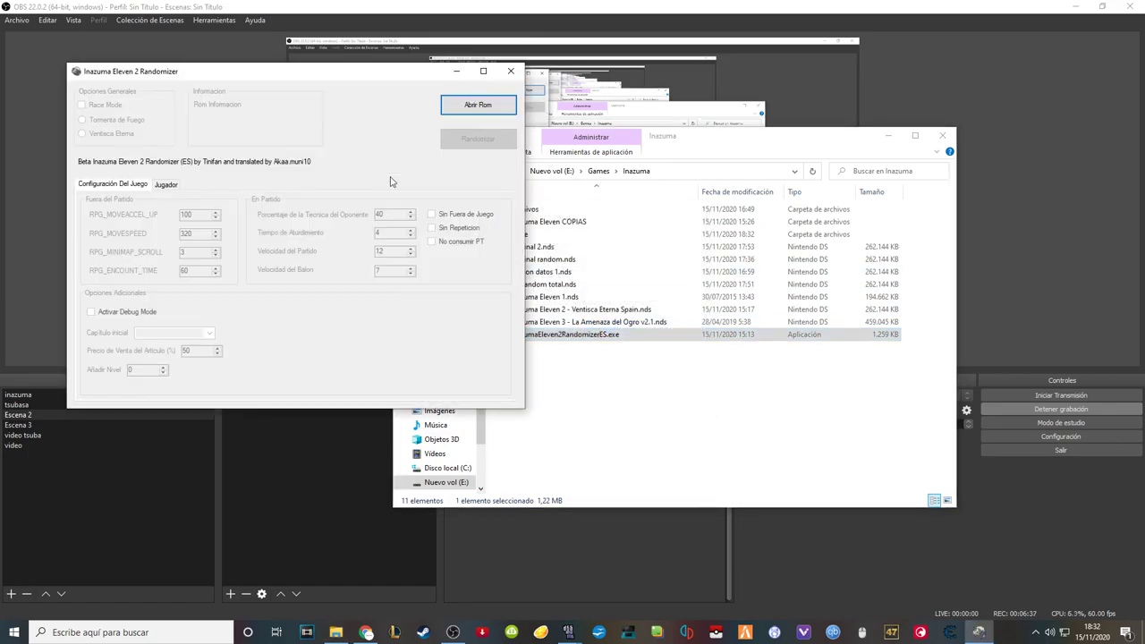
- Load the ROM ie2 con datos 1.nds from the Inazuma folder into the randomizer
left_click(492, 109)
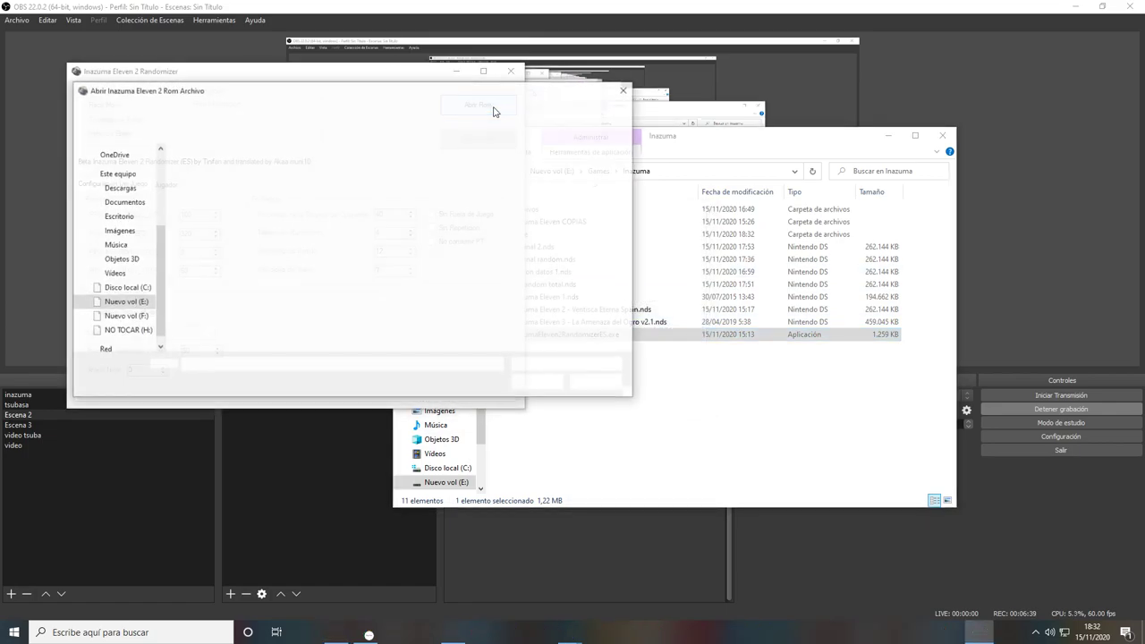
left_click(287, 230)
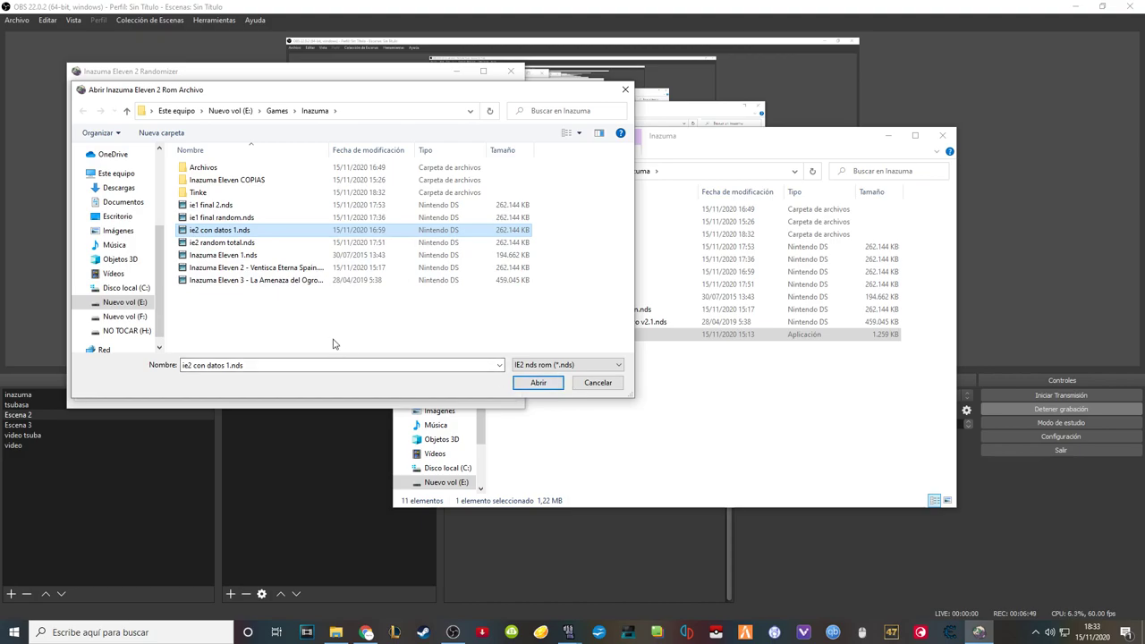
left_click(254, 269)
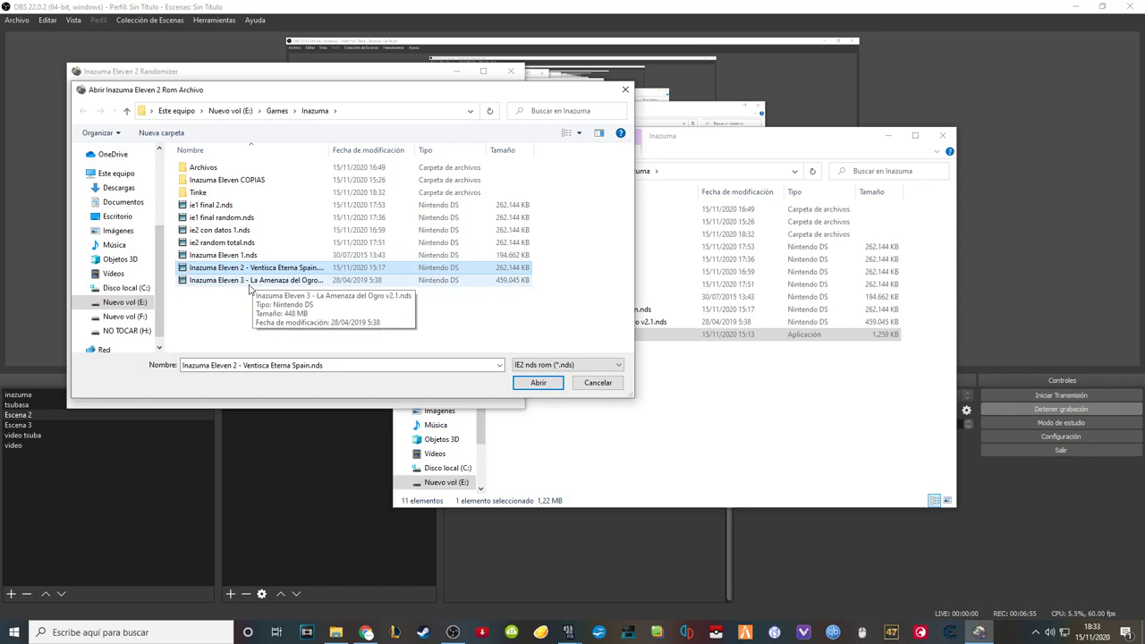
left_click(207, 232)
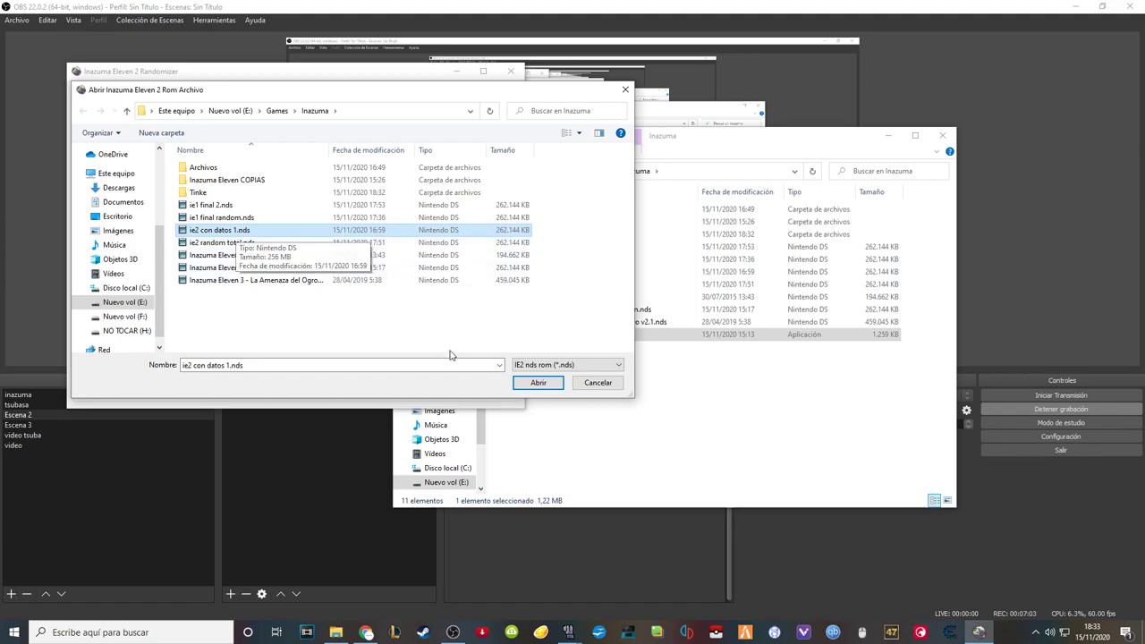
left_click(537, 383)
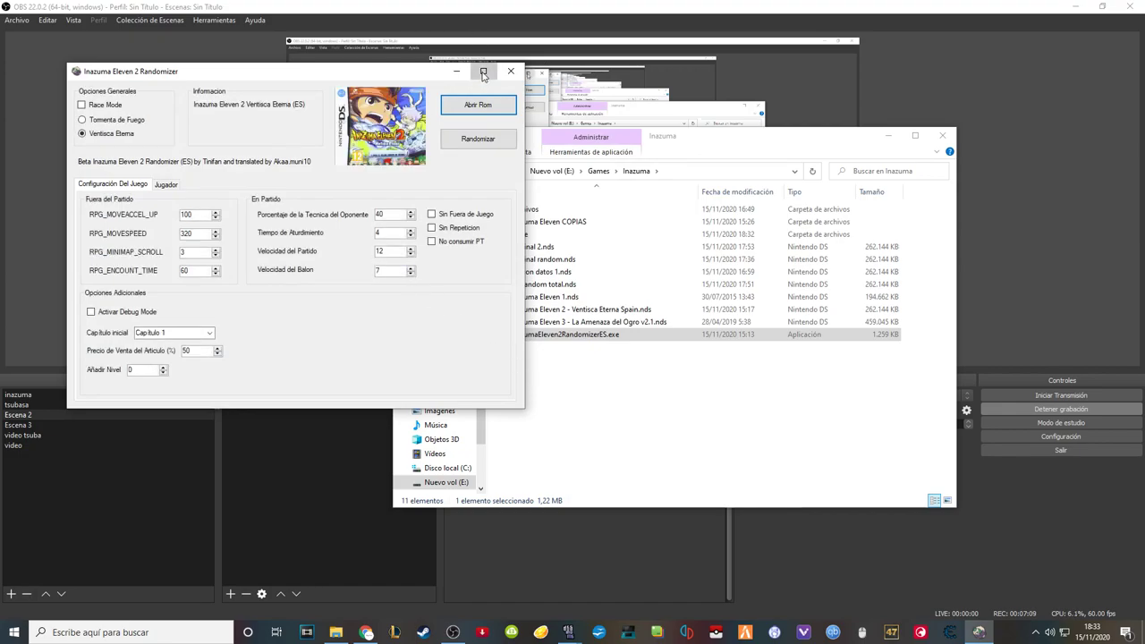
- Move the randomizer window to the middle of the screen and close the File Explorer window behind it
left_click_drag(474, 70, 469, 23)
left_click_drag(380, 30, 757, 145)
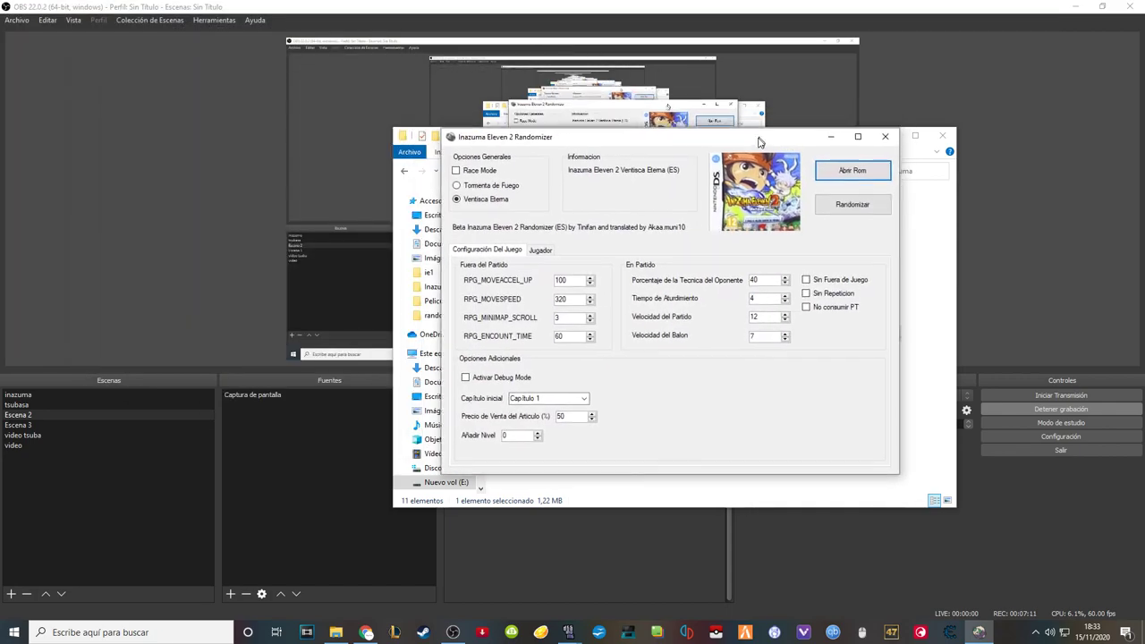
left_click_drag(758, 143, 679, 153)
left_click(887, 137)
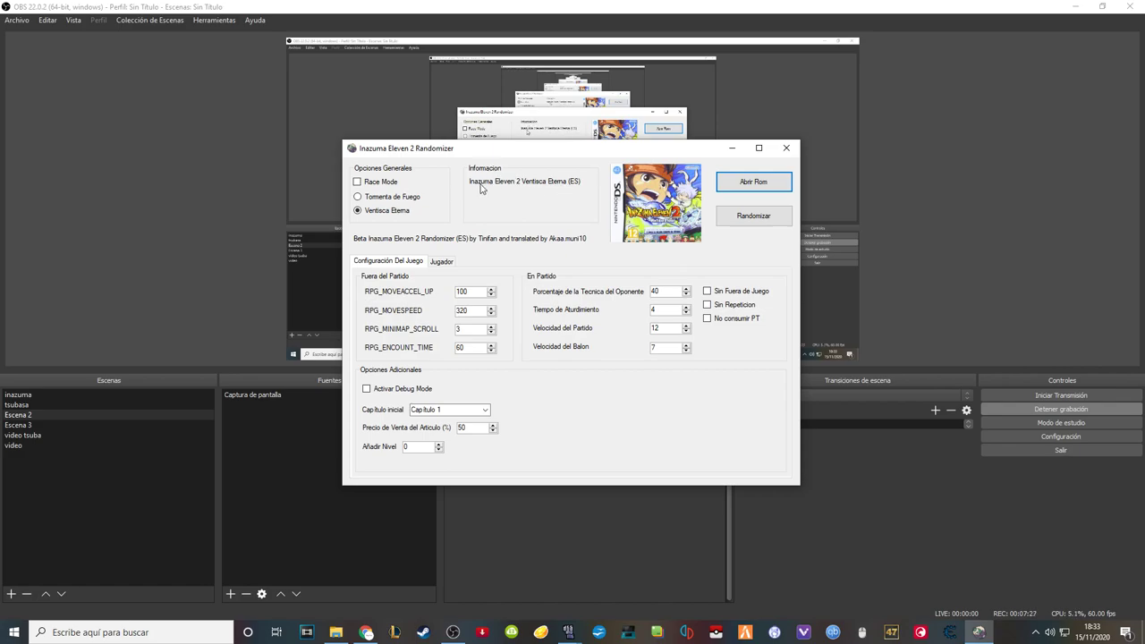
- Keep Ventisca Eterna as the version and Capítulo 1 as the starting chapter, and enable No consumir PT
left_click(377, 212)
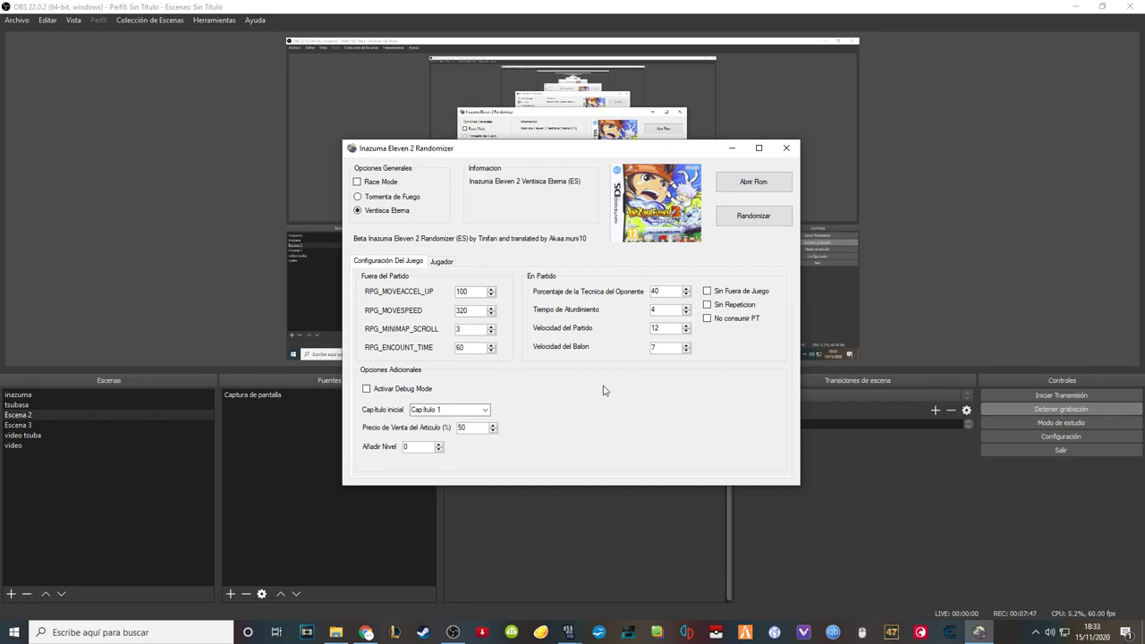
left_click(484, 409)
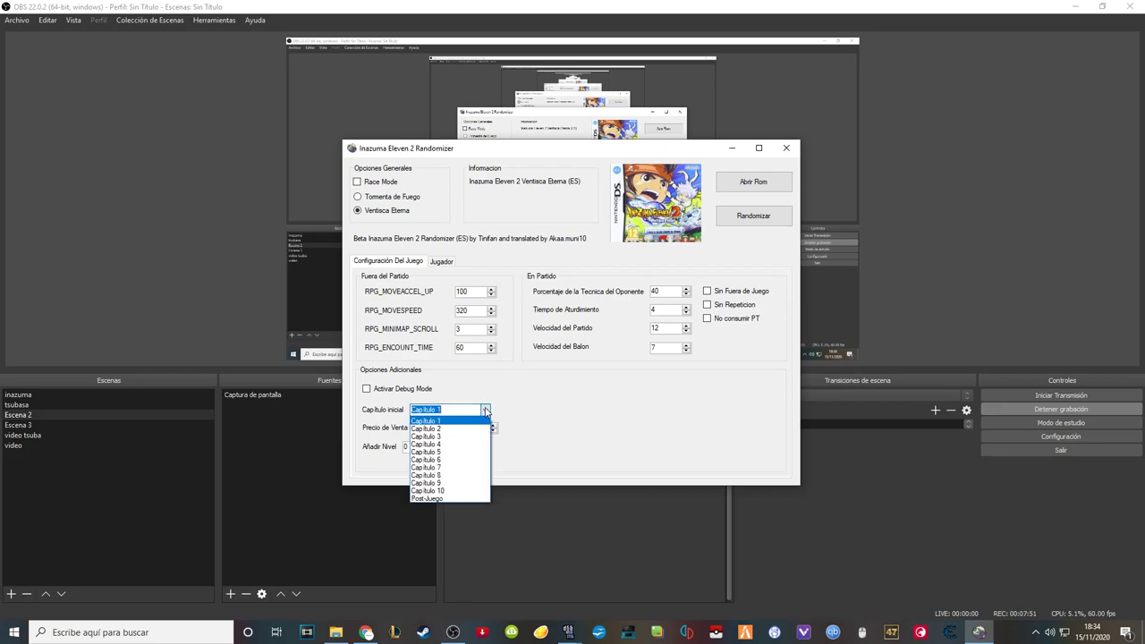
left_click(583, 402)
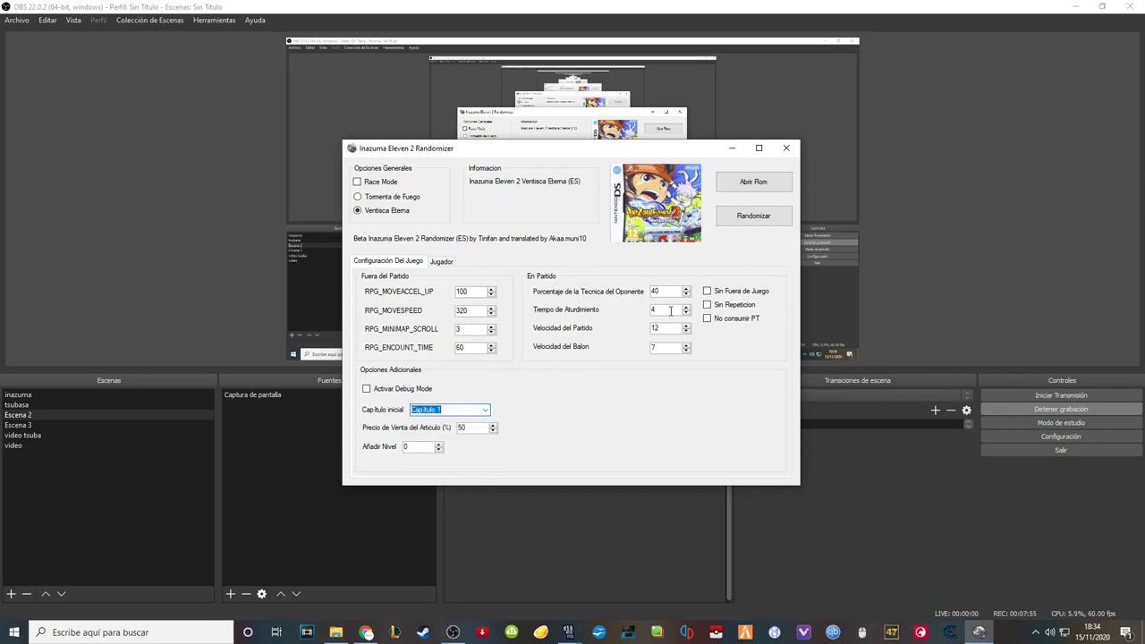
left_click(415, 393)
left_click(485, 410)
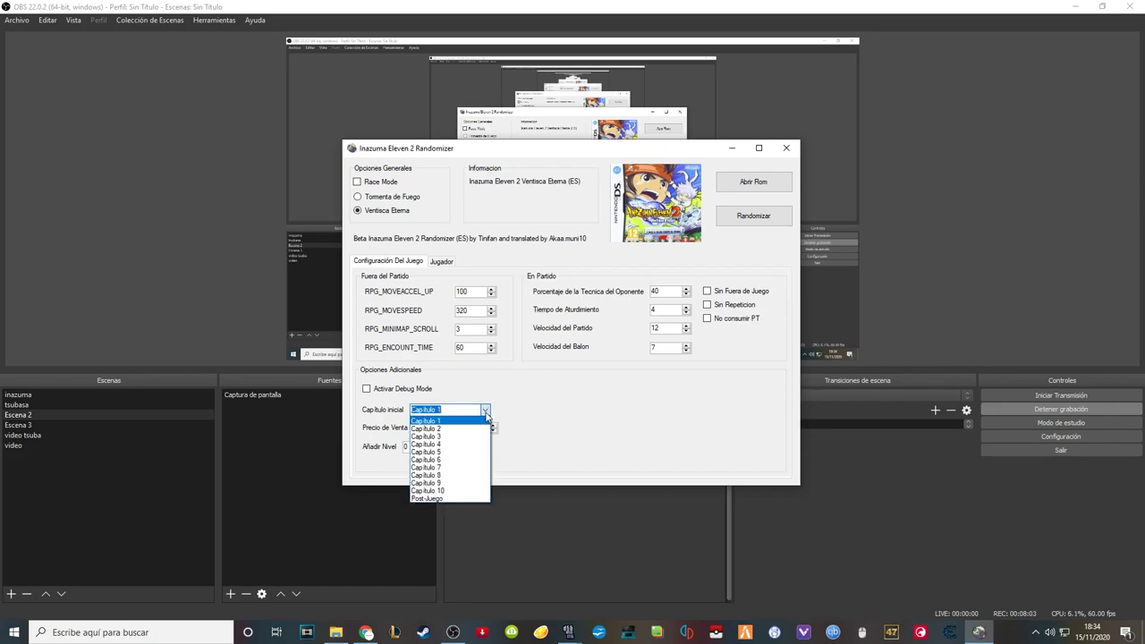
left_click(471, 399)
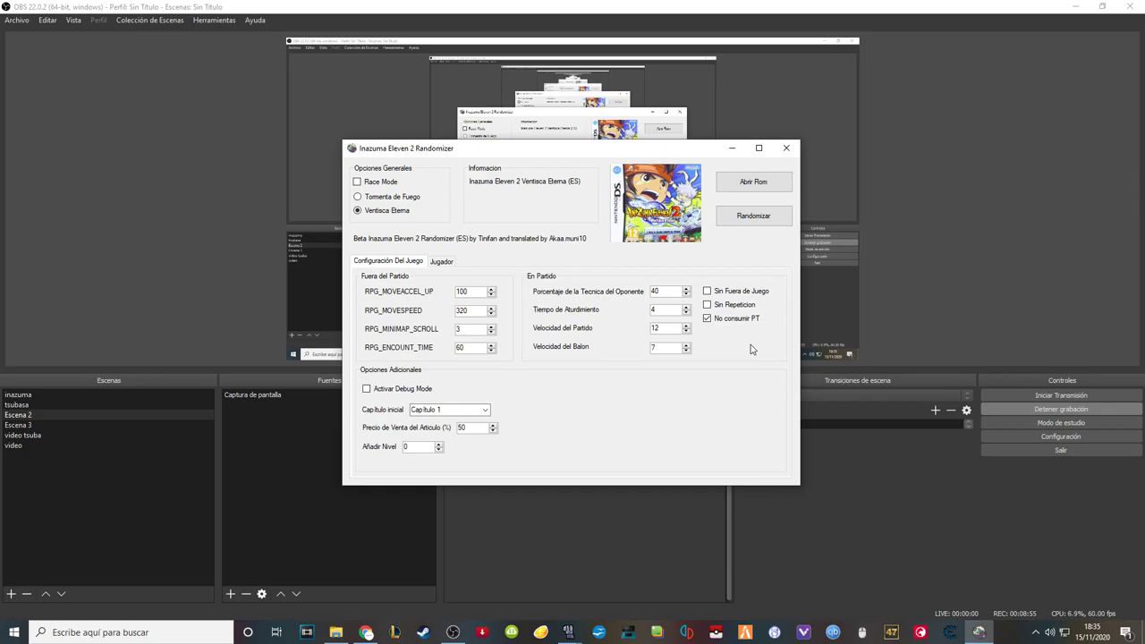
- Show the randomizer's Jugador options, move its window aside, switch to DeSmuME and open the game's Jugadores screen
left_click(441, 261)
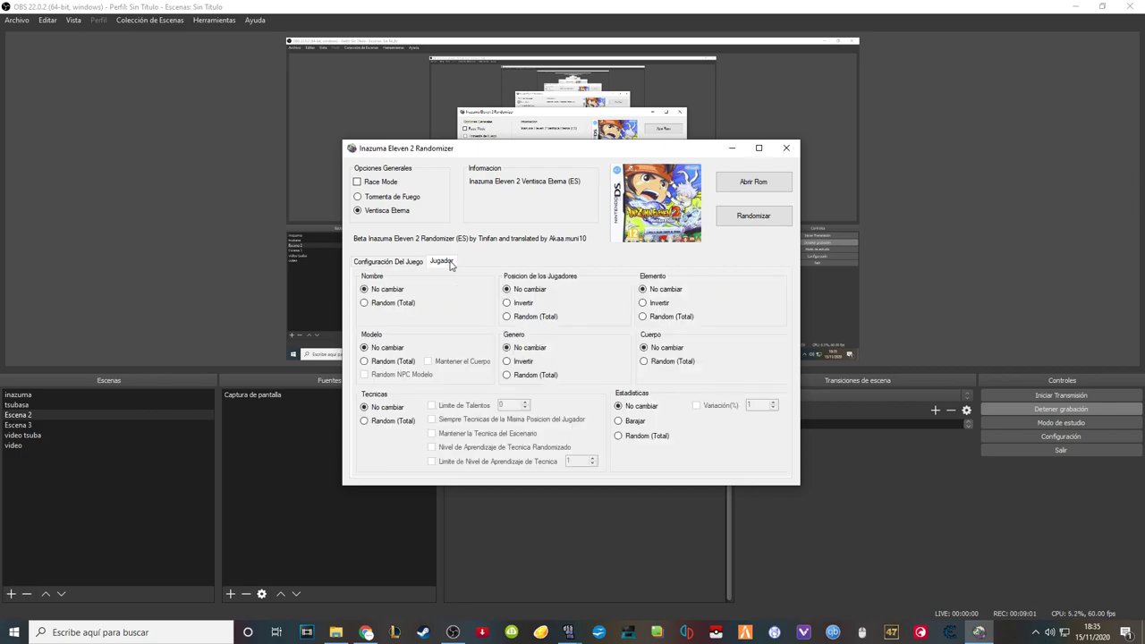
left_click_drag(579, 155, 355, 118)
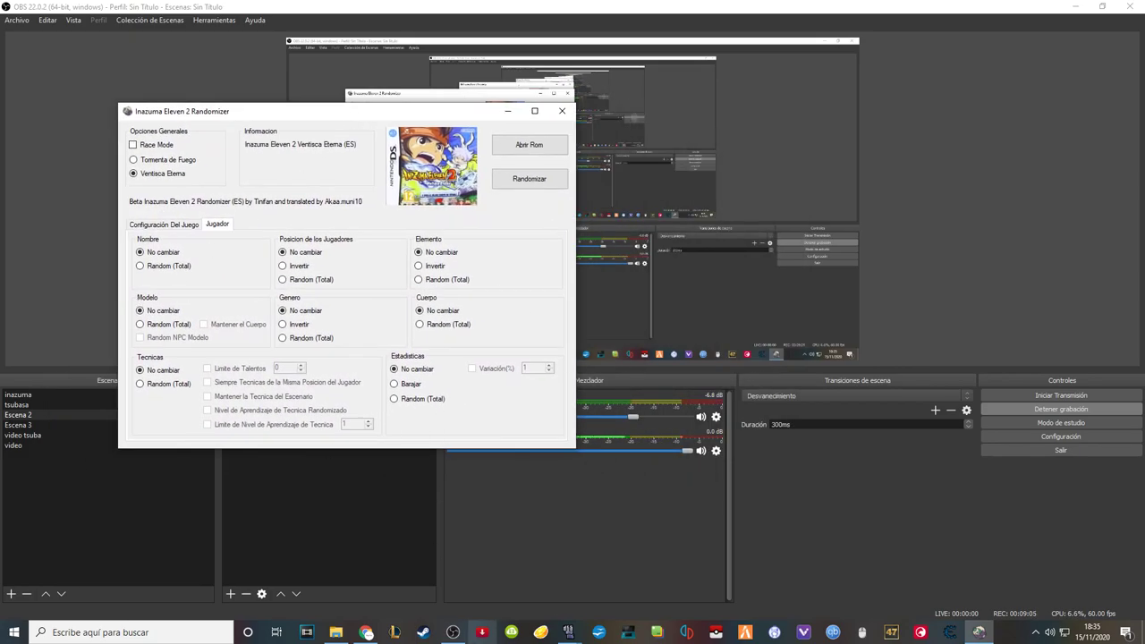
mouse_move(567, 632)
left_click(631, 580)
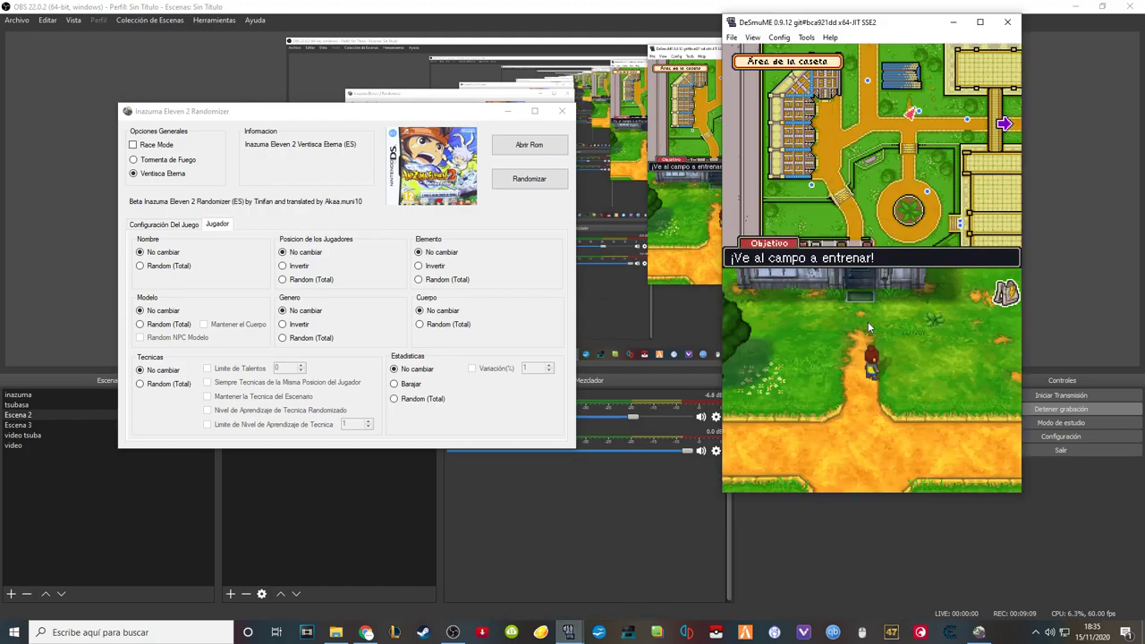
left_click(1002, 294)
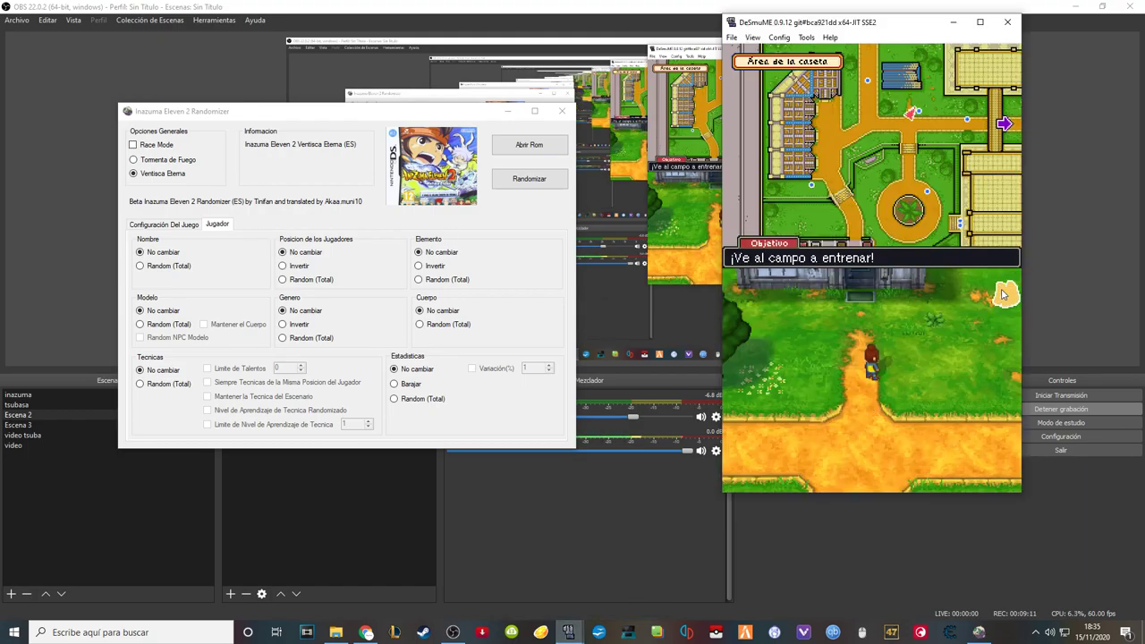
left_click(778, 304)
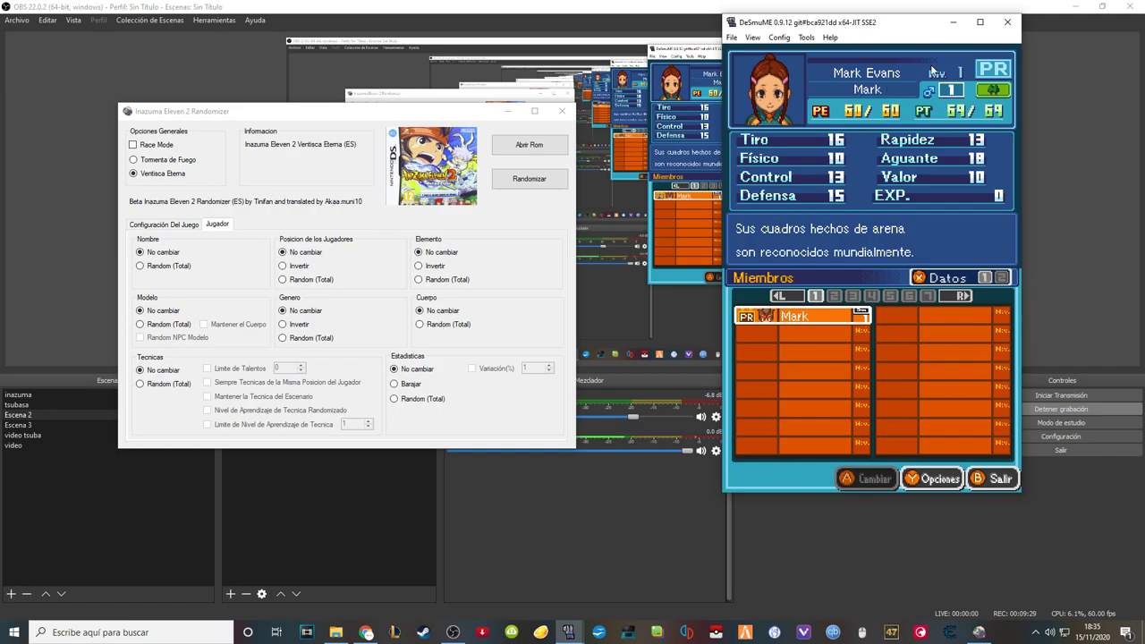
- Set Nombre to Random (Total), view the starting chapter in the game configuration, and return to the Jugador options
left_click(166, 266)
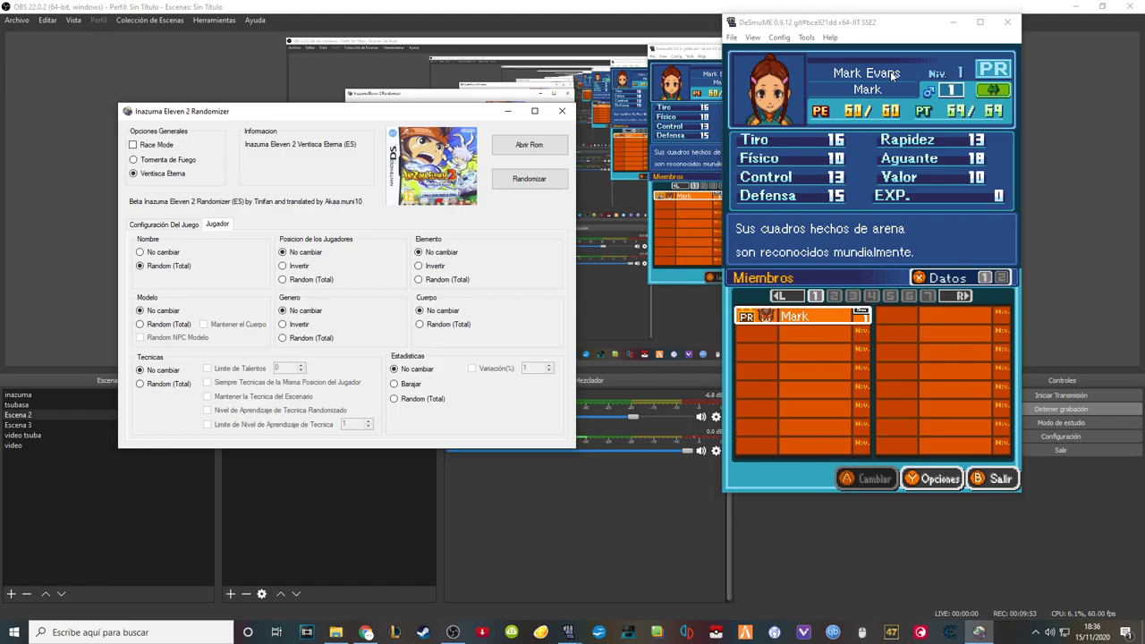
left_click(189, 223)
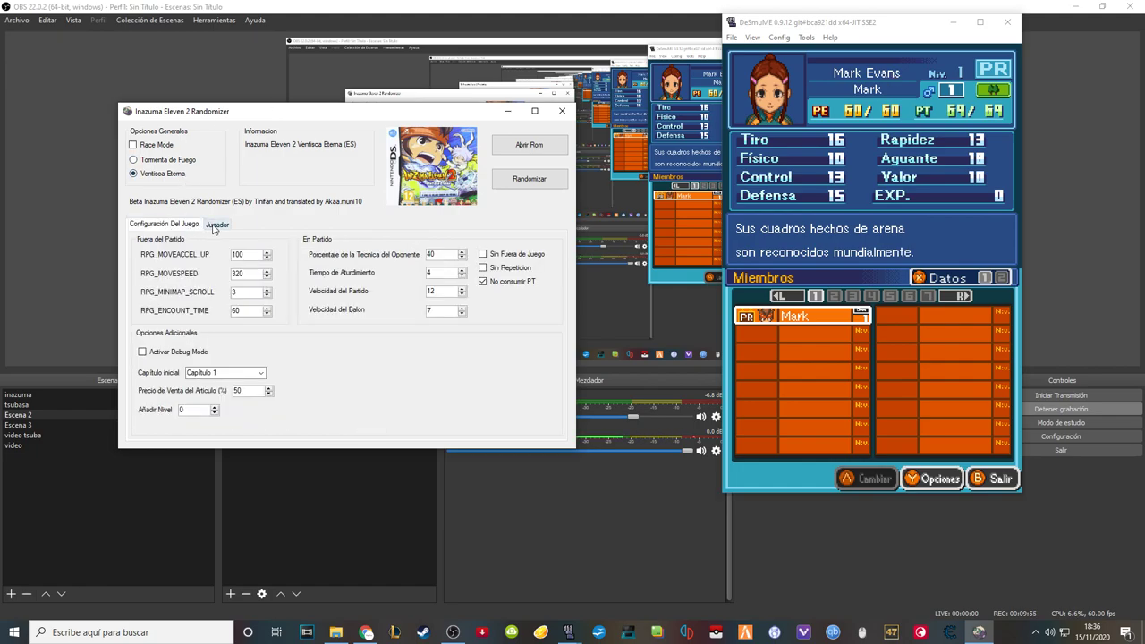
left_click(217, 370)
left_click(217, 370)
left_click(218, 223)
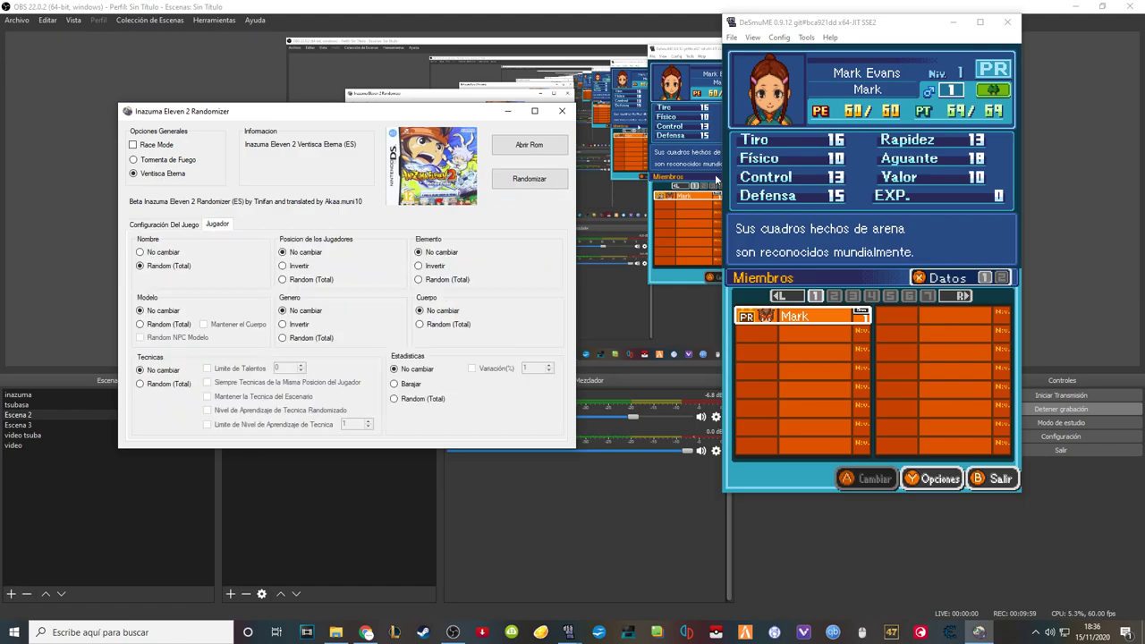
- Add ???? after Capítulo 1 in the starting chapter field, erase that text, and return to the Jugador options
left_click(172, 231)
left_click(228, 374)
left_click(228, 375)
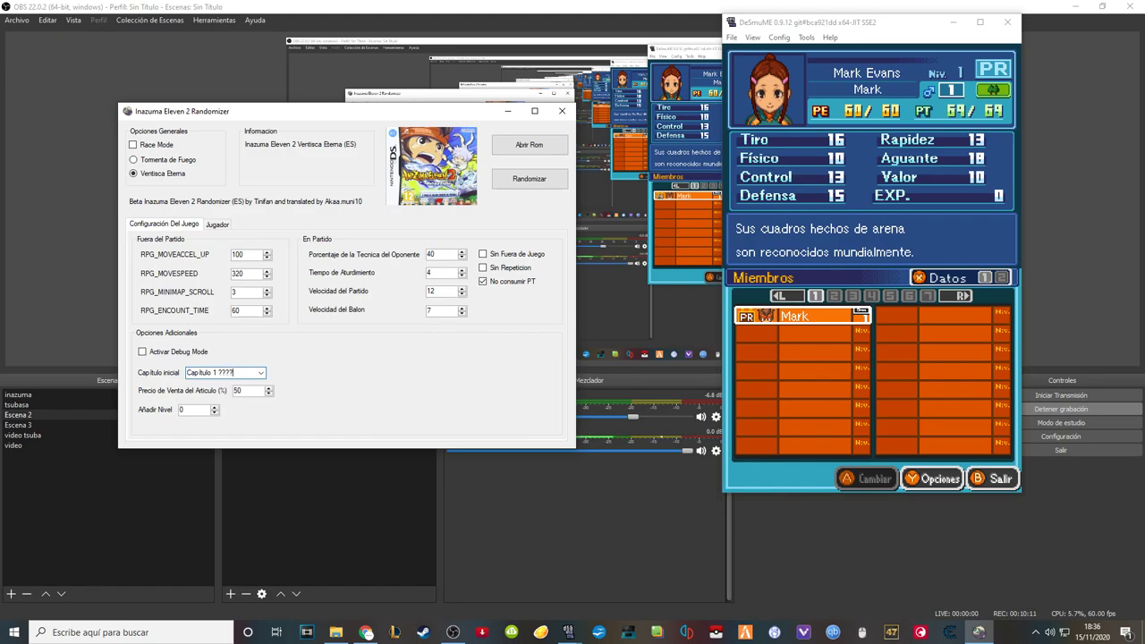
left_click_drag(217, 373, 186, 374)
key("BackSpace")
left_click(262, 373)
left_click(262, 373)
left_click(262, 373)
left_click(250, 382)
left_click(215, 225)
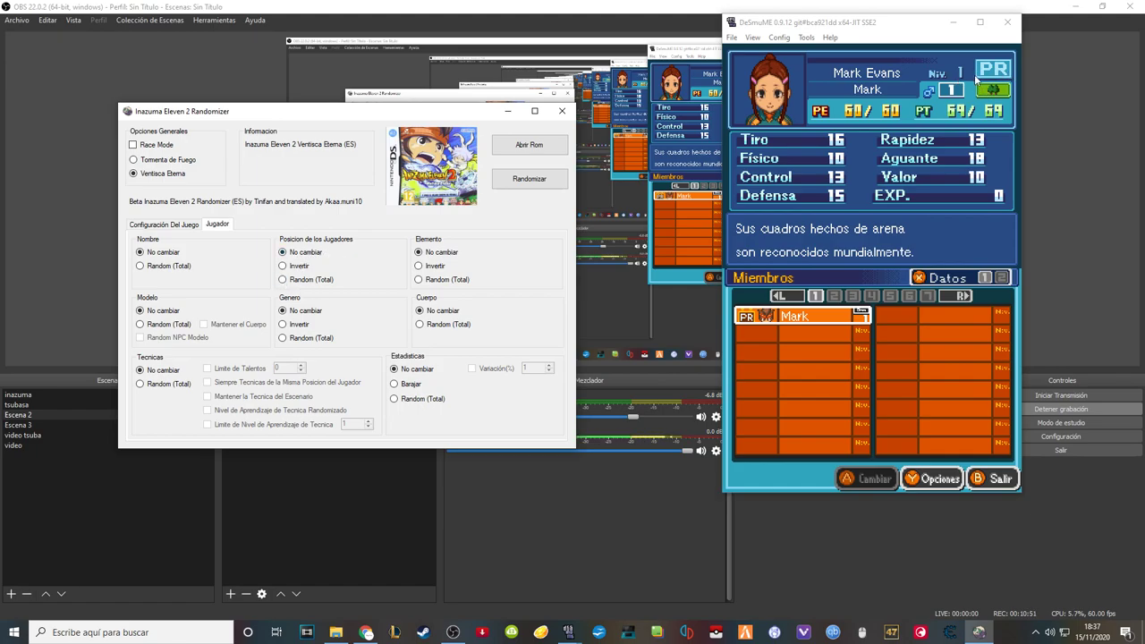
- Try Random (Total) and Invertir for the players' position, element and gender, returning each to No cambiar
left_click(301, 280)
left_click(299, 267)
left_click(309, 253)
left_click(451, 282)
left_click(431, 266)
left_click(447, 257)
left_click(284, 324)
left_click(309, 339)
left_click(309, 314)
- Leave the Jugadores screen in DeSmuME, reopen it, and back out of the game menu to the map
left_click(987, 479)
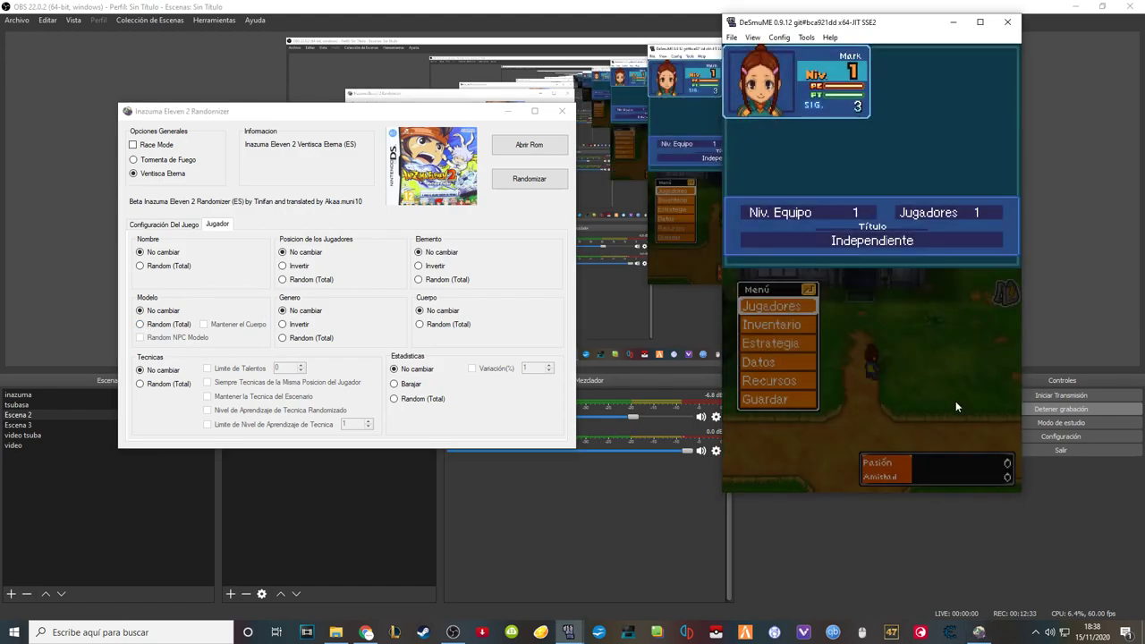
left_click(794, 308)
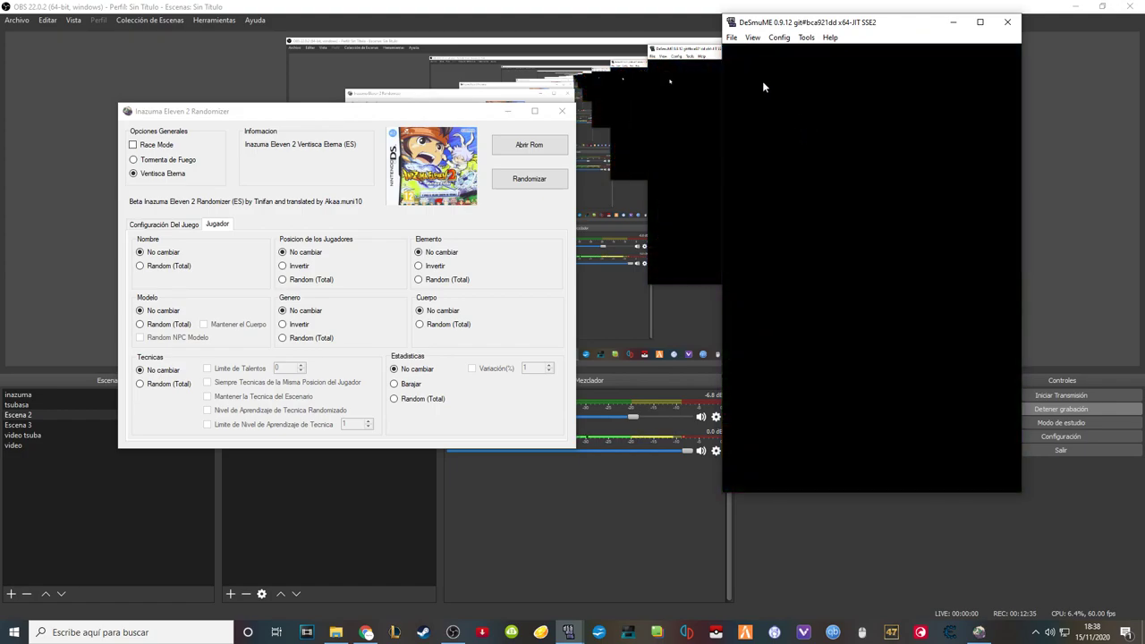
left_click(1001, 476)
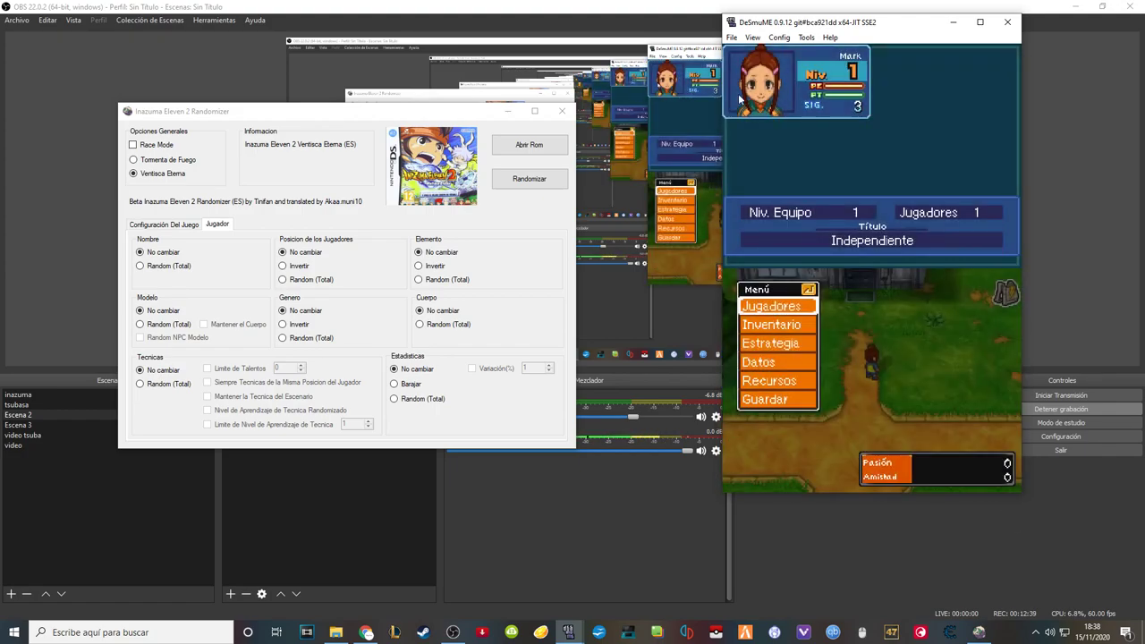
left_click(896, 353)
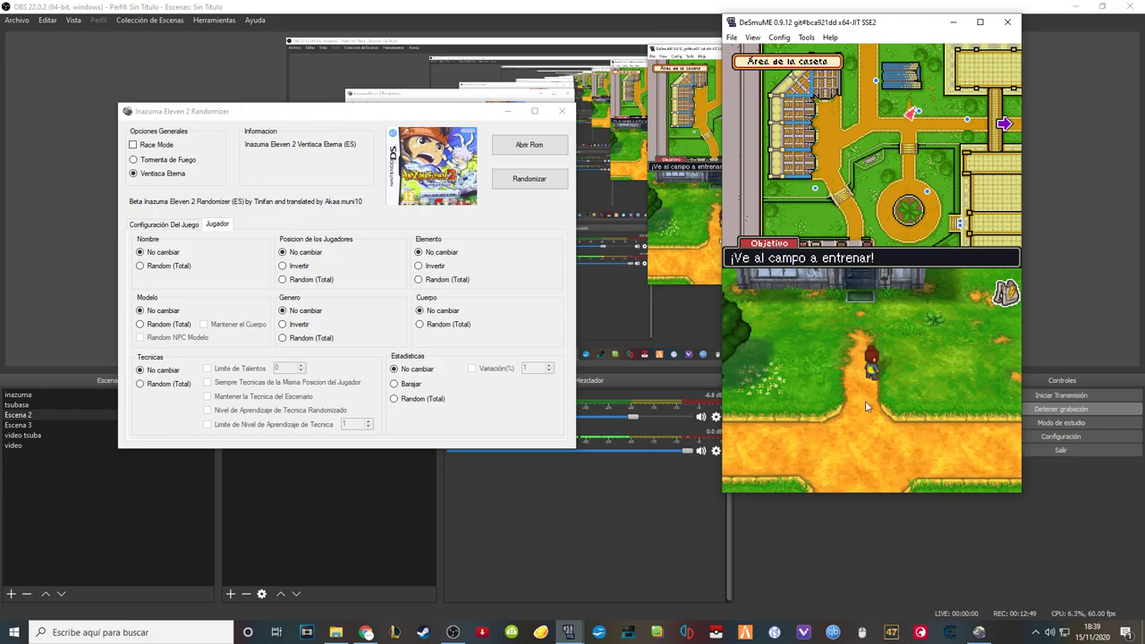
- Set Modelo to Random (Total) with Random NPC Modelo enabled and Mantener el Cuerpo left disabled
left_click(162, 327)
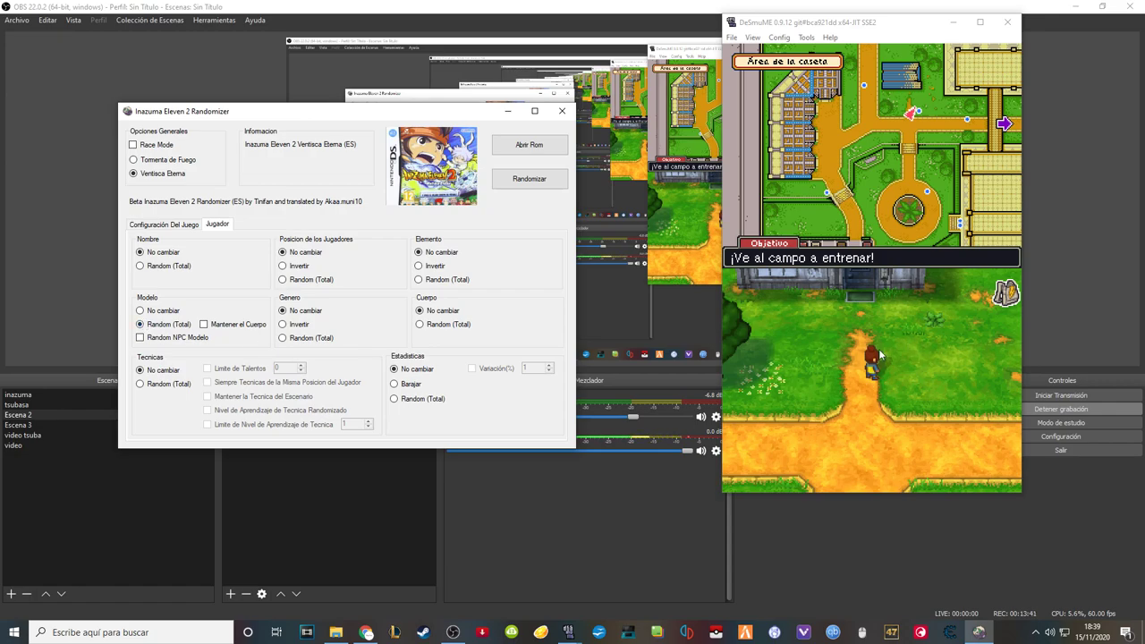
left_click(244, 327)
left_click(222, 323)
left_click(184, 343)
- Walk the game character in DeSmuME along the path and onto the grass beside the hut
left_click(847, 423)
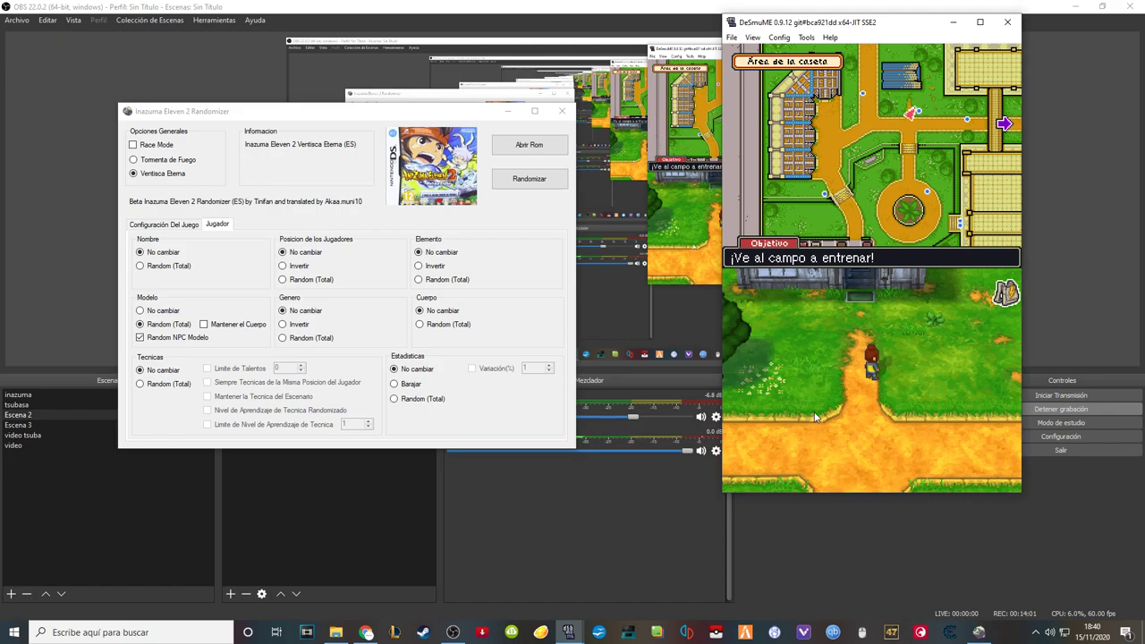
left_click(853, 374)
key("Right")
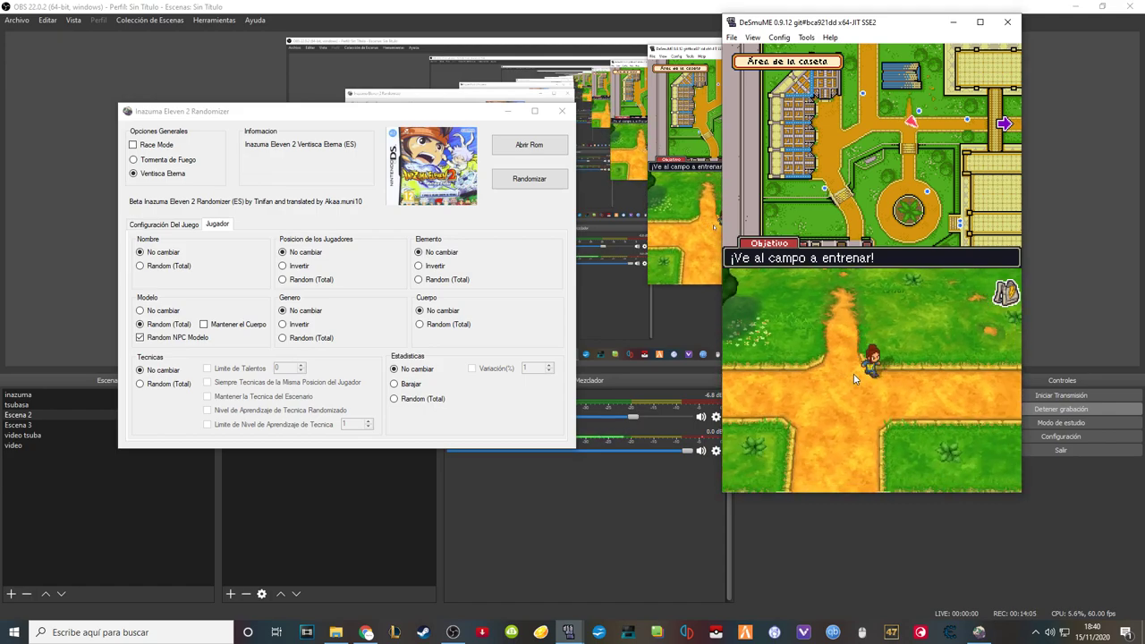
key("Up")
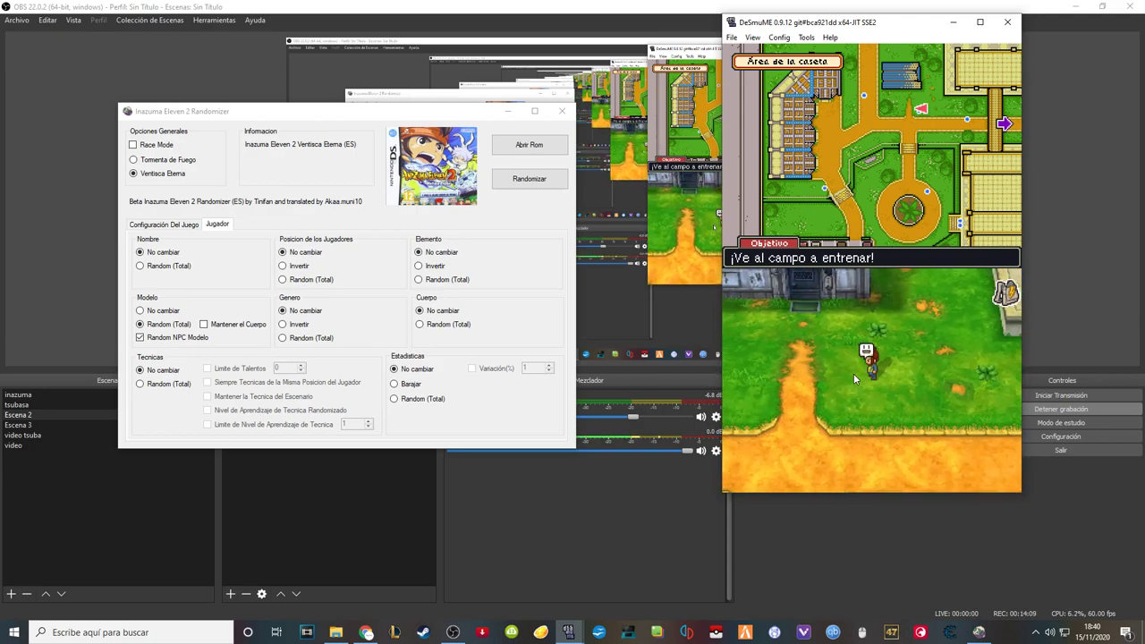
key("Right")
key("Right")
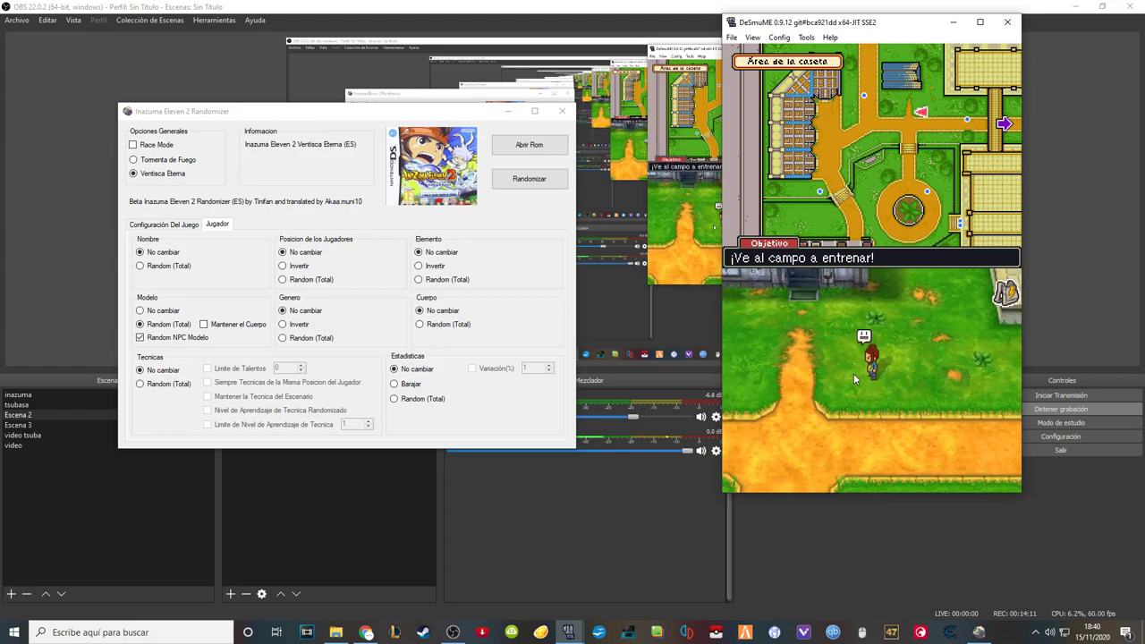
- Walk the game character in DeSmuME to the orange-haired NPC by the tree and back to the grass beside the hut
key("Down")
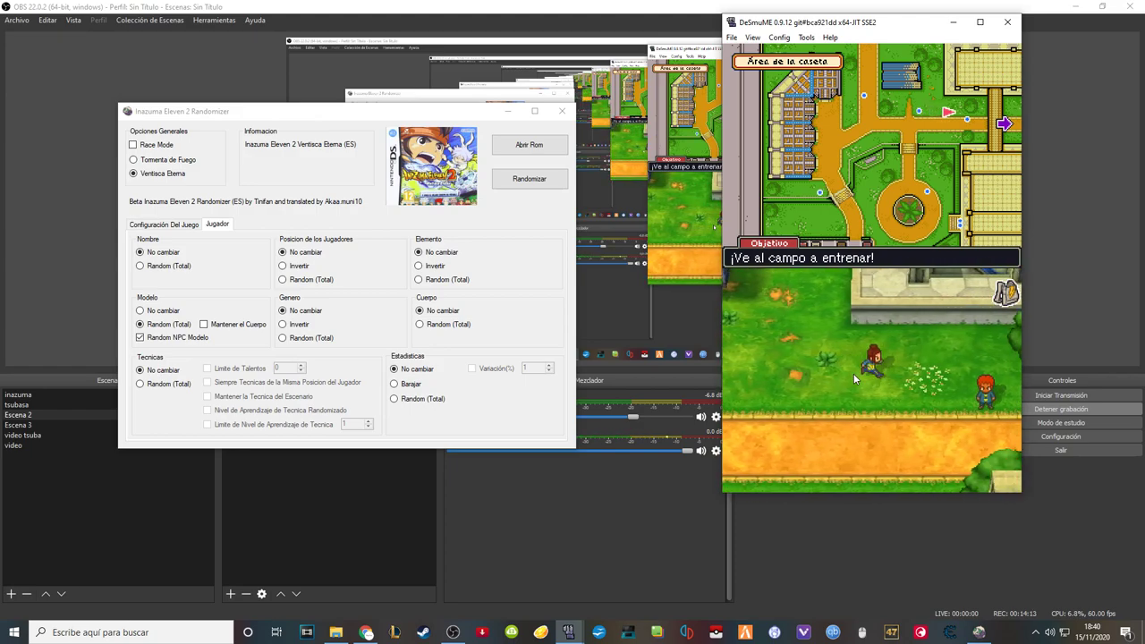
key("Up")
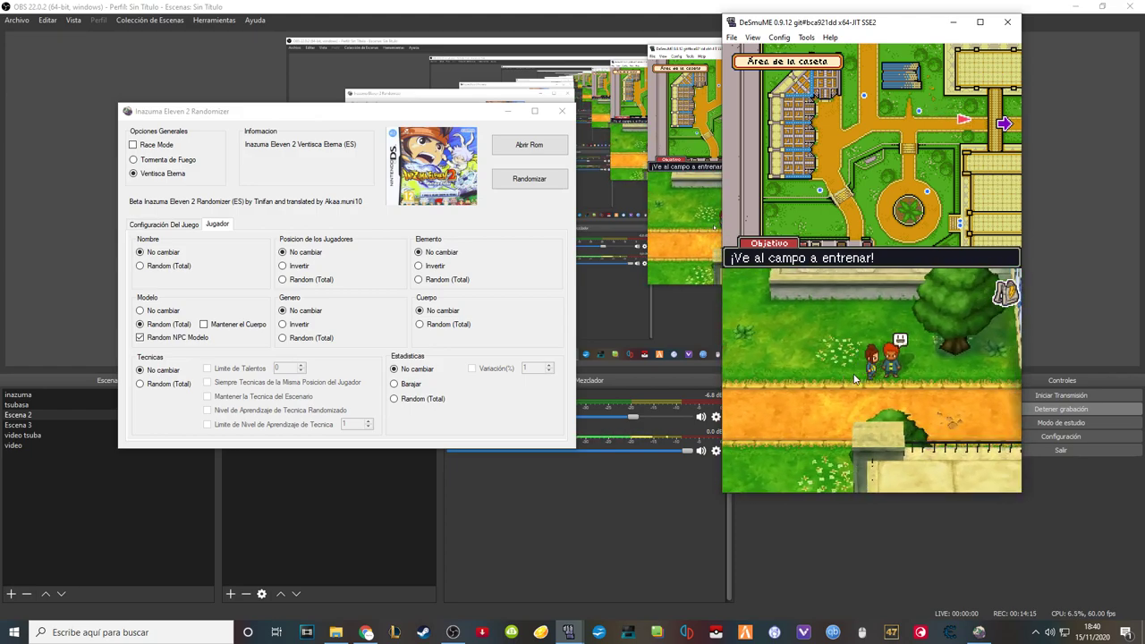
key("Up")
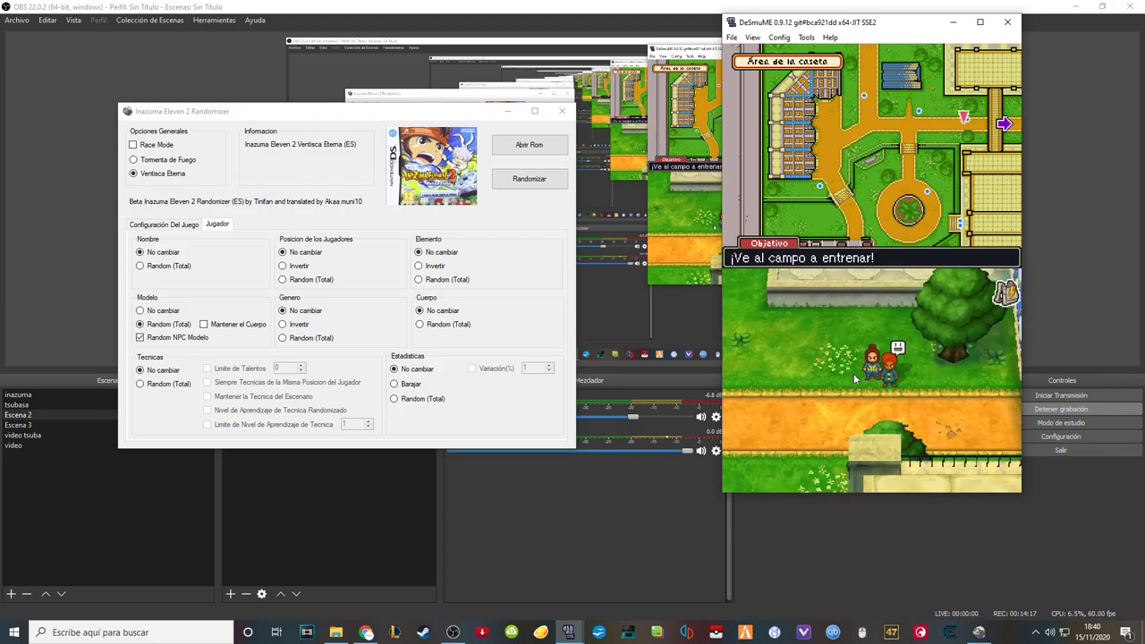
key("Left")
key("Left")
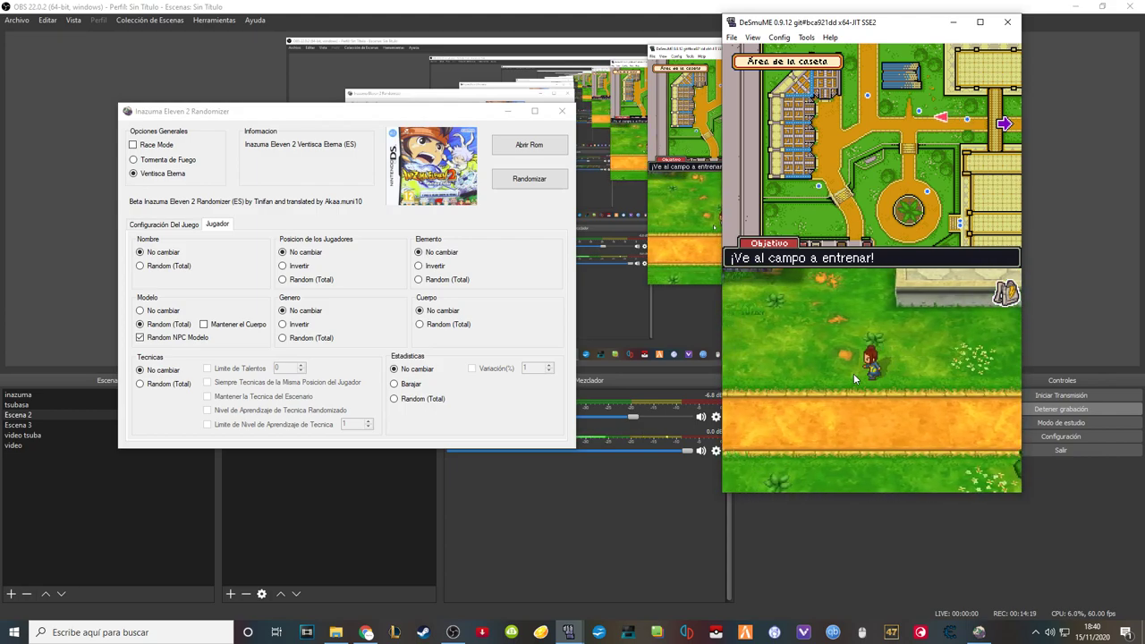
key("Up")
key("Up")
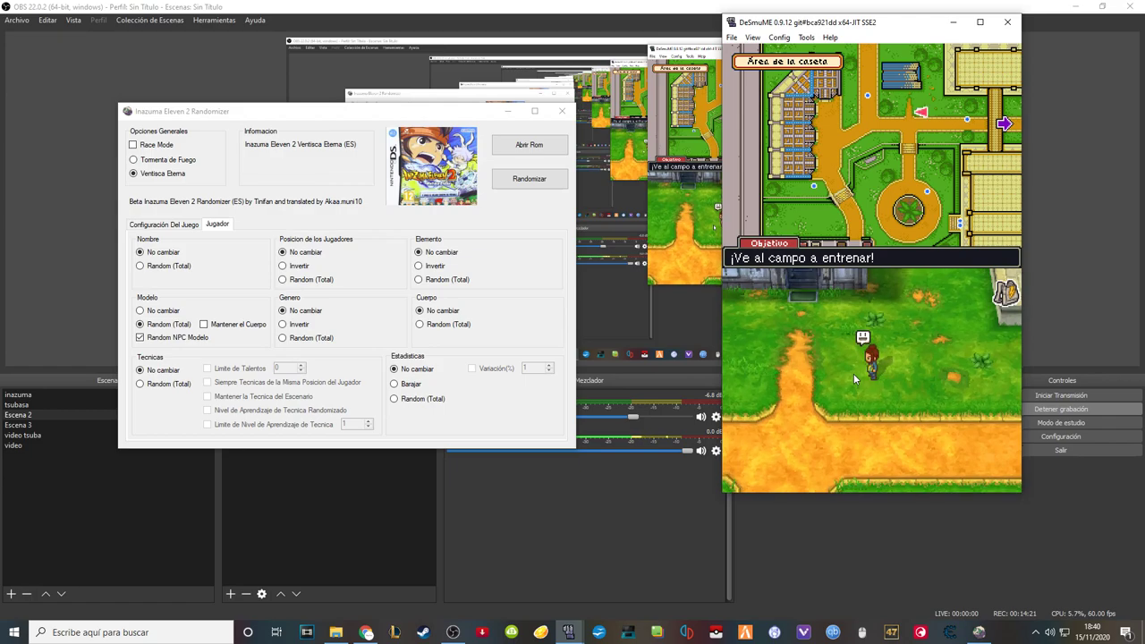
key("Up")
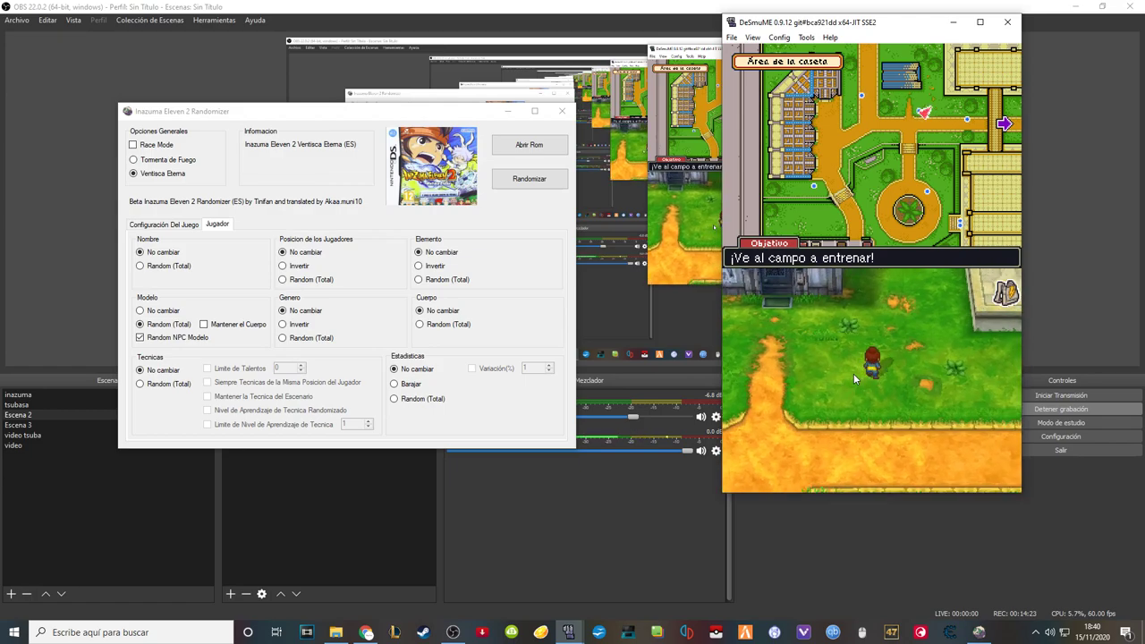
key("Left")
key("Down")
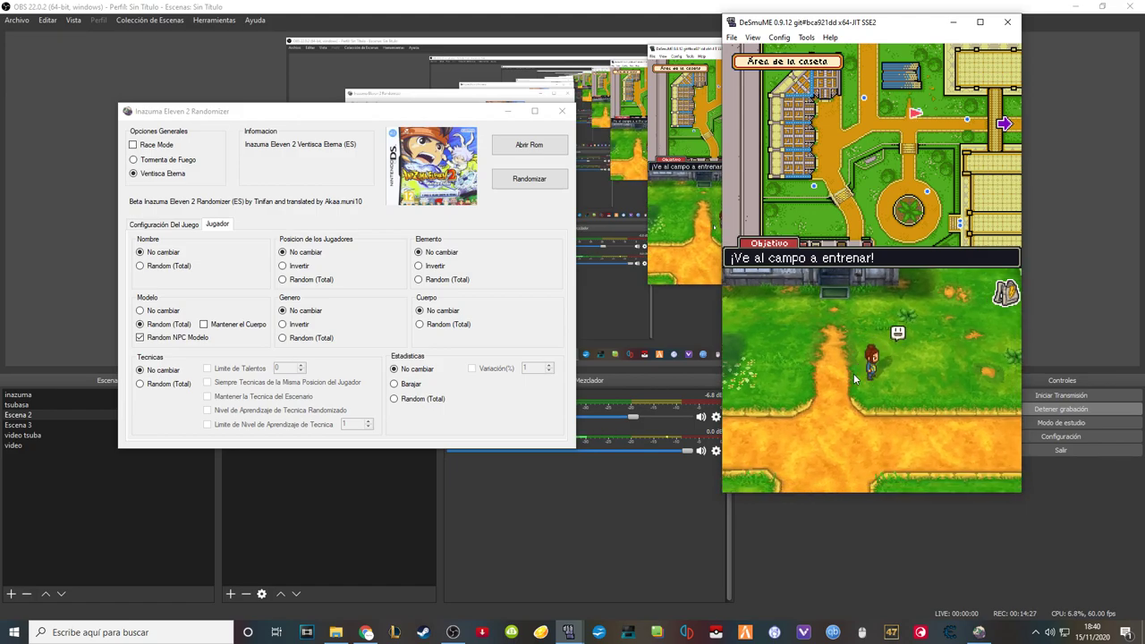
- In the randomizer, disable Random NPC Modelo, enable Mantener el Cuerpo, and return Modelo to No cambiar
left_click(163, 339)
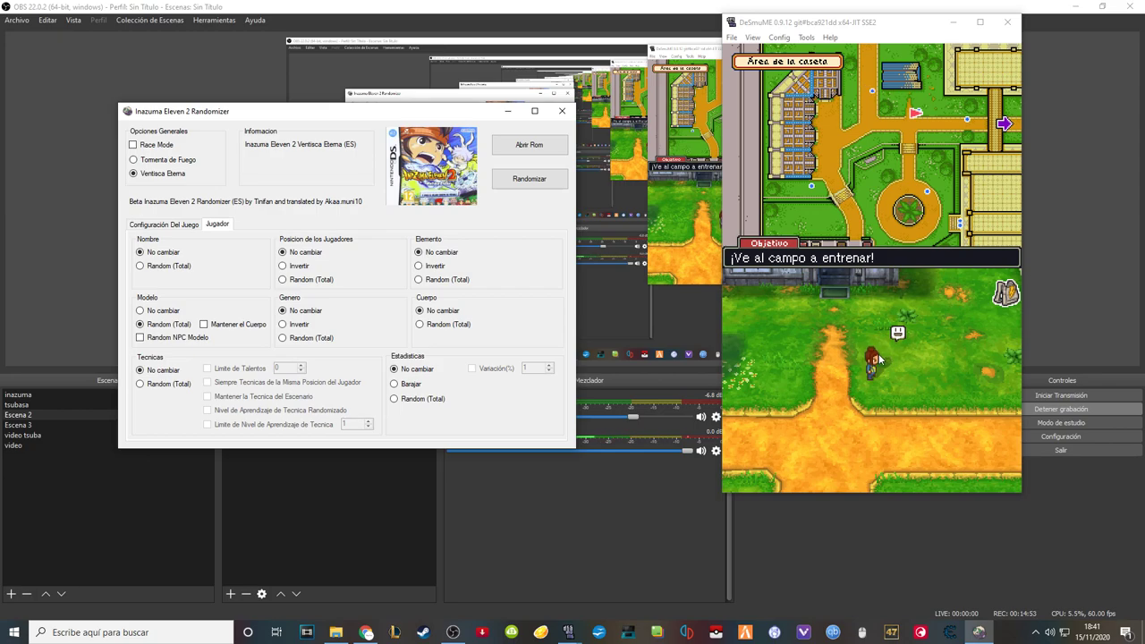
left_click(870, 400)
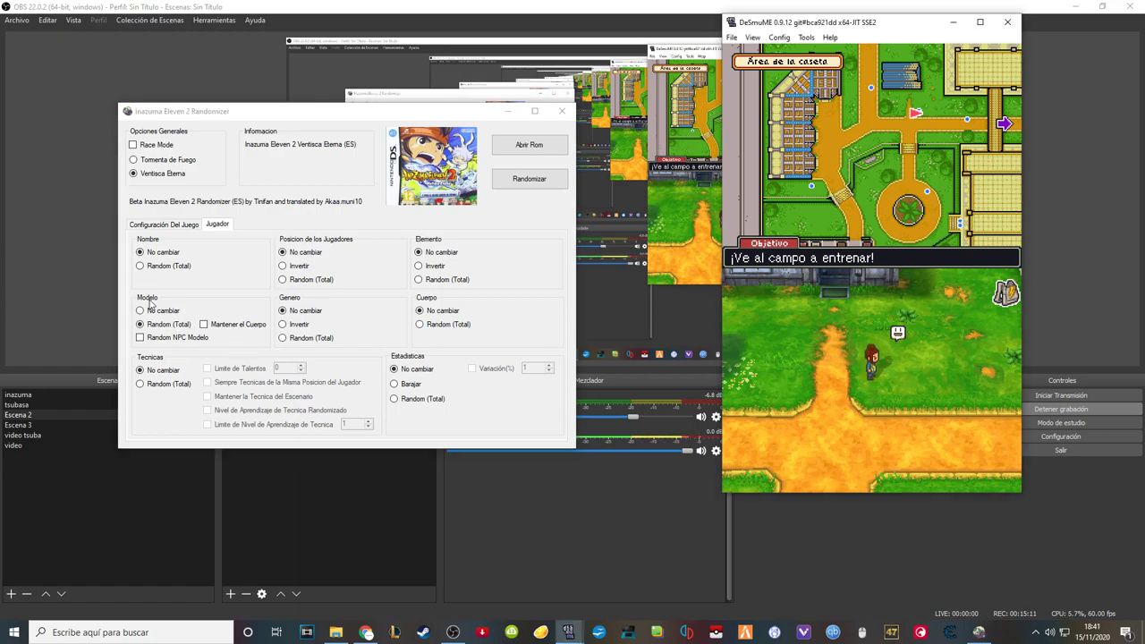
left_click(167, 328)
left_click(204, 325)
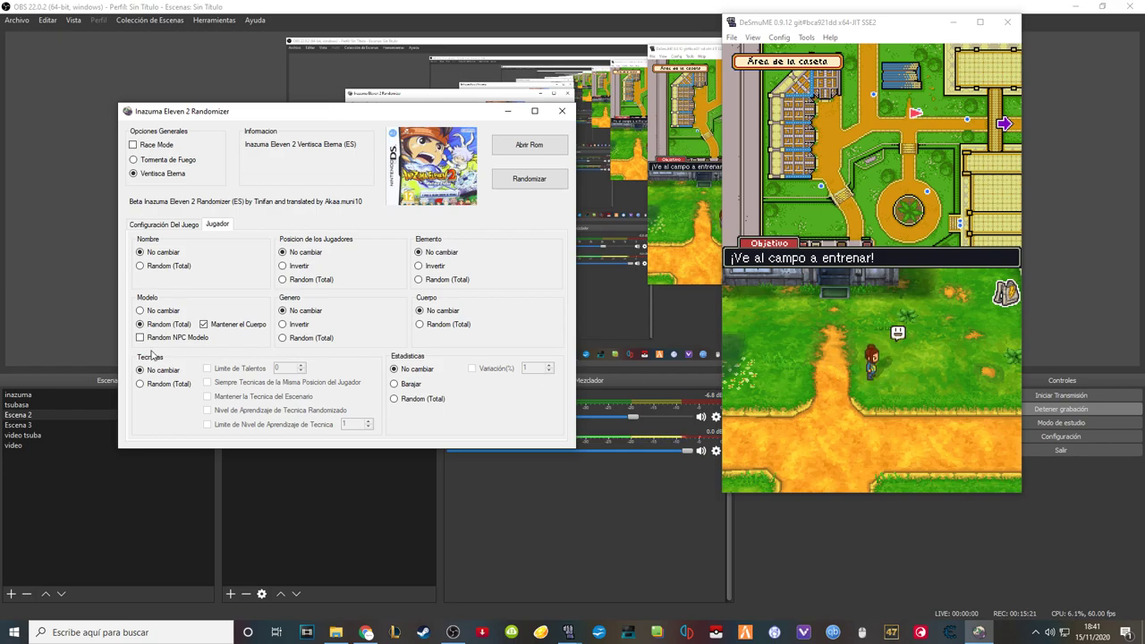
left_click(179, 338)
left_click(169, 311)
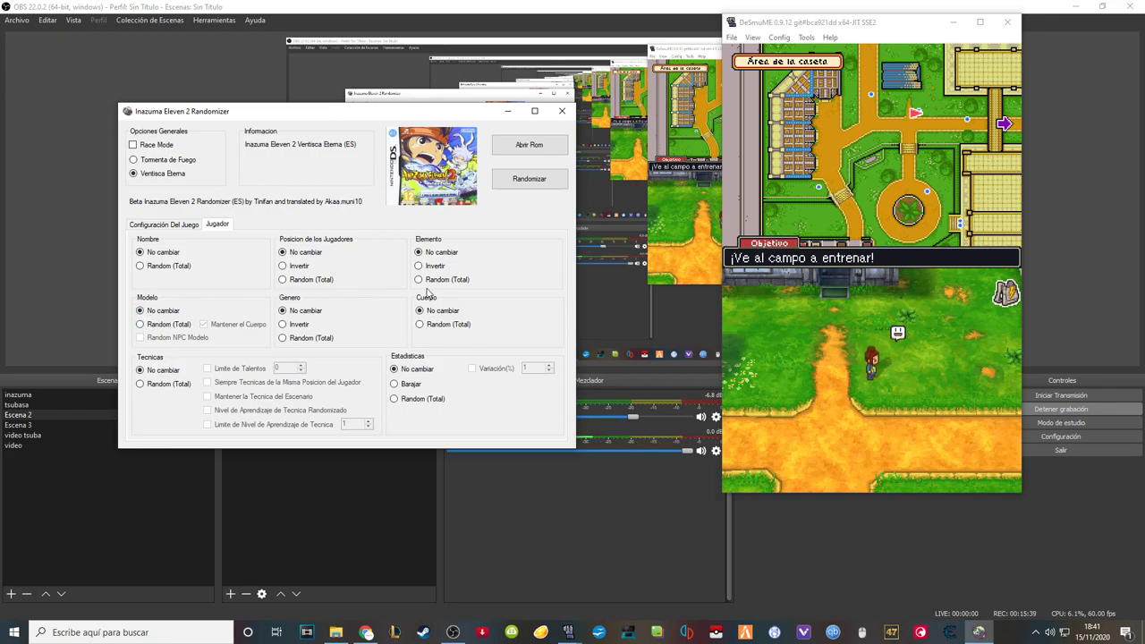
- Set Cuerpo to Random (Total), disable Mantener el Cuerpo under Modelo, and set Modelo back to No cambiar
left_click(431, 327)
left_click(426, 311)
left_click(160, 328)
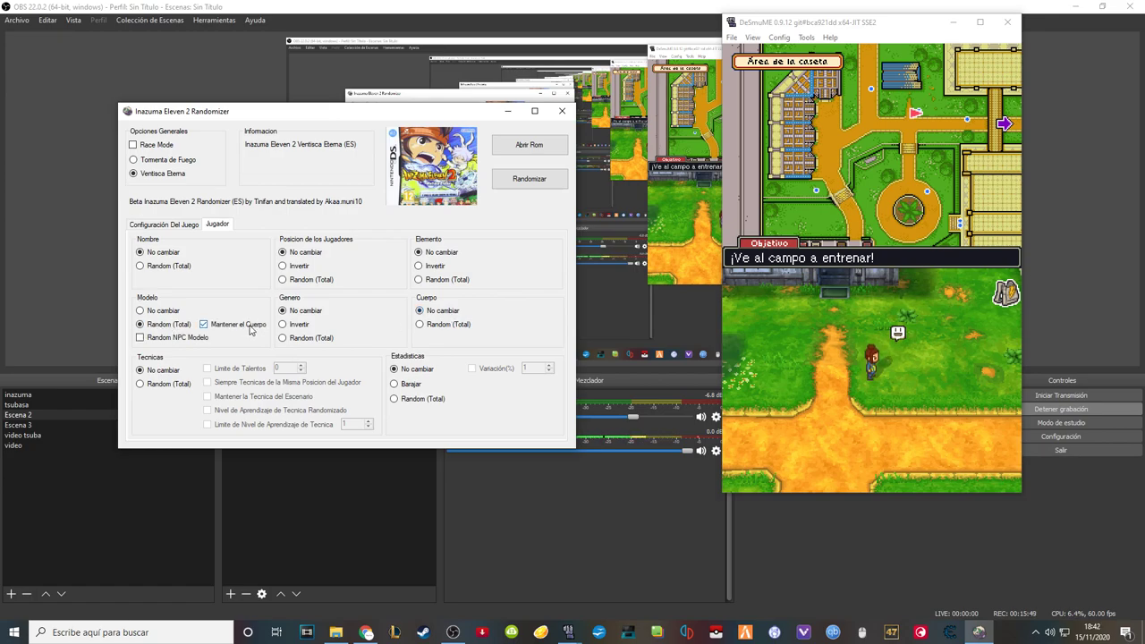
left_click(452, 330)
left_click(242, 327)
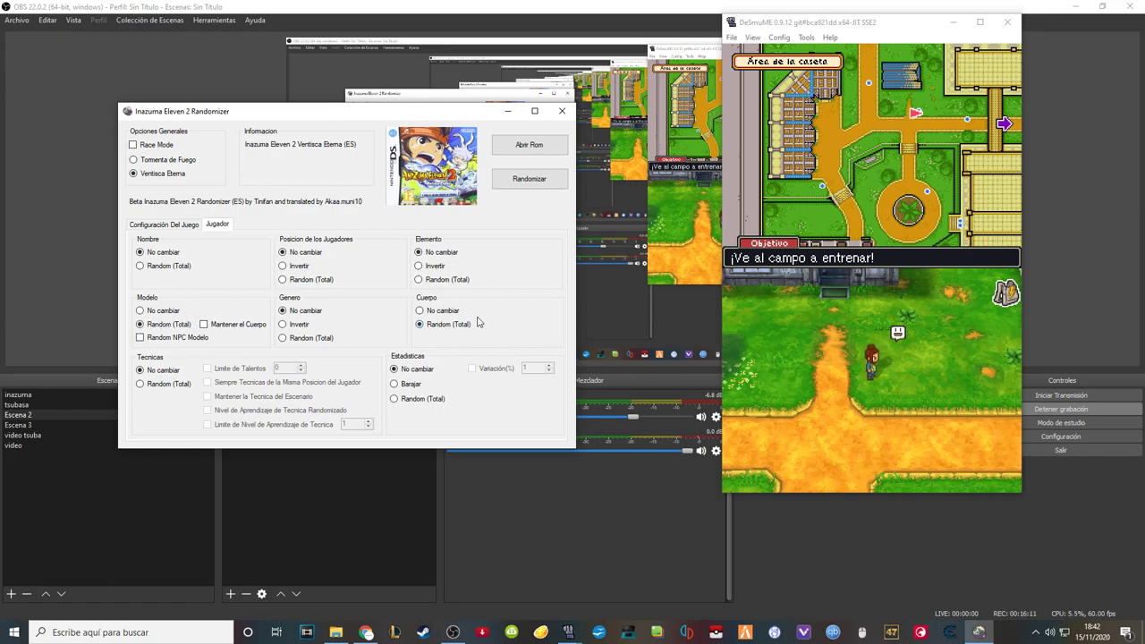
left_click(167, 312)
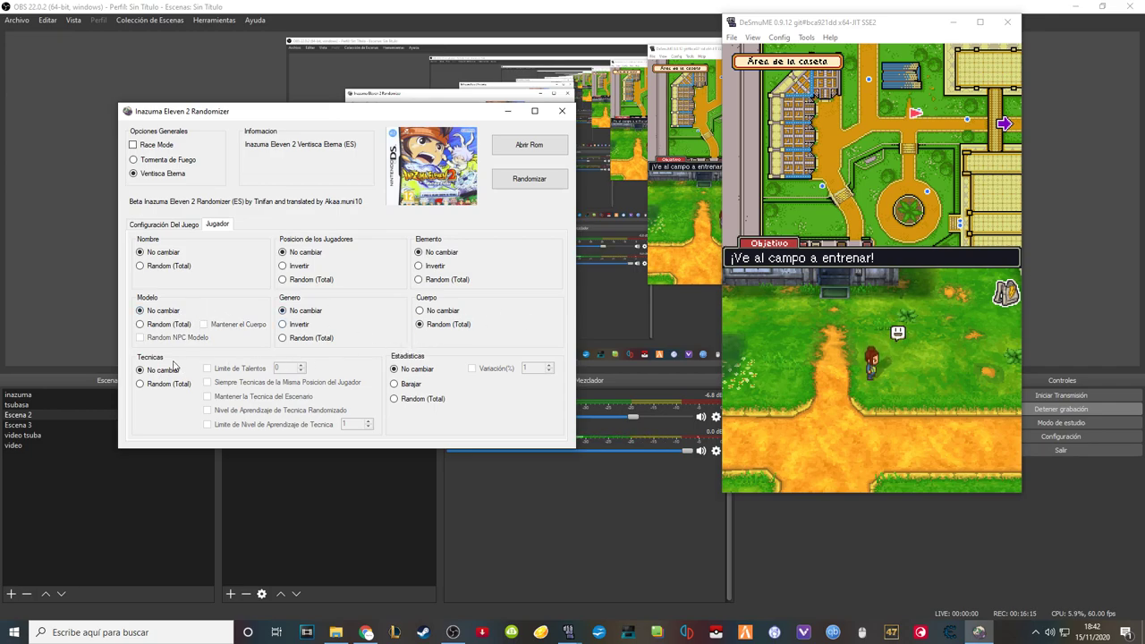
- Try Random (Total) for Tecnicas, switching Mantener la Tecnica del Escenario on and off again
left_click(159, 385)
left_click(167, 370)
left_click(176, 384)
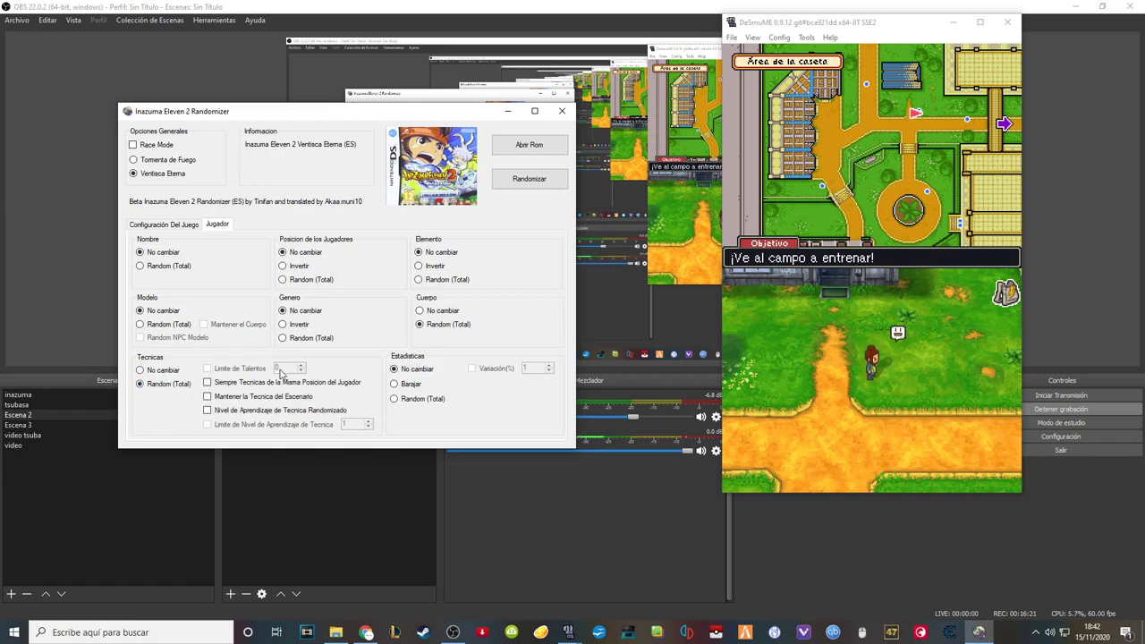
left_click(231, 400)
left_click(231, 400)
- Open the Miembros screen in DeSmuME and display the player's supertechniques
left_click(834, 315)
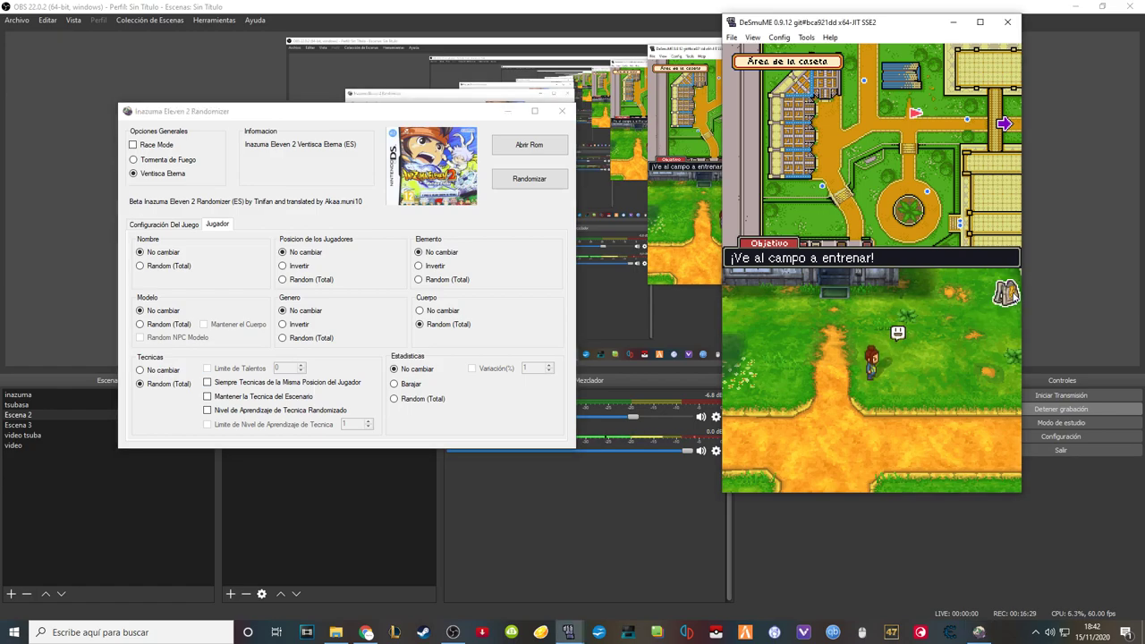
left_click(810, 308)
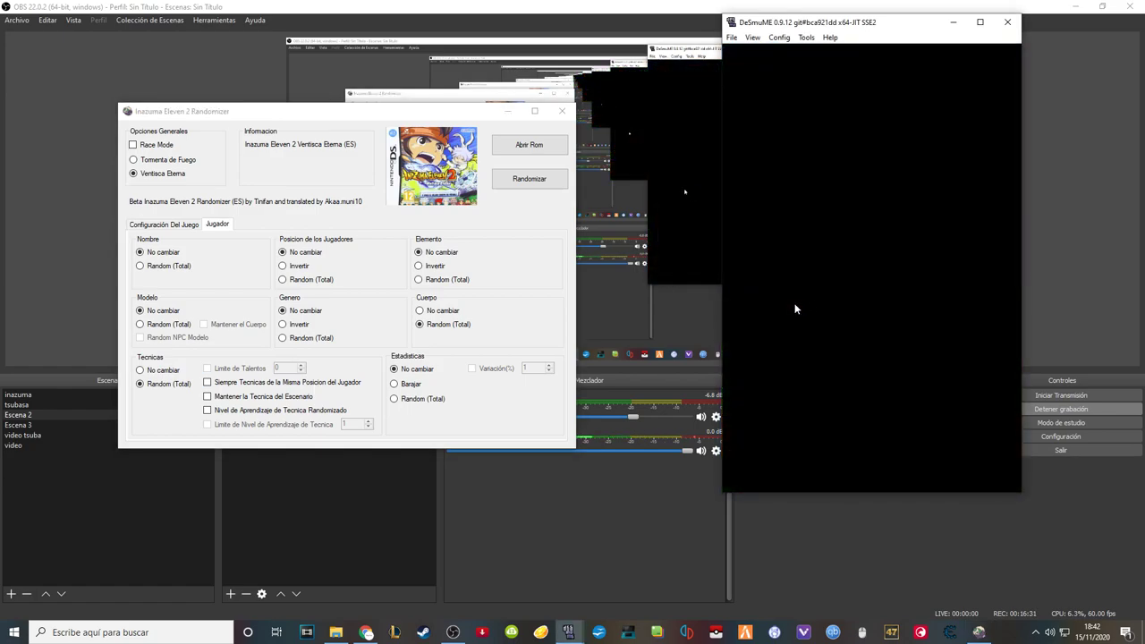
left_click(922, 277)
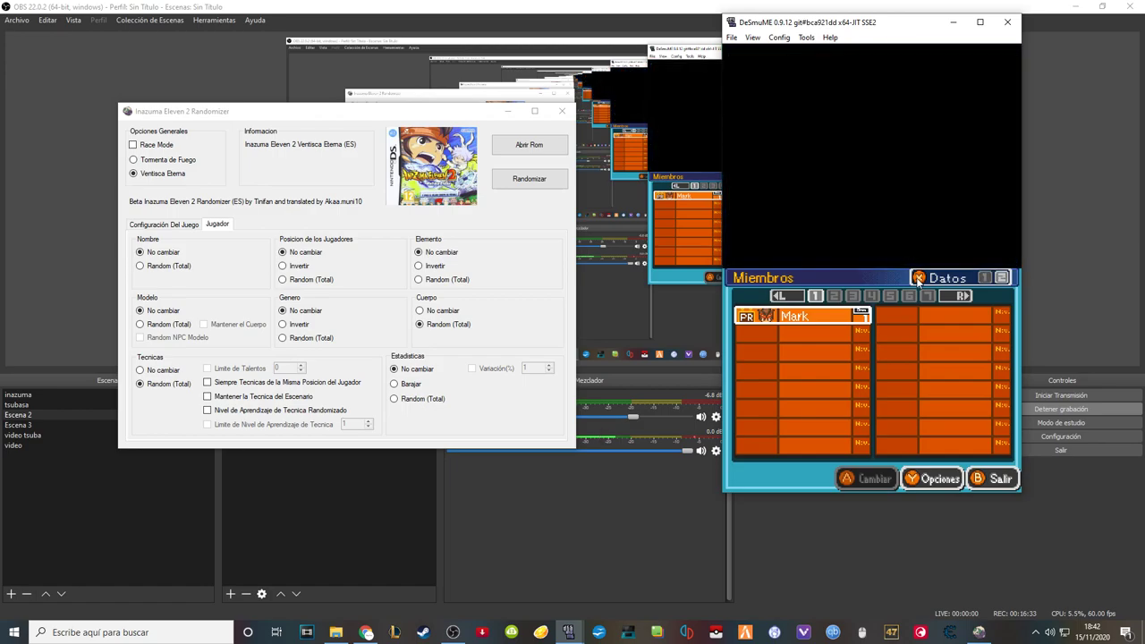
- Try Nivel de Aprendizaje de Tecnica Randomizado in the randomizer, disable it, and return Tecnicas to No cambiar
left_click(275, 414)
left_click(275, 414)
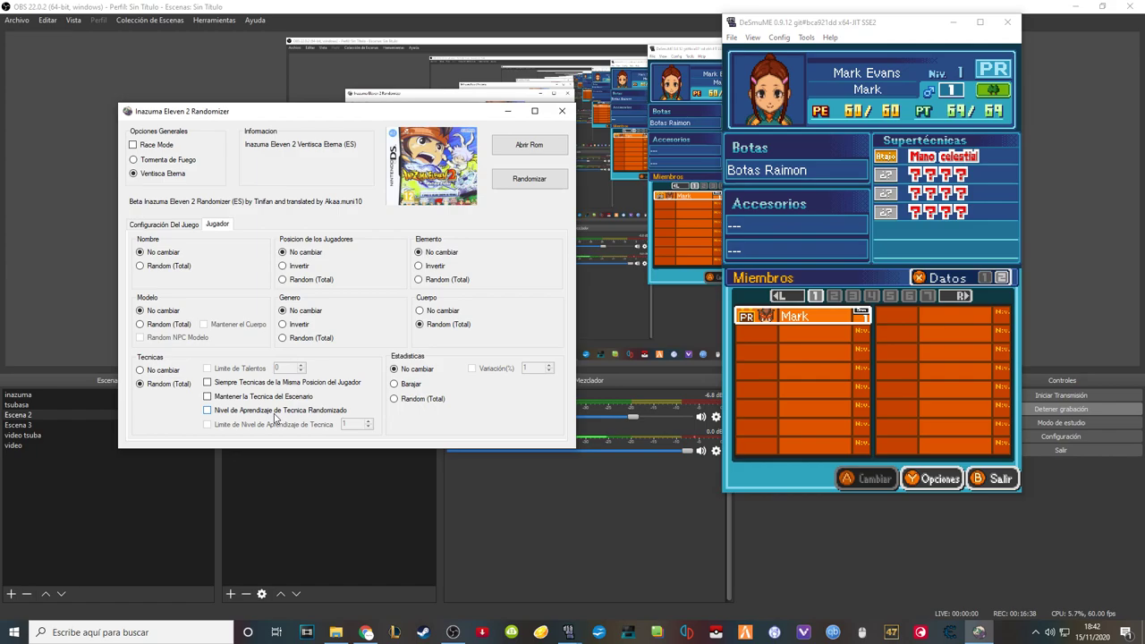
left_click(159, 371)
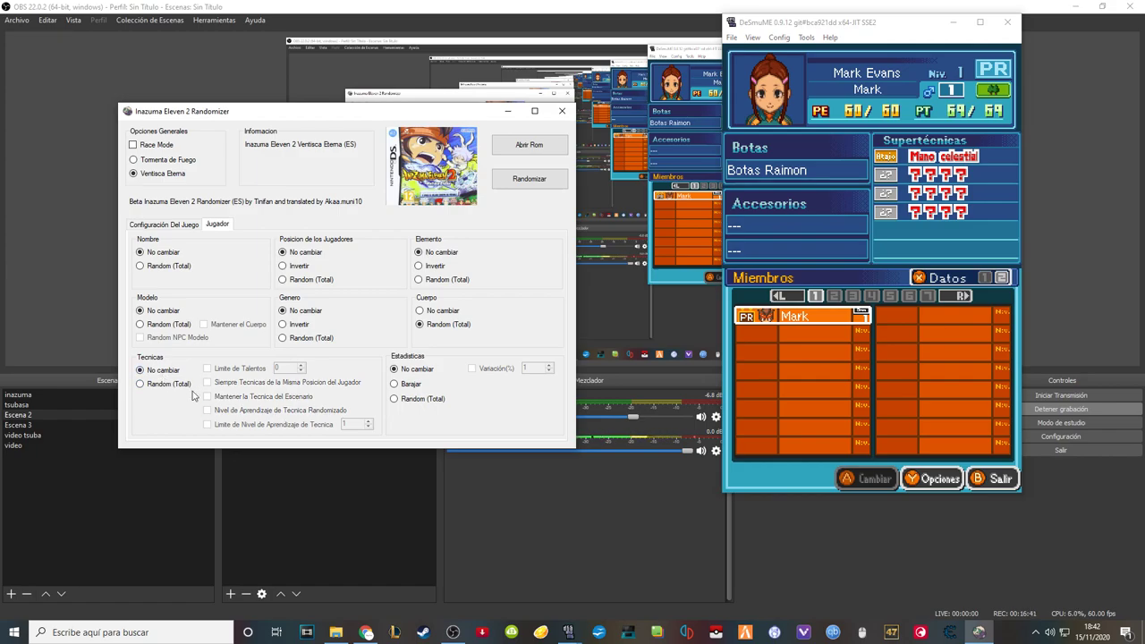
- Set Tecnicas to Random (Total) with Siempre Tecnicas de la Misma Posicion del Jugador and Mantener la Tecnica del Escenario enabled
left_click(179, 385)
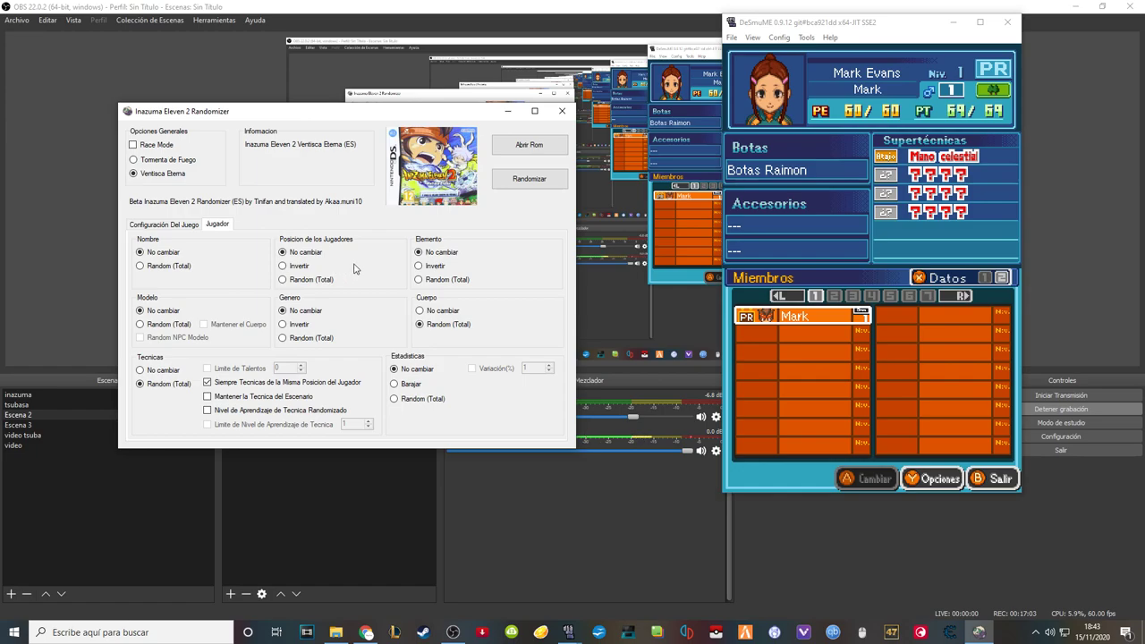
left_click(333, 383)
left_click(273, 402)
left_click(852, 333)
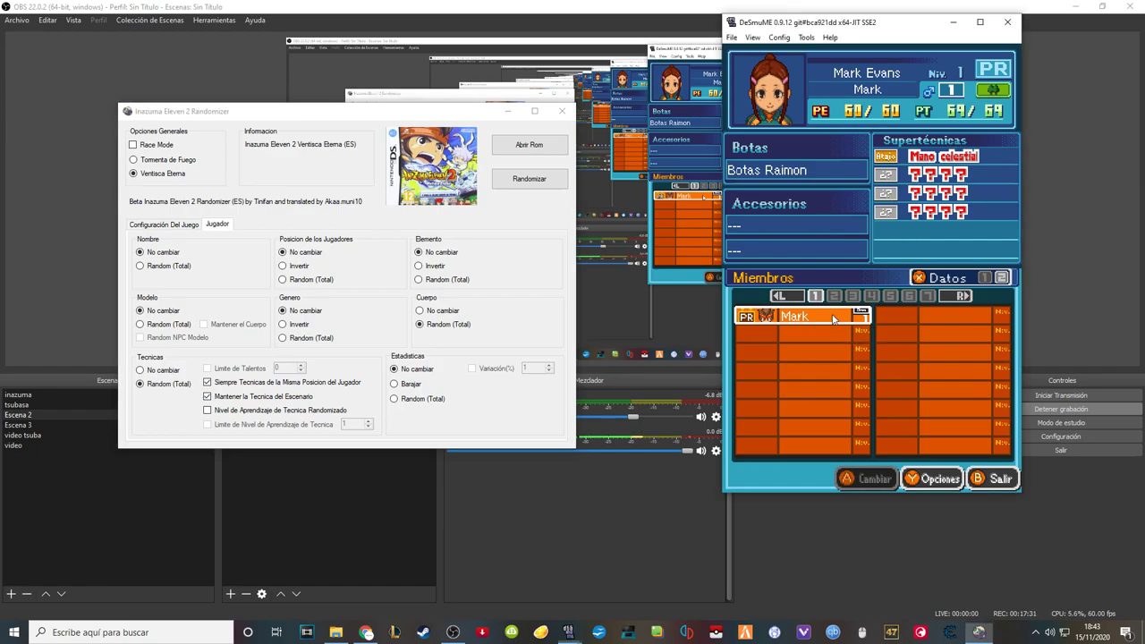
left_click(881, 277)
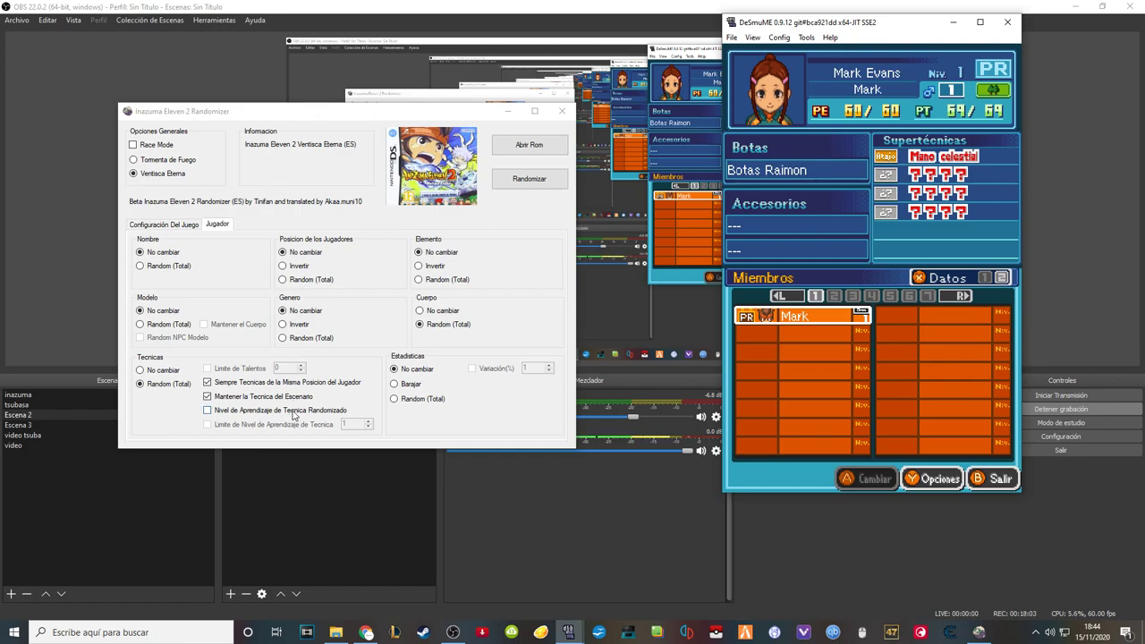
- Enable Nivel de Aprendizaje de Tecnica Randomizado and set Limite de Nivel de Aprendizaje de Tecnica to 50
left_click(293, 411)
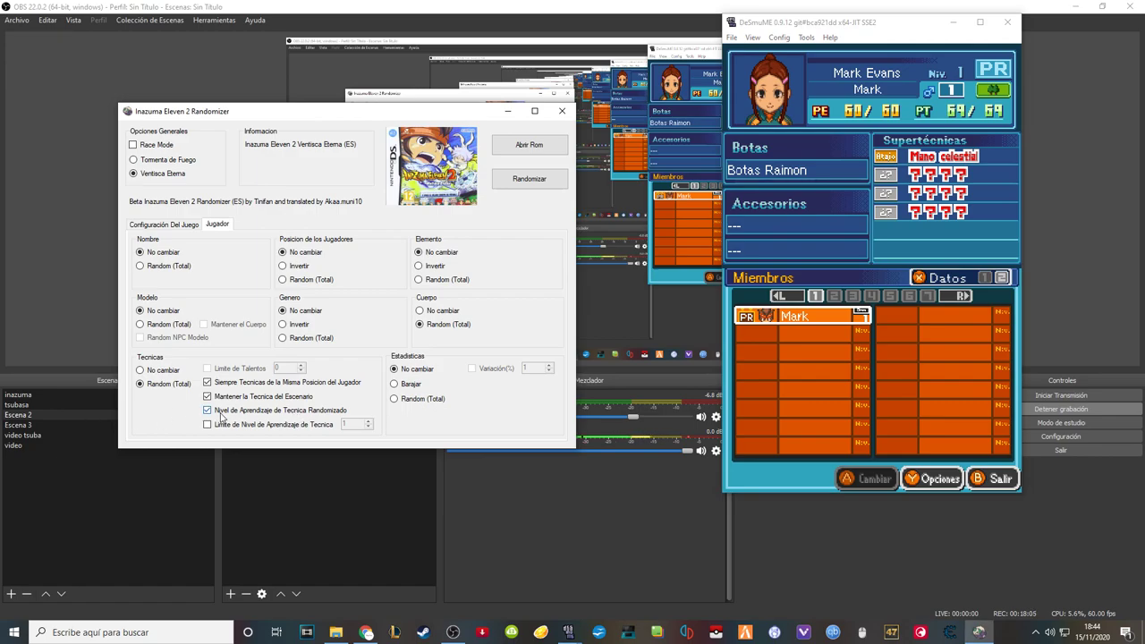
left_click(871, 276)
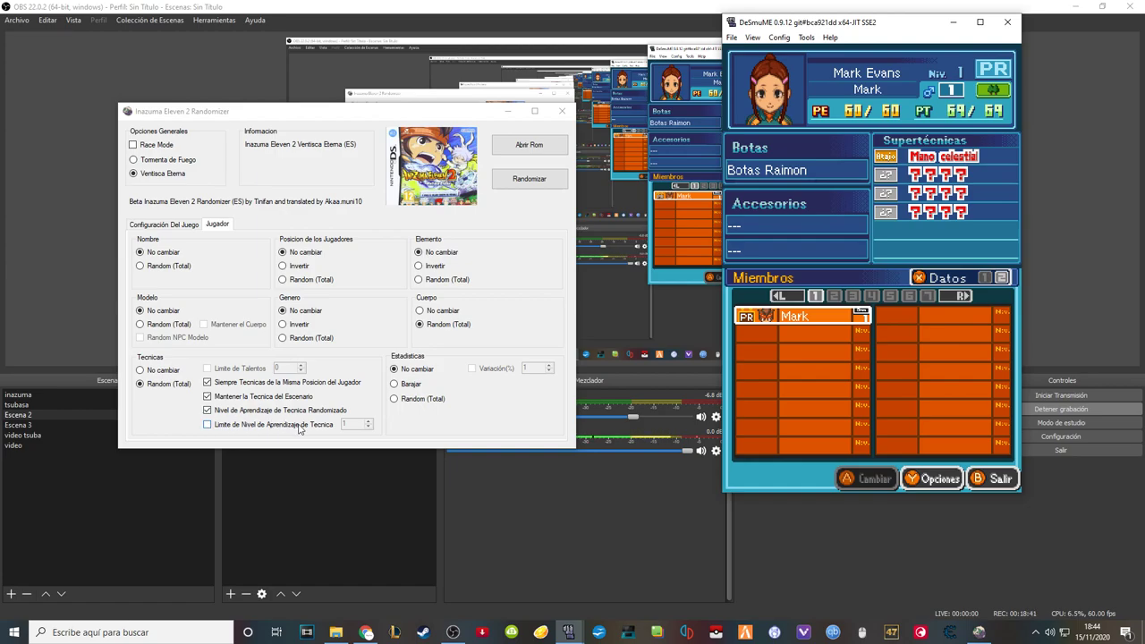
left_click(296, 431)
left_click(367, 421)
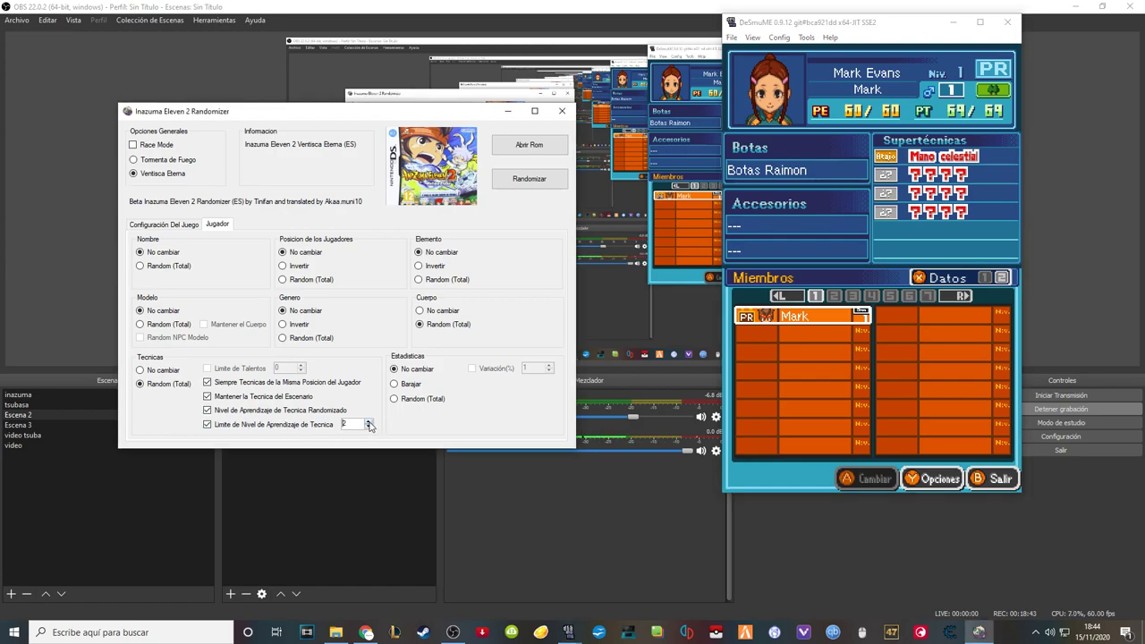
left_click(367, 427)
type("15")
double_click(346, 424)
type("1")
type("50")
key("BackSpace")
key("BackSpace")
- Disable the technique learning level limit and the randomized learning level, and return Tecnicas to No cambiar
left_click(207, 424)
left_click(208, 411)
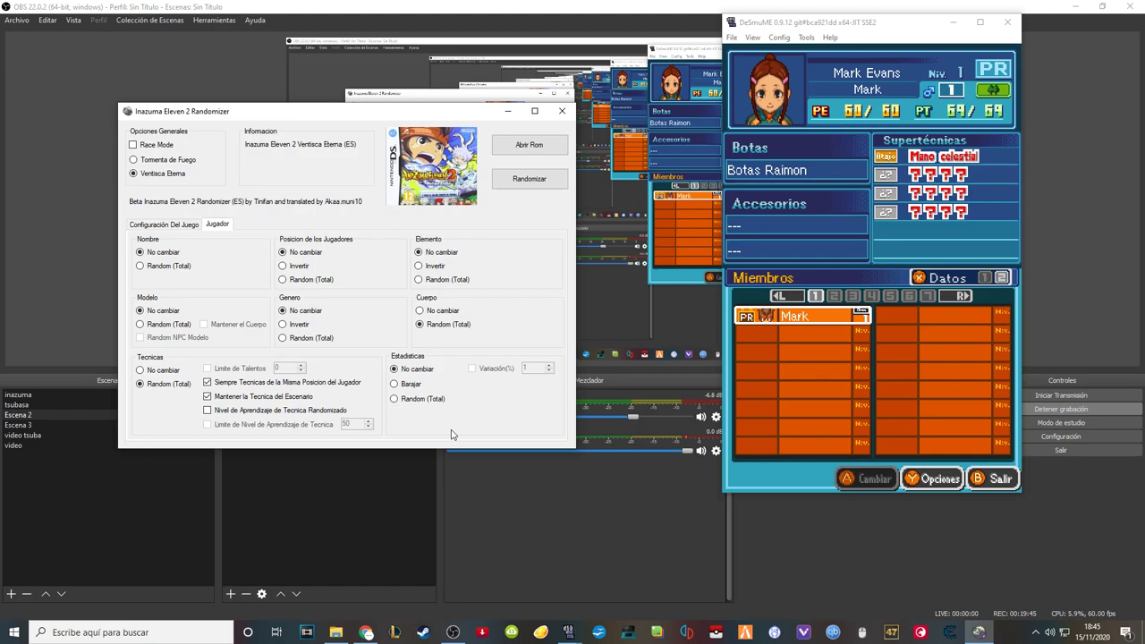
left_click(153, 369)
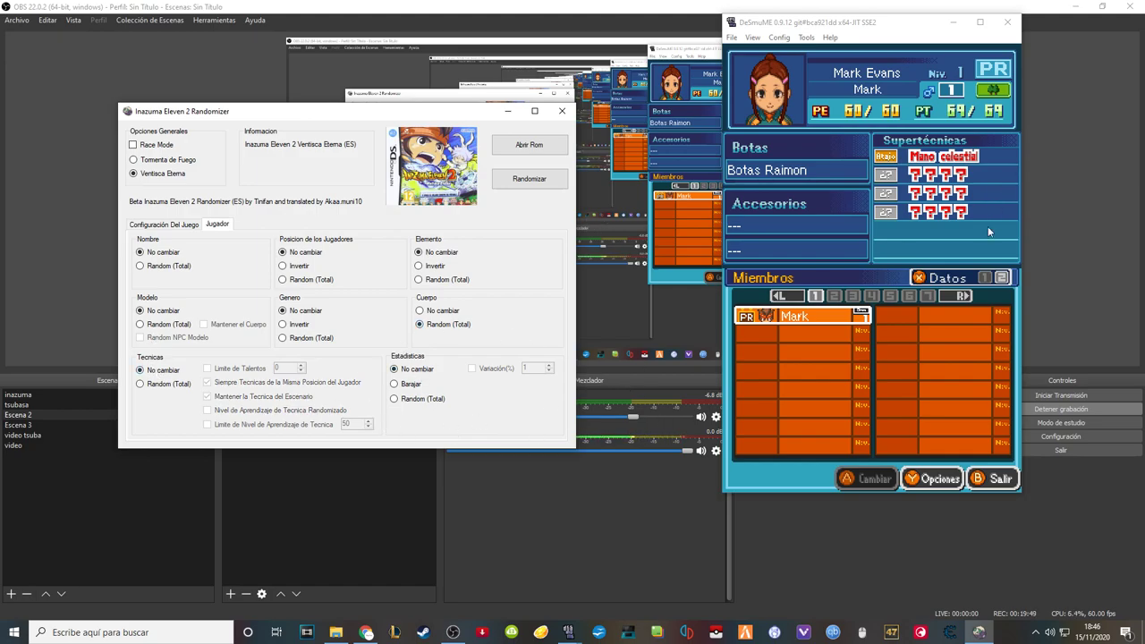
- Display the player's stats page in DeSmuME, then try Barajar for Estadisticas in the randomizer and set it to Random (Total)
left_click(917, 278)
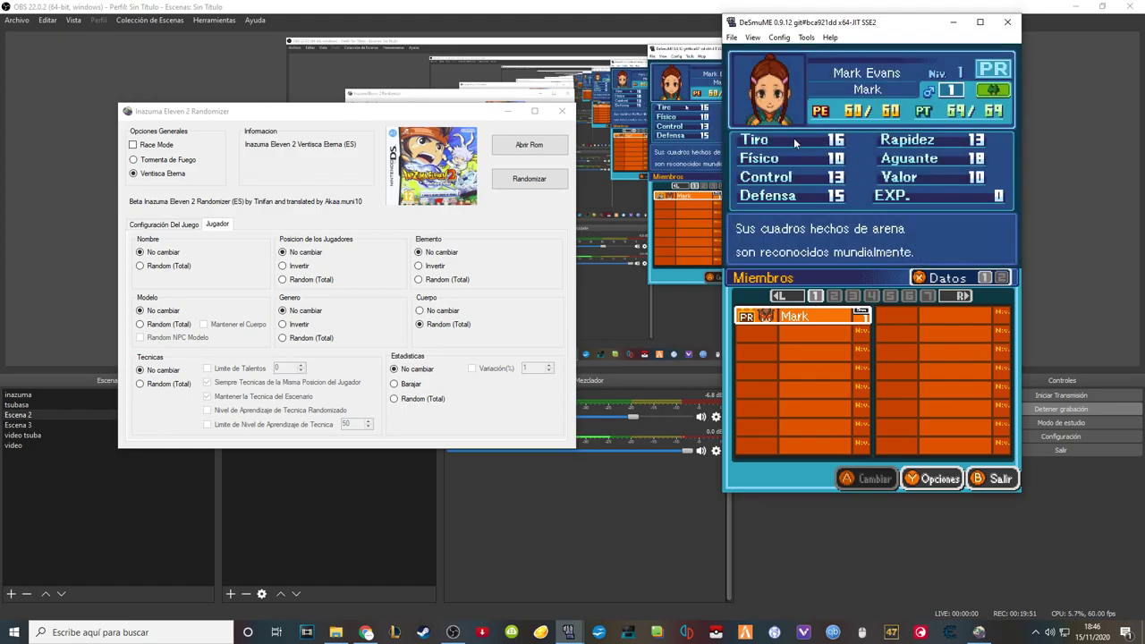
left_click(414, 370)
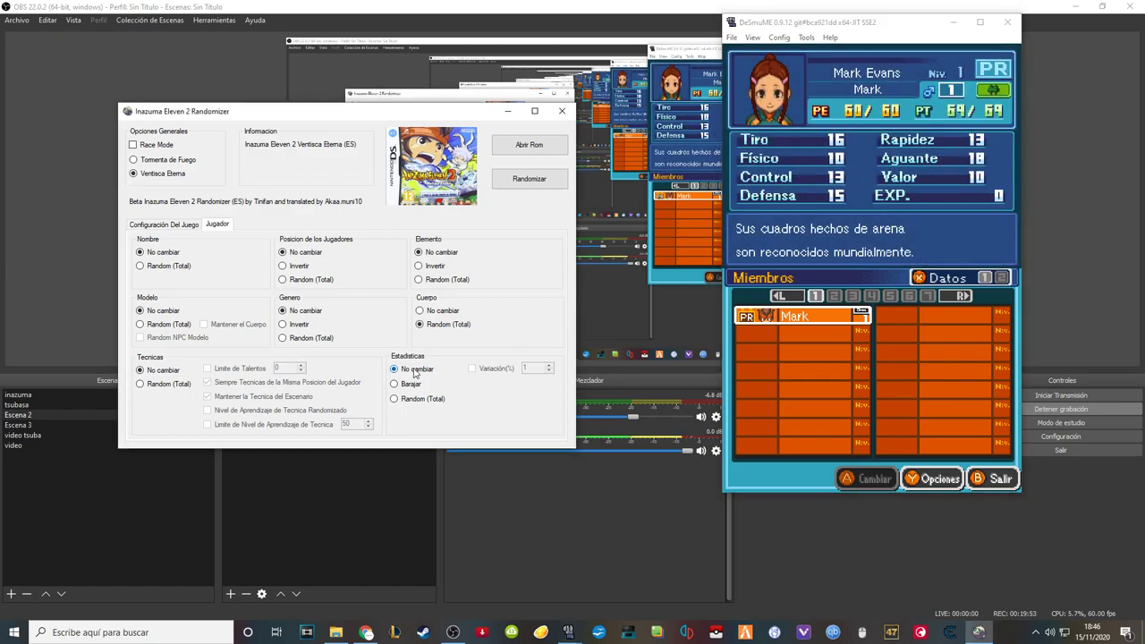
left_click(413, 383)
left_click(424, 401)
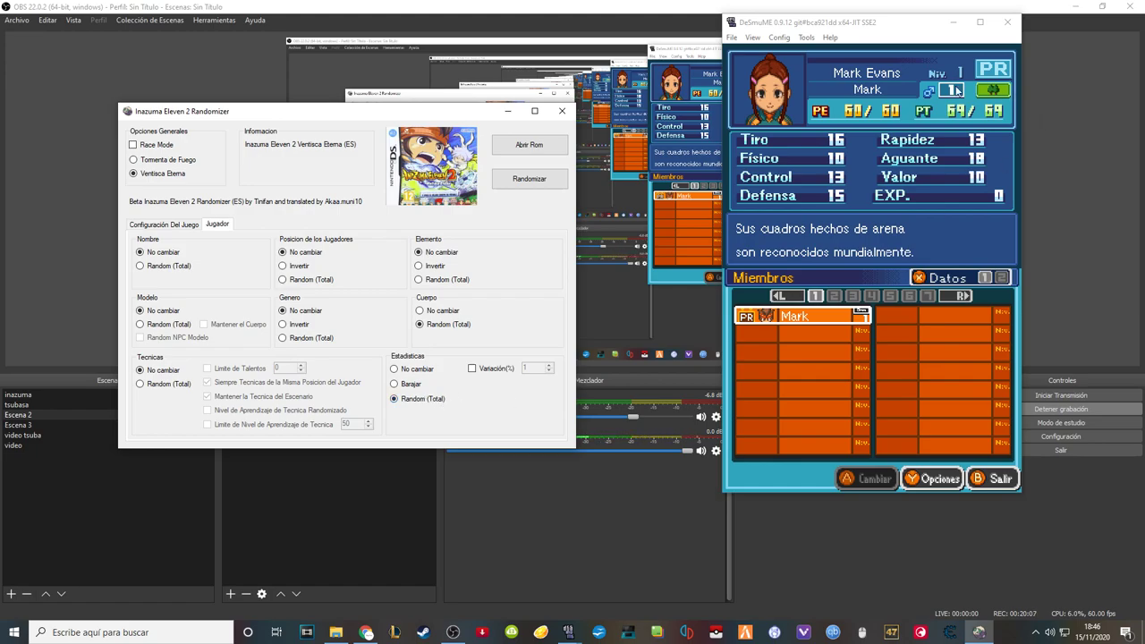
- Try Variación(%) for Estadisticas, disable it again, and flip through the player's data pages in DeSmuME
left_click(493, 370)
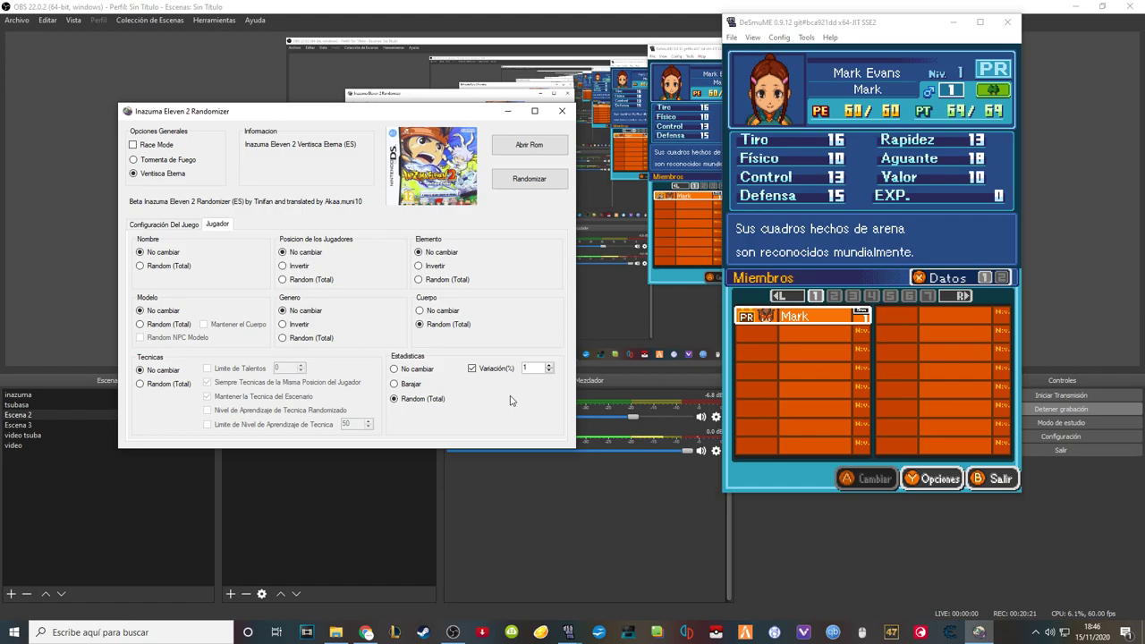
left_click(494, 370)
left_click(941, 232)
key("s")
key("s")
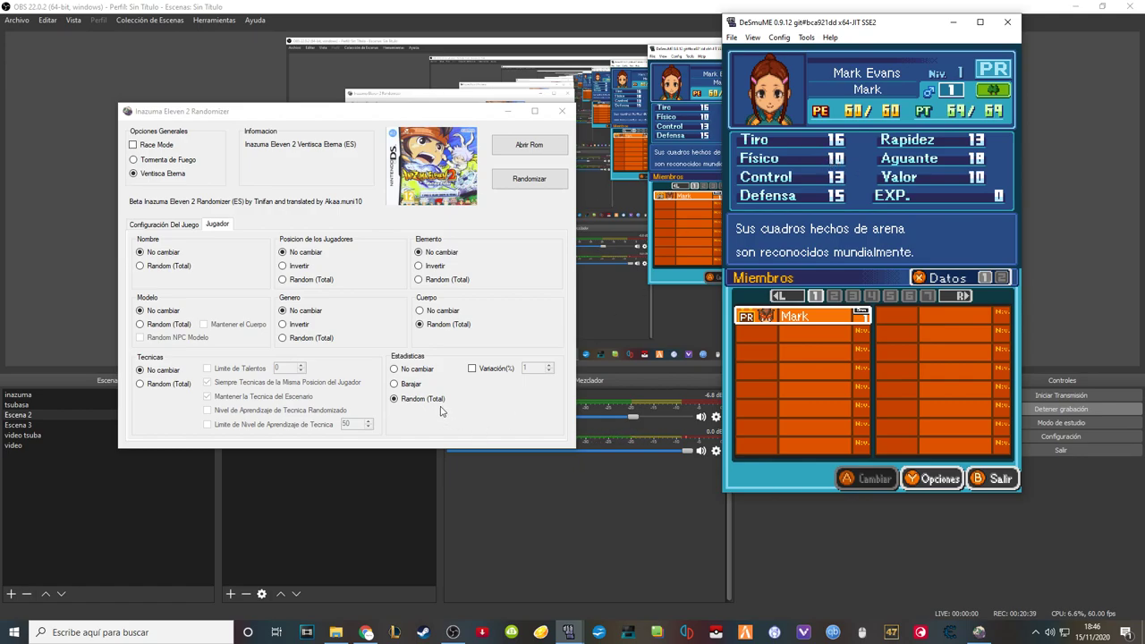
- Enable Variación(%) for the randomized Estadisticas and set it to 50
left_click(493, 370)
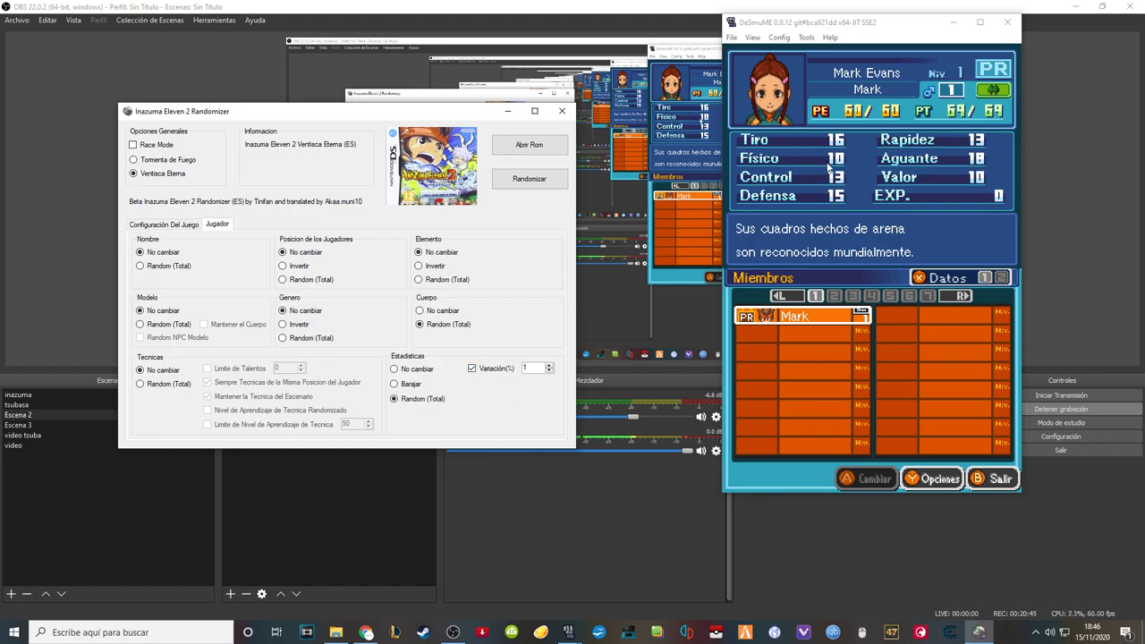
double_click(533, 368)
type("50")
left_click_drag(541, 368, 517, 370)
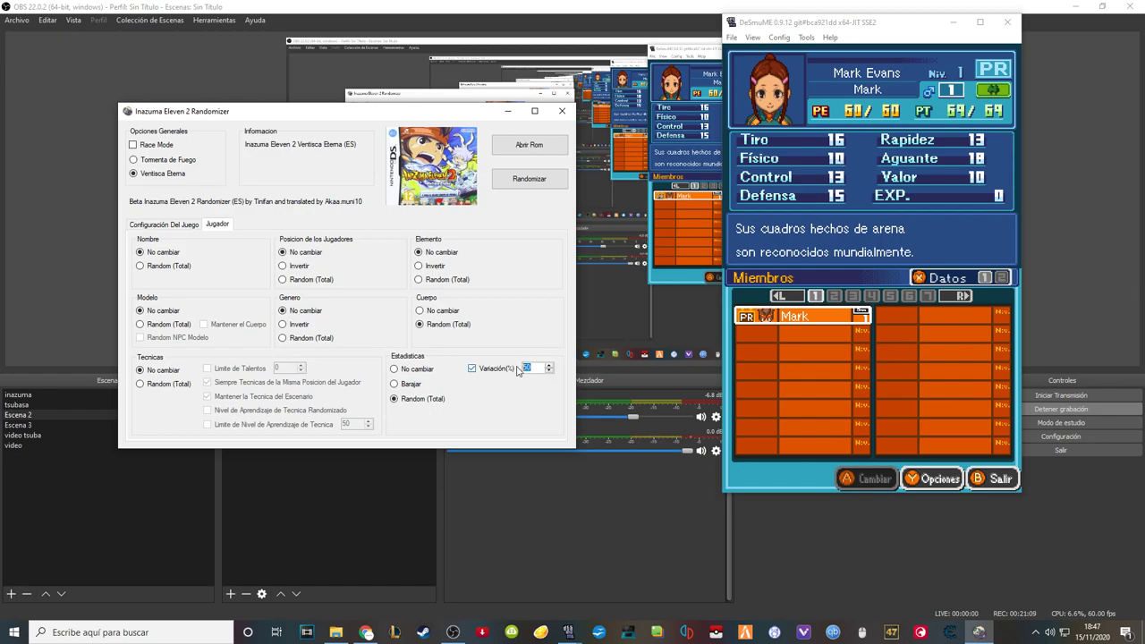
- Try a Variación(%) of 100 for Estadisticas and Random (Total) for Tecnicas, returning Tecnicas to No cambiar
type("41")
key("BackSpace")
key("BackSpace")
left_click(165, 383)
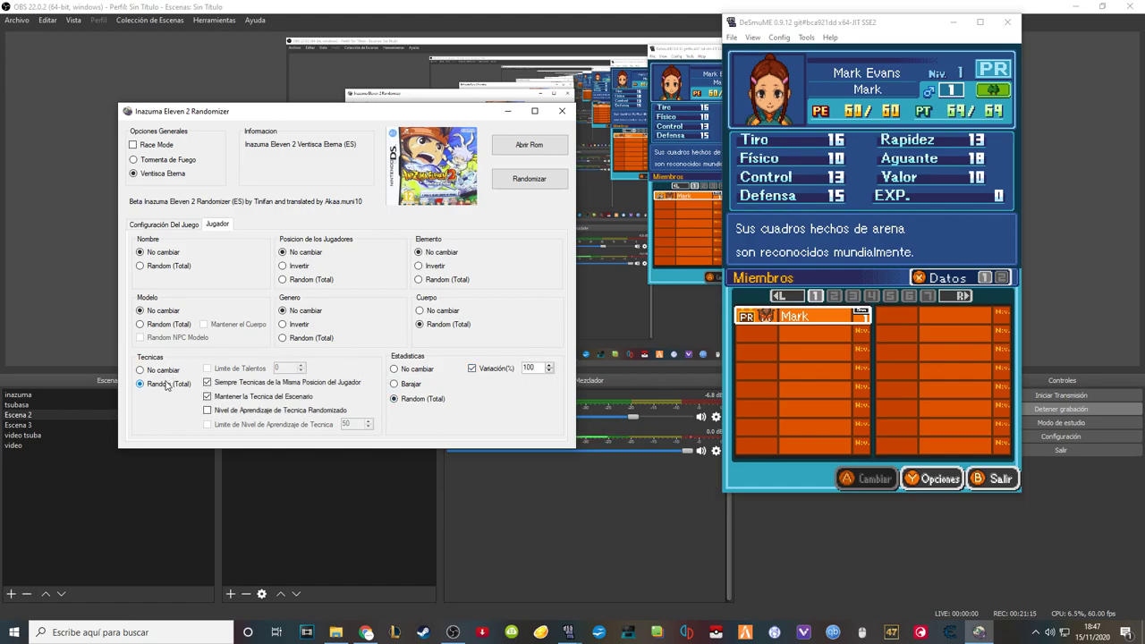
left_click(166, 370)
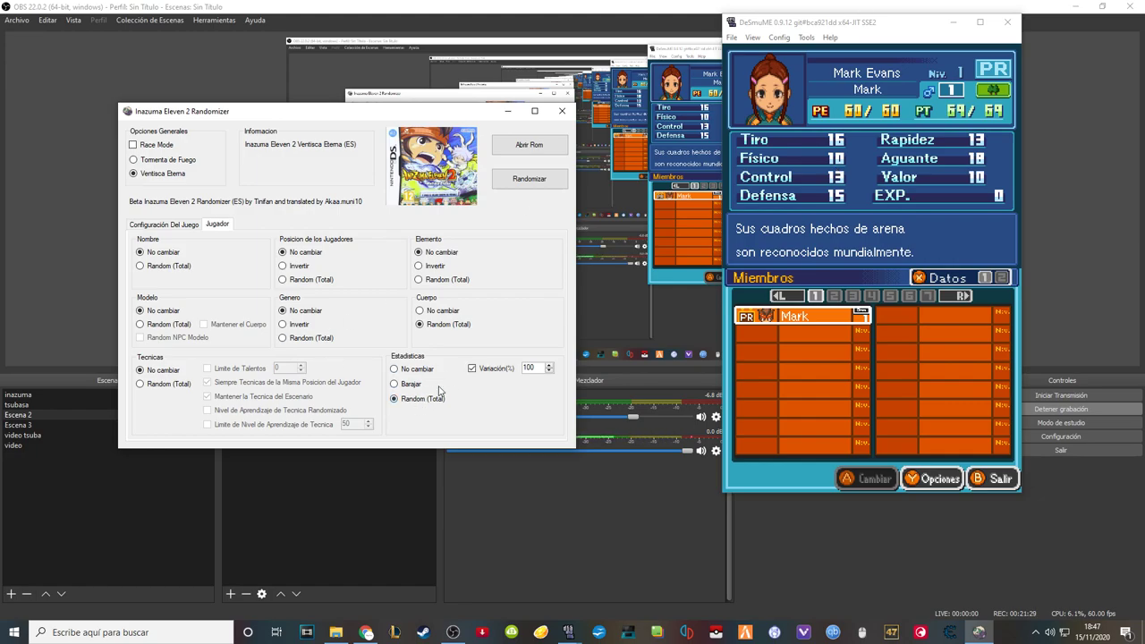
- Disable Variación(%), return Estadisticas to No cambiar, and display the game configuration options
left_click(472, 368)
left_click(405, 370)
left_click(191, 224)
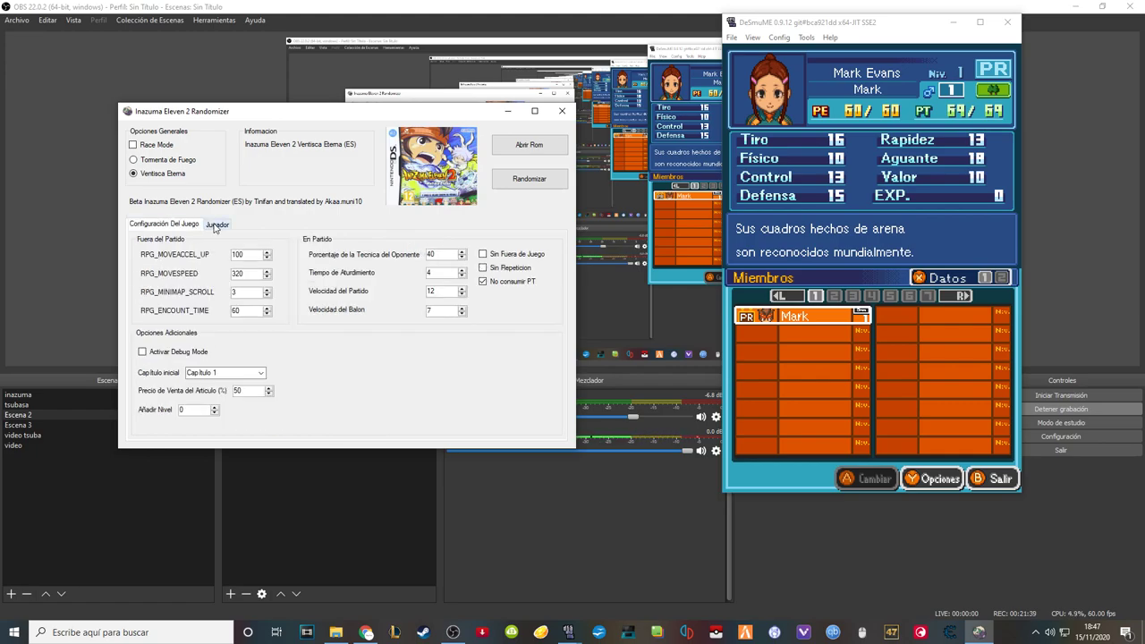
- In the player options, set Posicion de los Jugadores, Elemento and Modelo to Random (Total), and Cuerpo to No cambiar
left_click(216, 225)
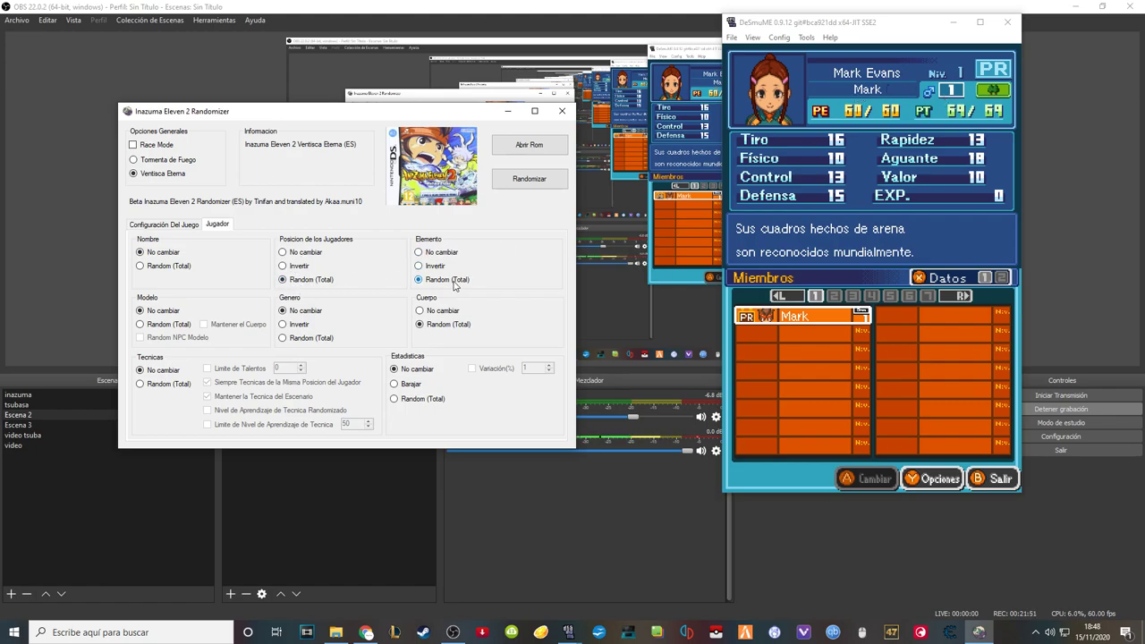
left_click(164, 327)
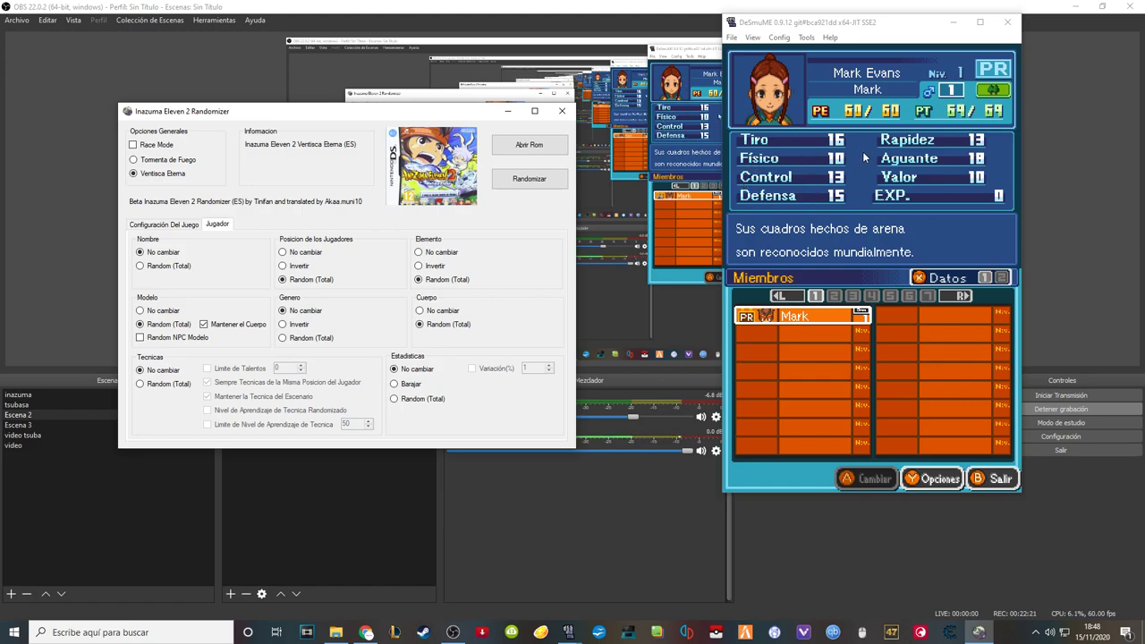
left_click(452, 311)
- Try Random NPC Modelo in the randomizer, and revisit the player page in DeSmuME before returning to the game map
left_click(1000, 478)
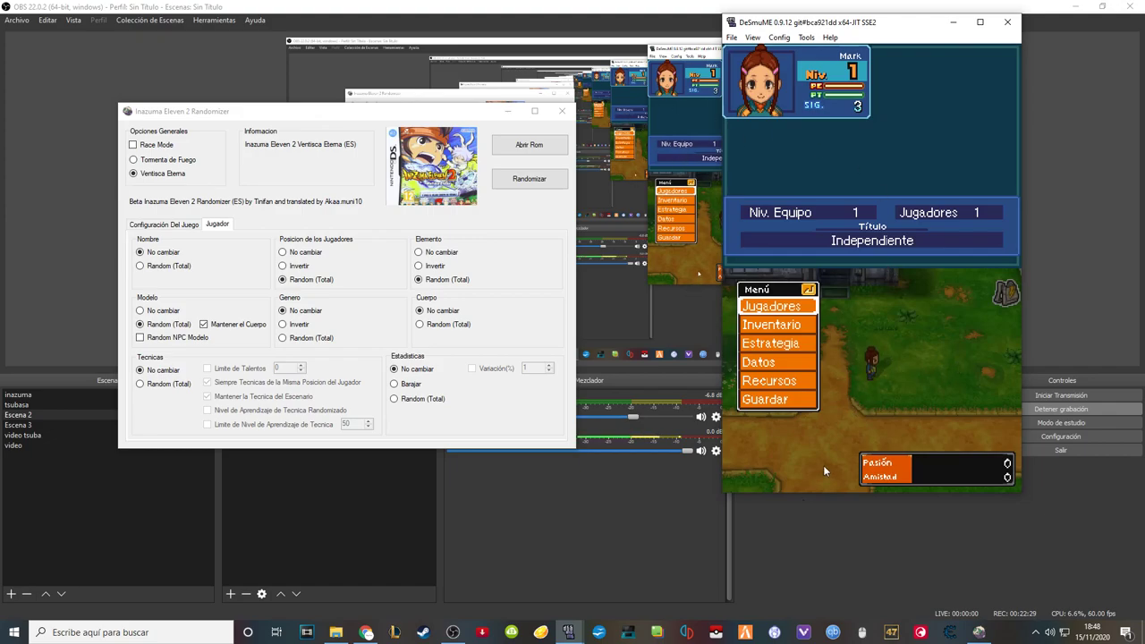
left_click(199, 338)
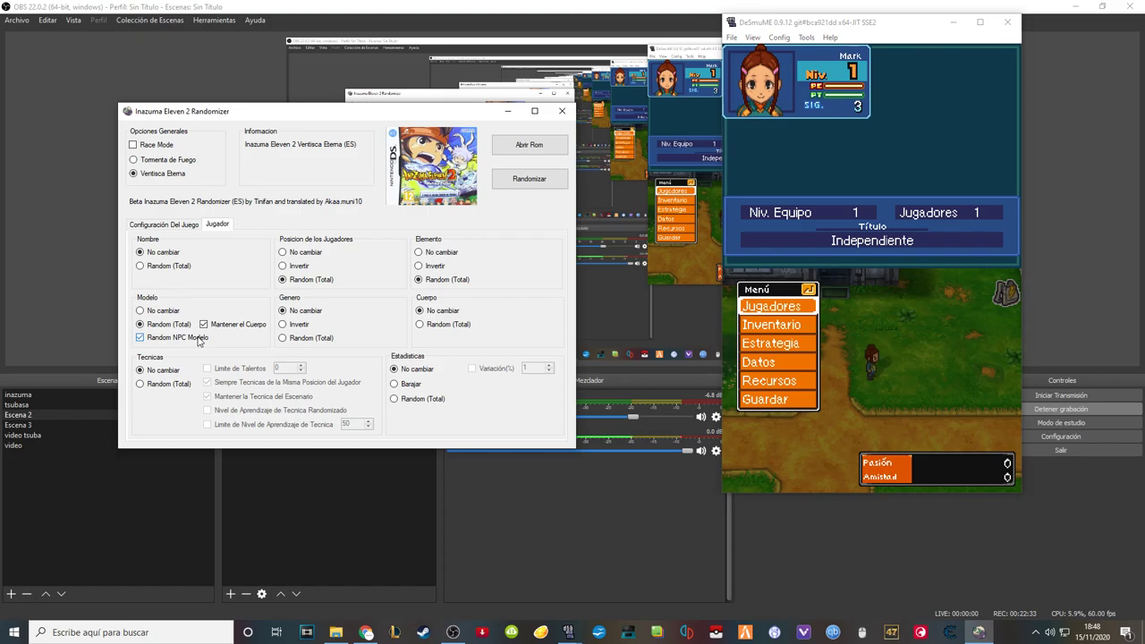
key("alt+Tab")
key("x")
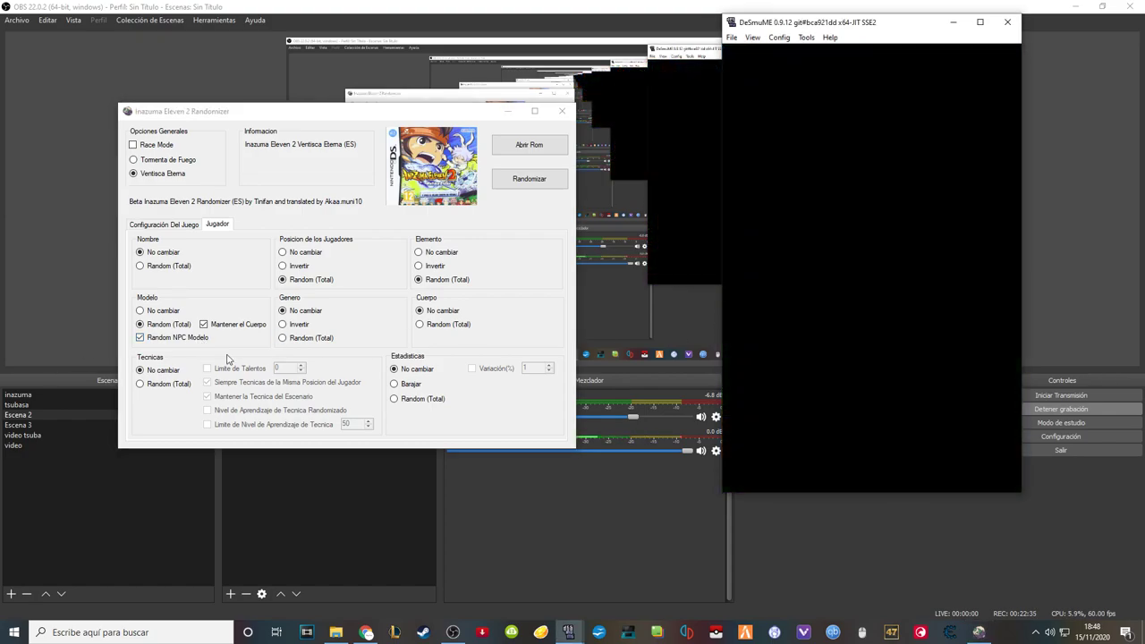
left_click(237, 362)
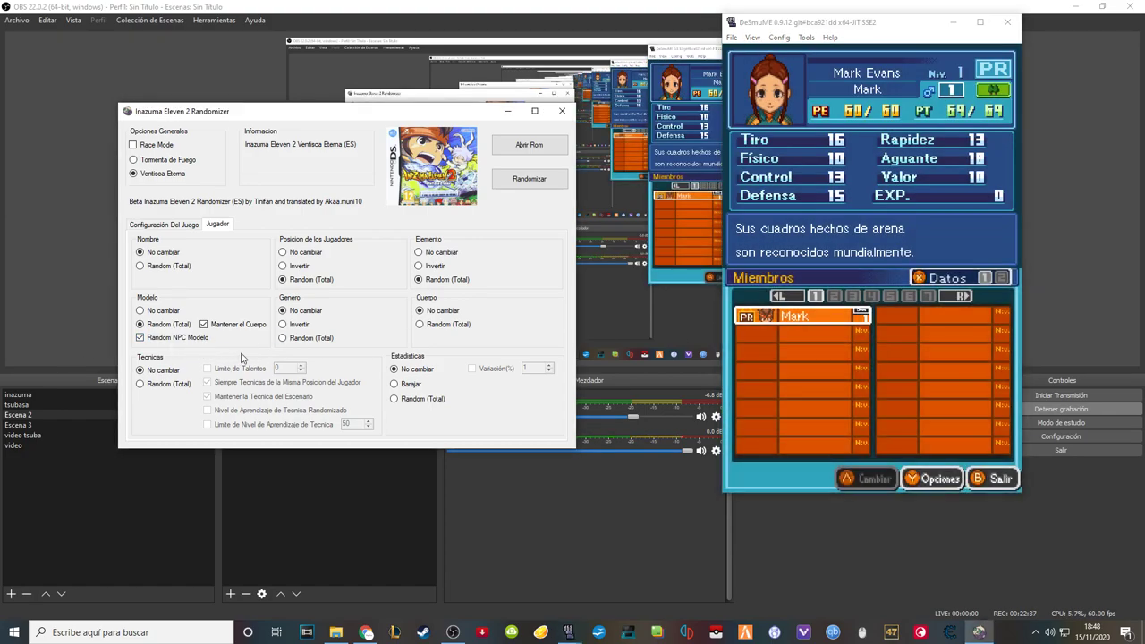
left_click(204, 324)
left_click(1003, 481)
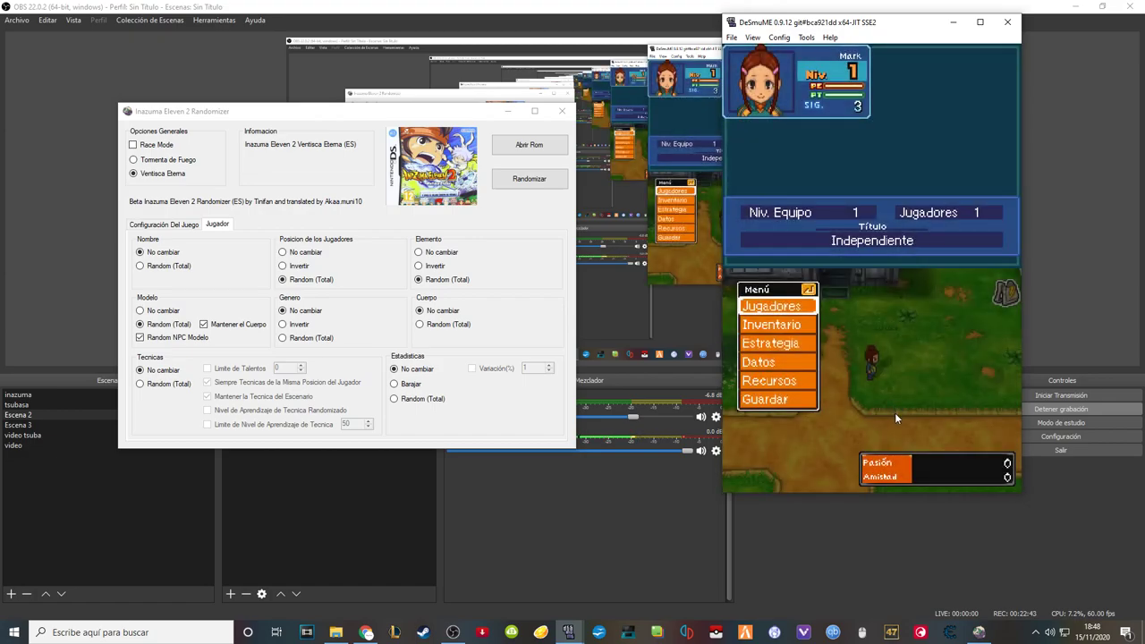
left_click(894, 412)
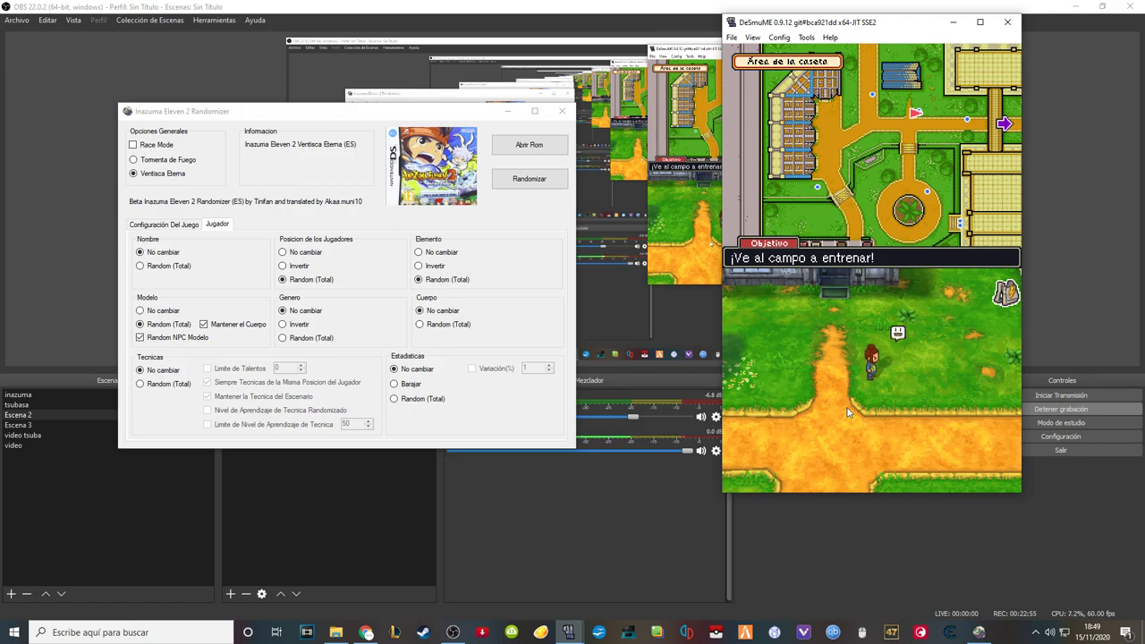
- Disable Random NPC Modelo and Mantener el Cuerpo, set Genero, Tecnicas and Estadisticas to Random (Total), and review the game configuration
left_click(201, 338)
left_click(224, 323)
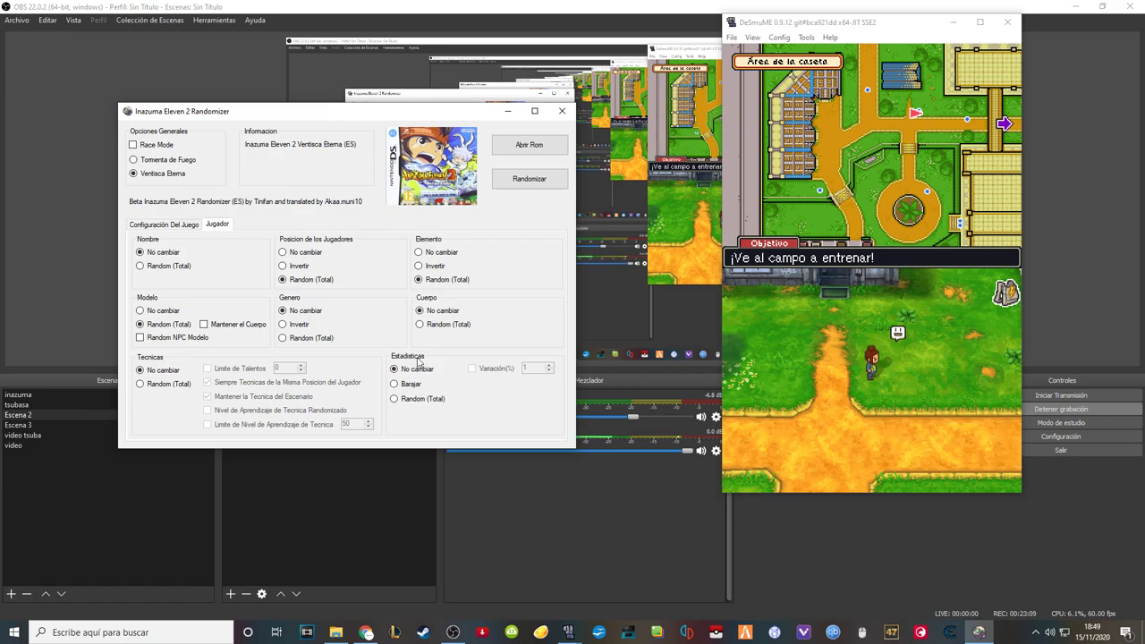
left_click(323, 340)
left_click(176, 384)
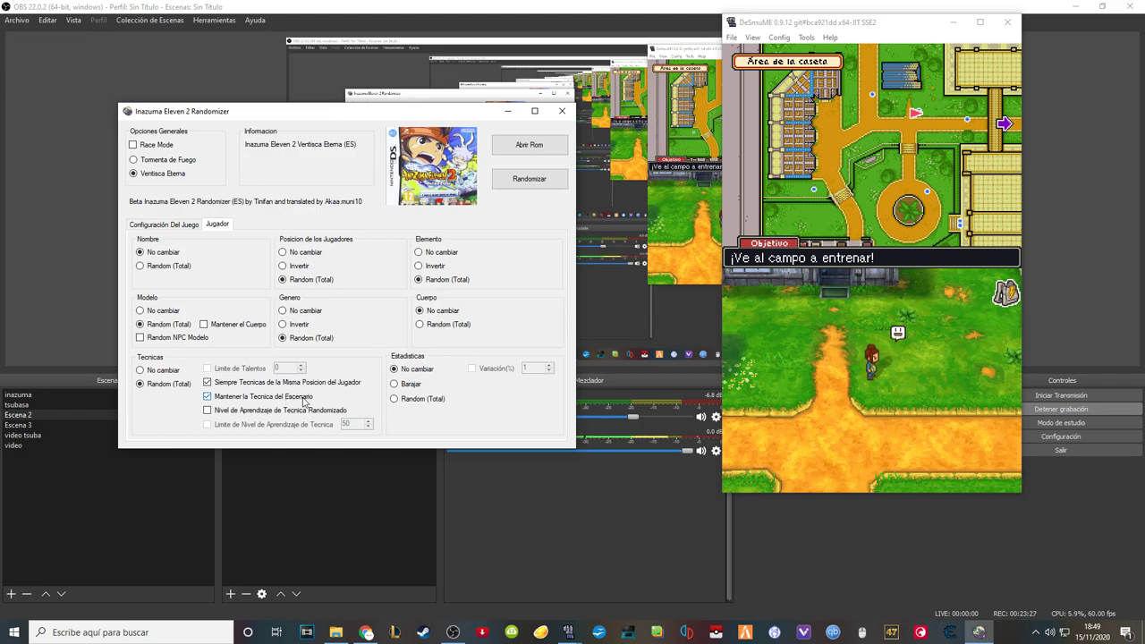
left_click(394, 399)
left_click(181, 225)
left_click(227, 226)
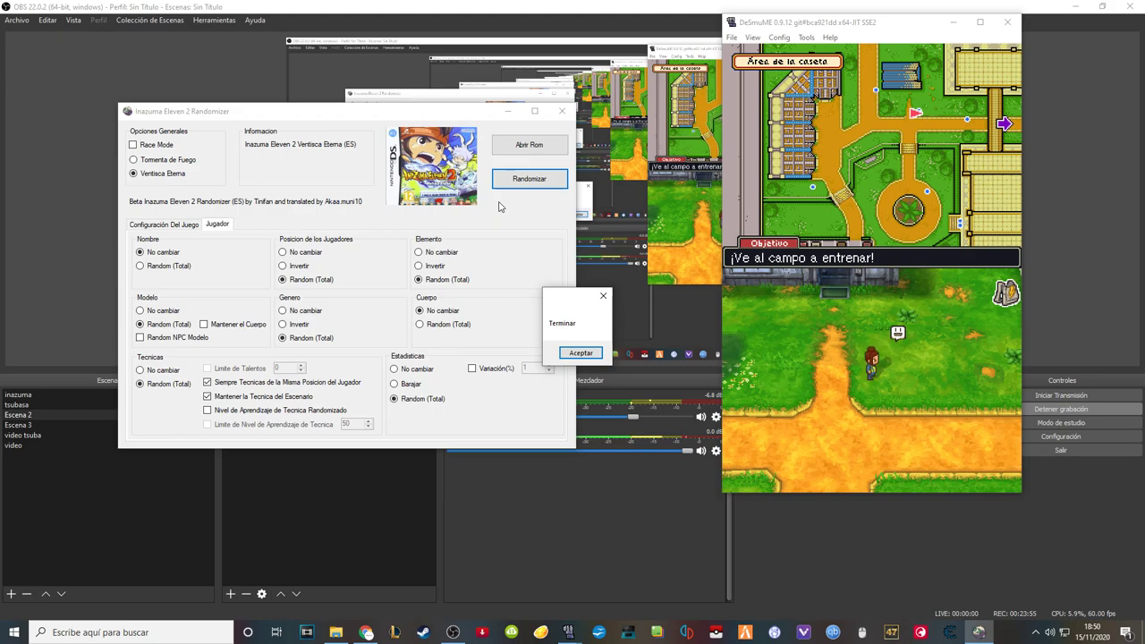
- Randomize the game with the chosen options and save the new ROM in the Inazuma folder as "ie2 video"
left_click(580, 353)
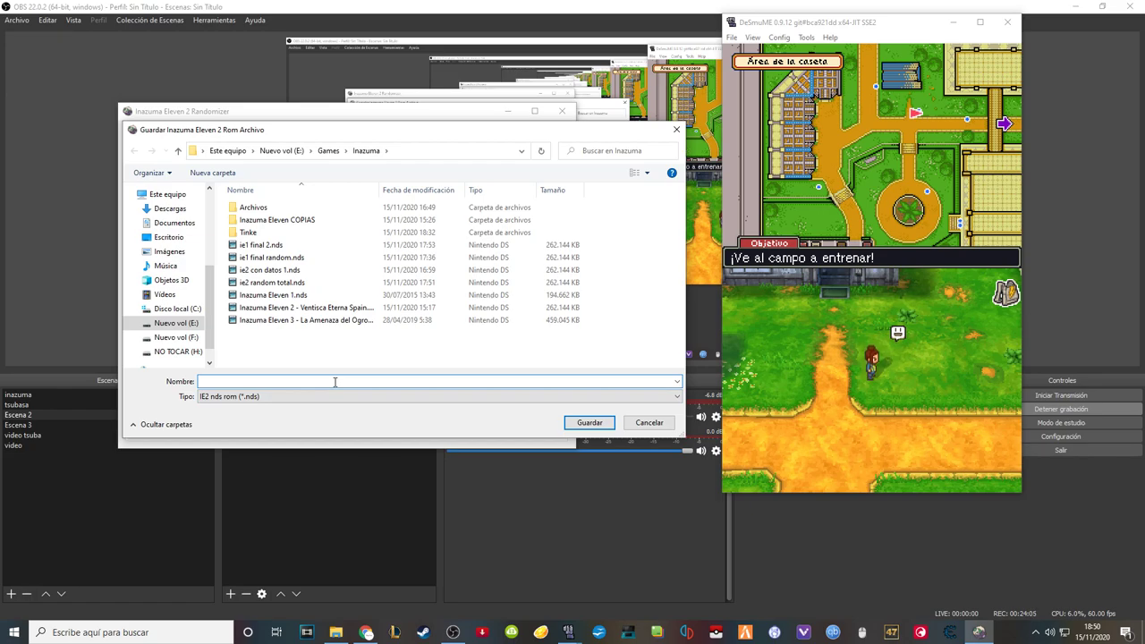
left_click(228, 381)
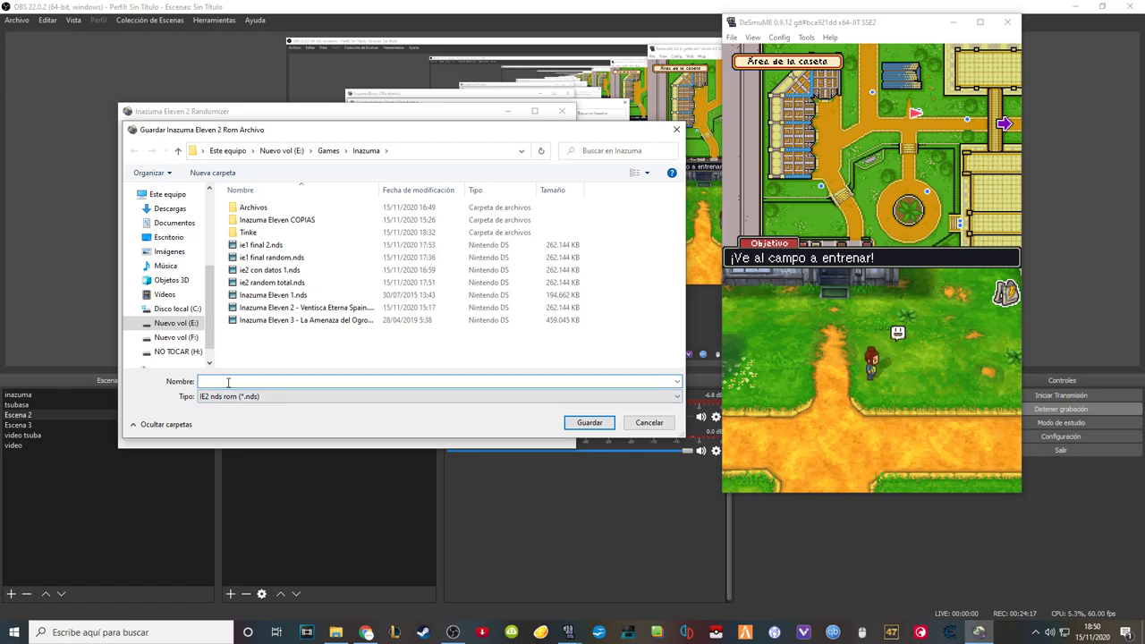
type("ie2")
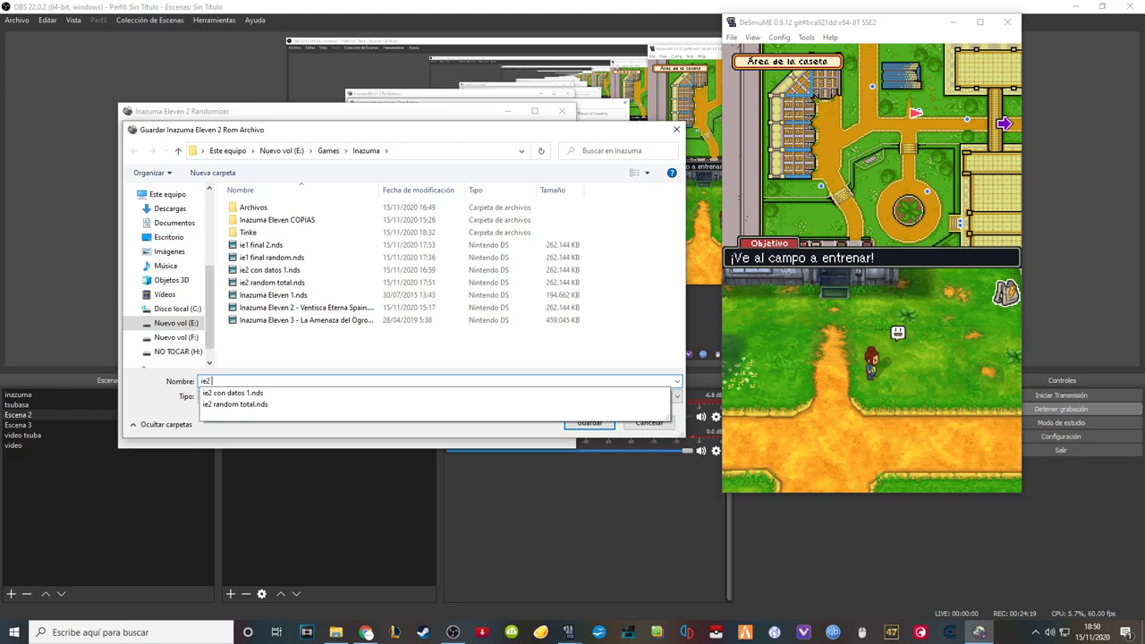
type(" fide")
key("BackSpace")
type("video")
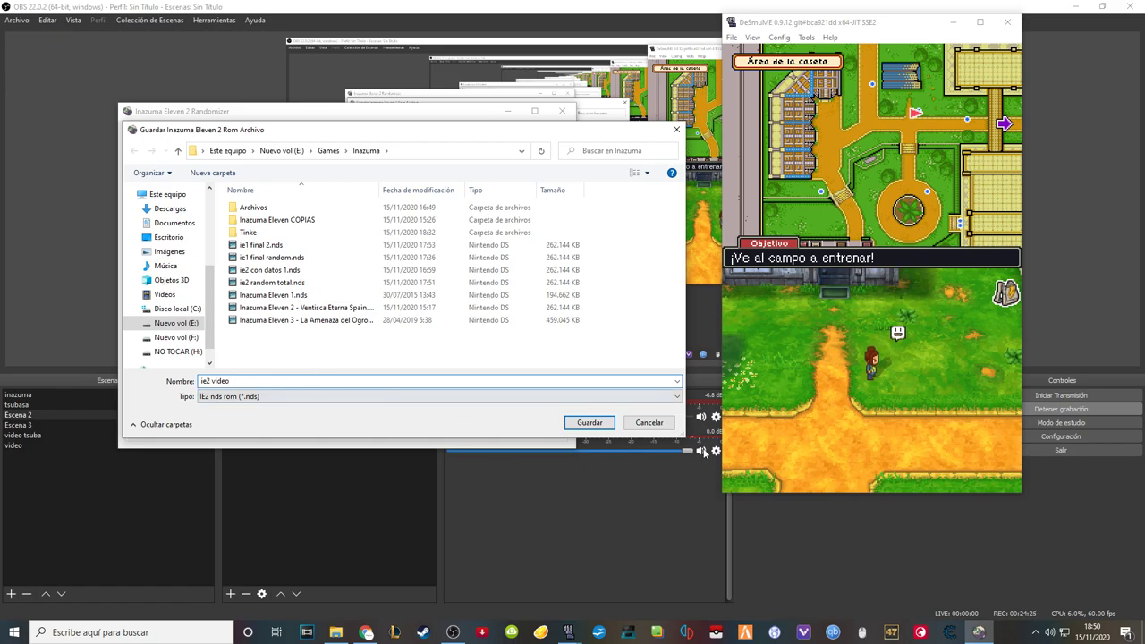
left_click(596, 425)
left_click(590, 358)
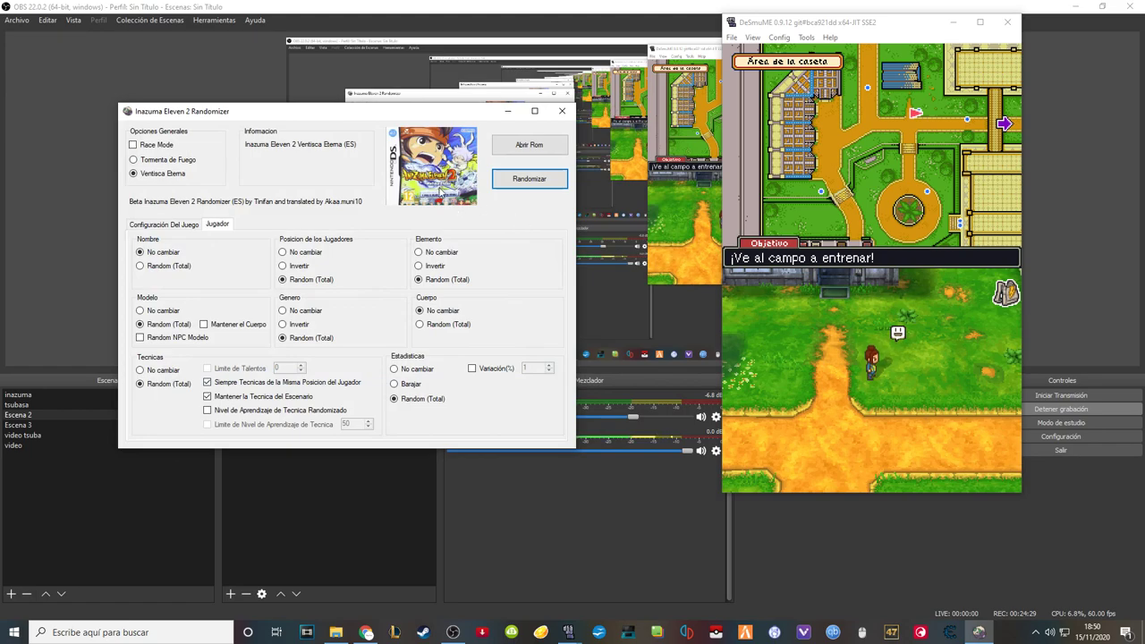
- Close the randomizer and DeSmuME, and launch Tinke.exe from the Tinke folder inside Inazuma
left_click(561, 111)
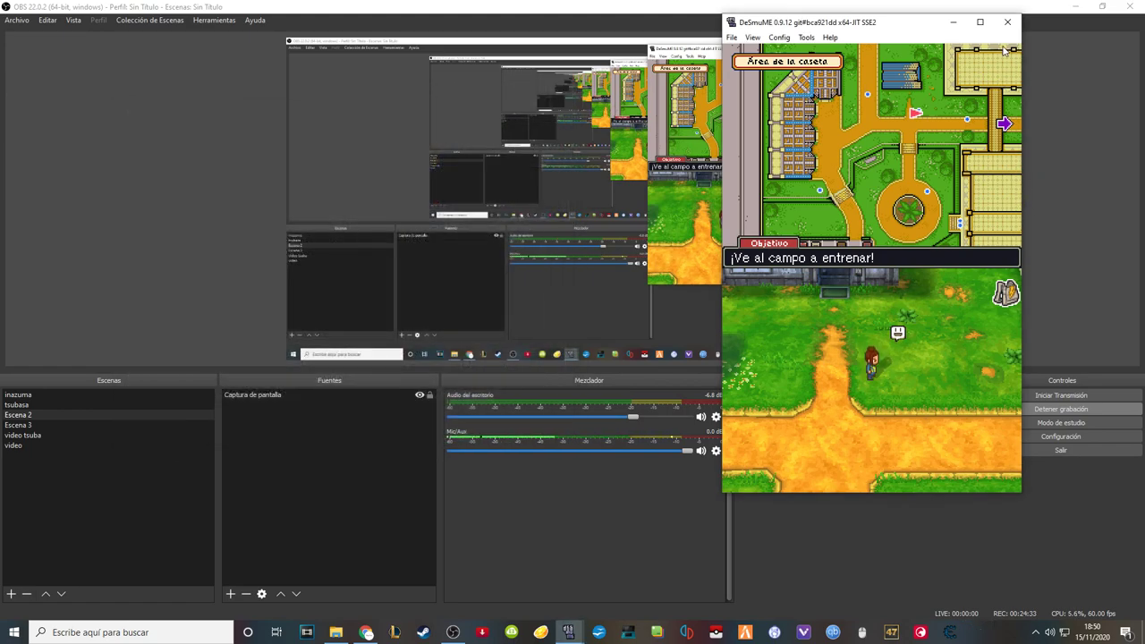
left_click(1008, 22)
left_click(335, 632)
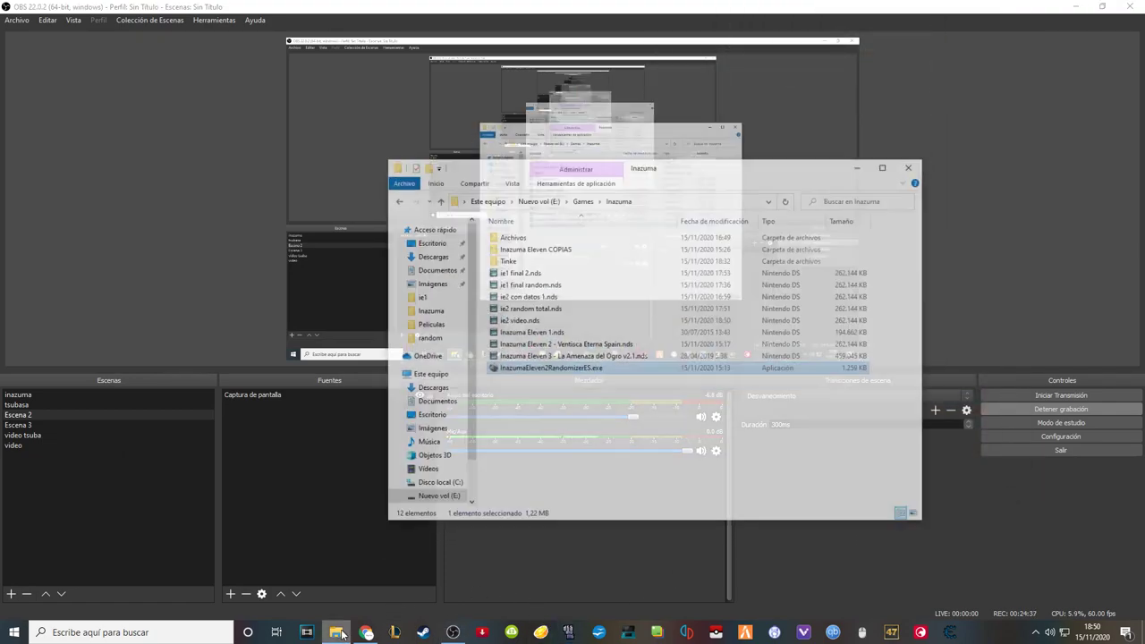
left_click(543, 236)
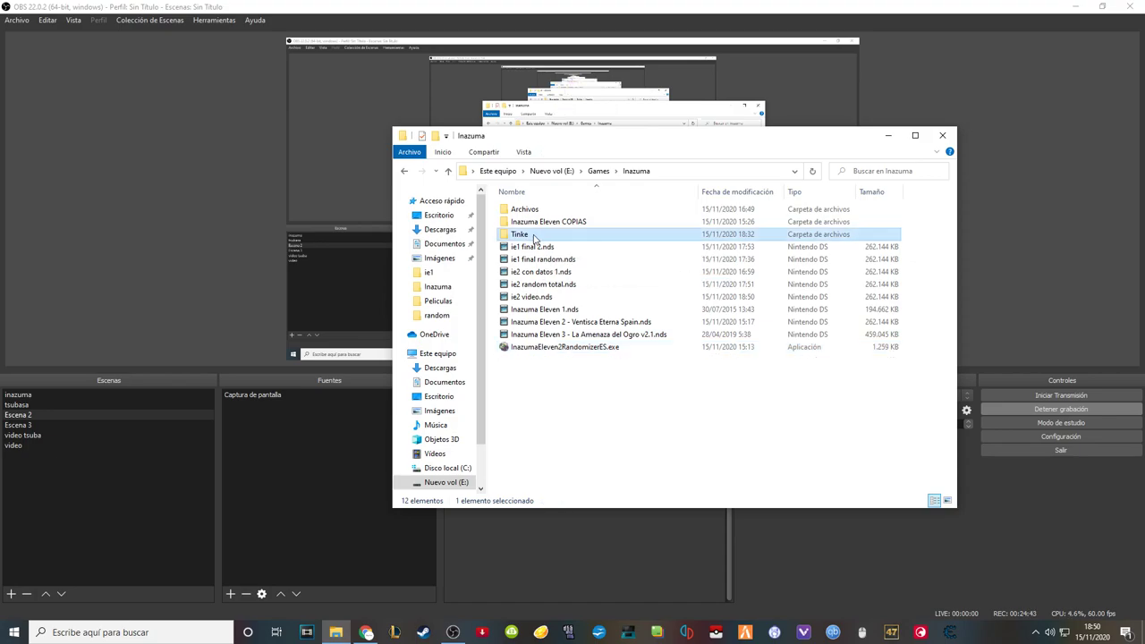
double_click(541, 236)
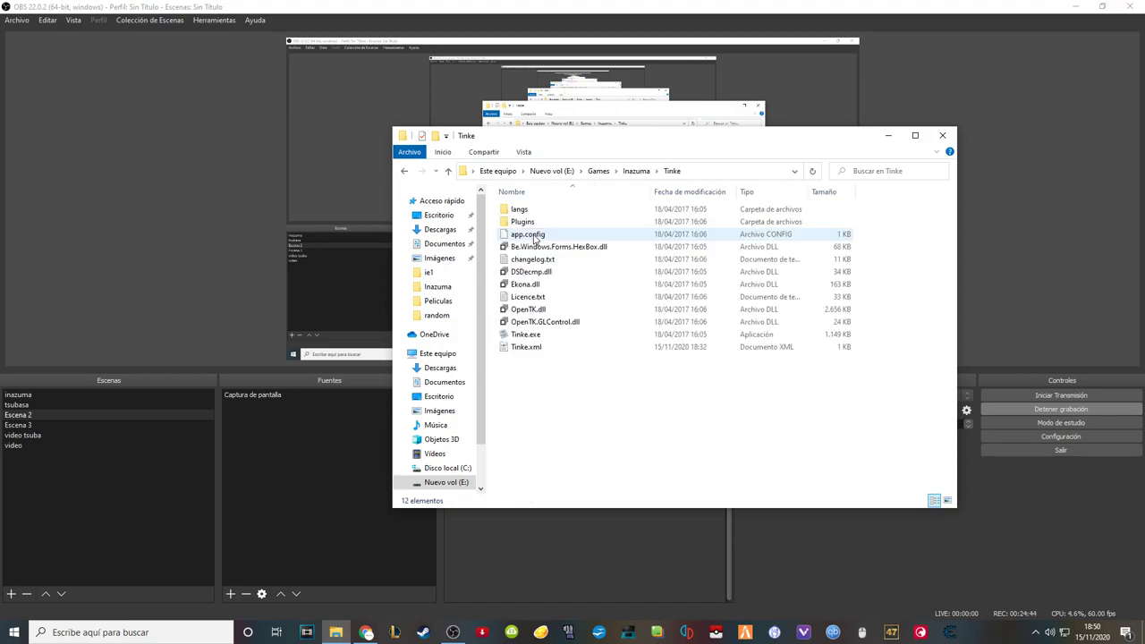
double_click(552, 337)
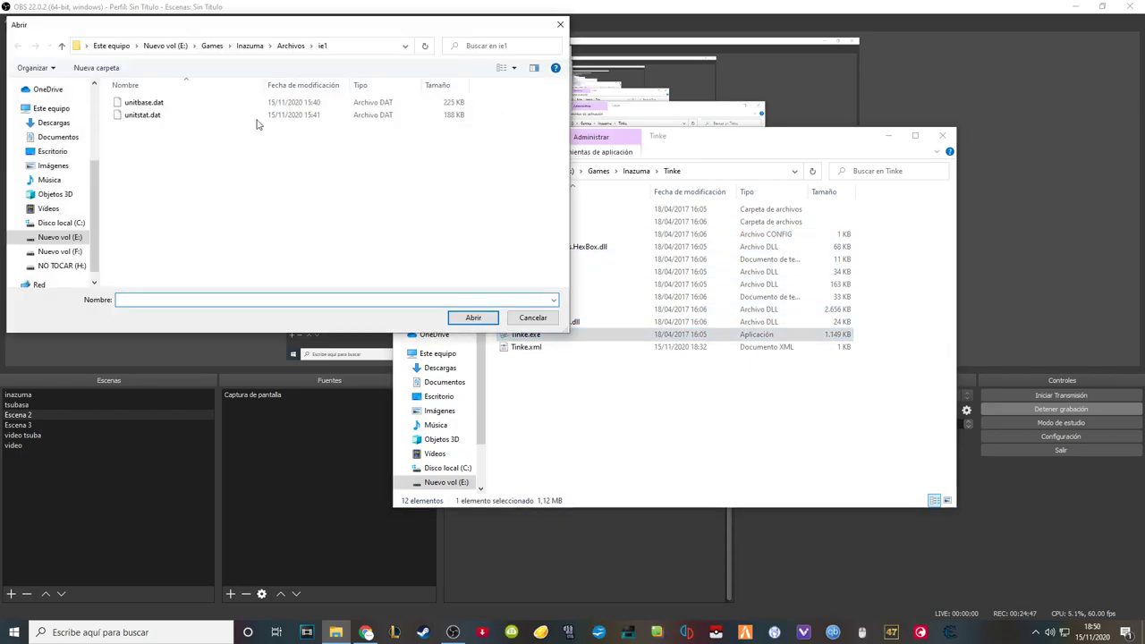
- Load ie2 video.nds from the Inazuma folder into Tinke
left_click(252, 46)
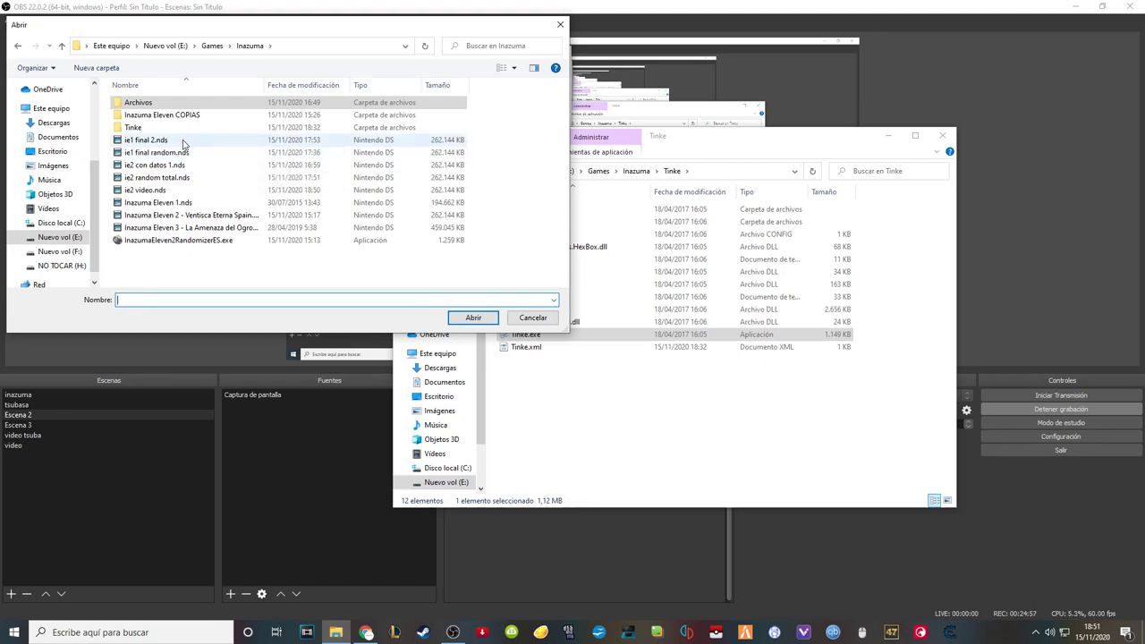
left_click(157, 190)
left_click(473, 318)
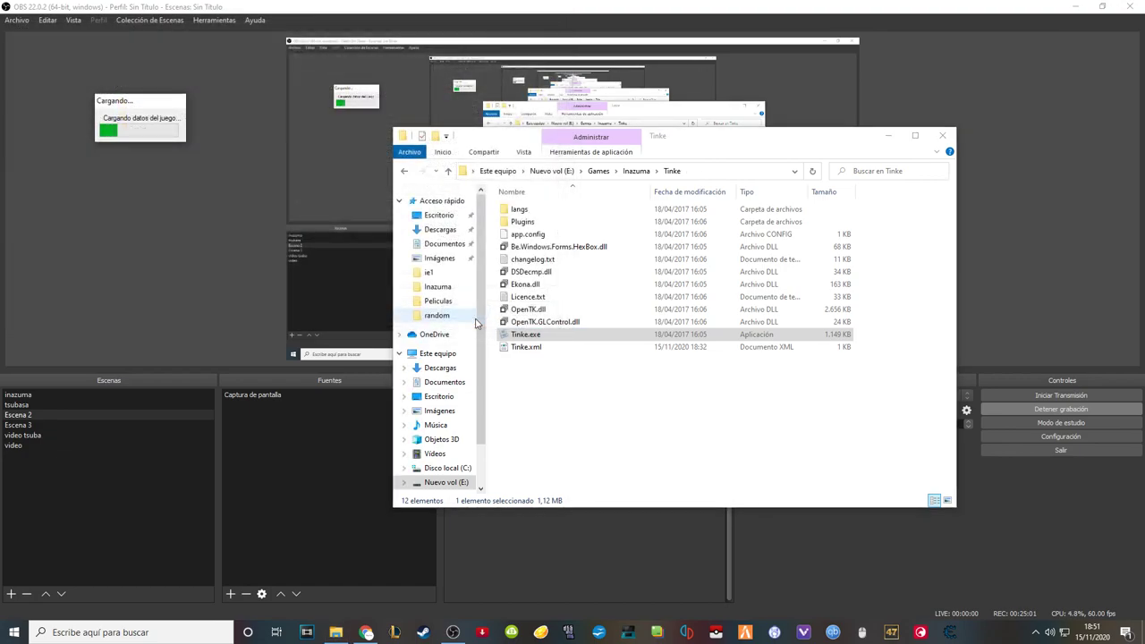
- Extract unitbase.dat from data_iz/logic/sp into the Inazuma folder
left_click(98, 126)
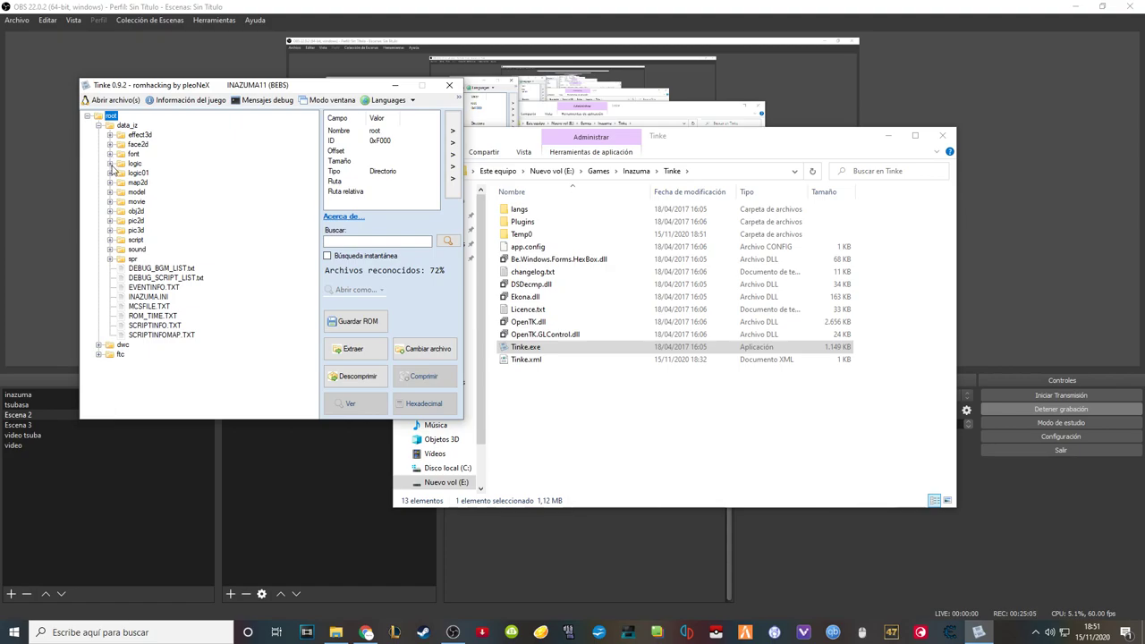
left_click(111, 164)
double_click(140, 126)
left_click_drag(313, 157, 307, 266)
left_click(169, 231)
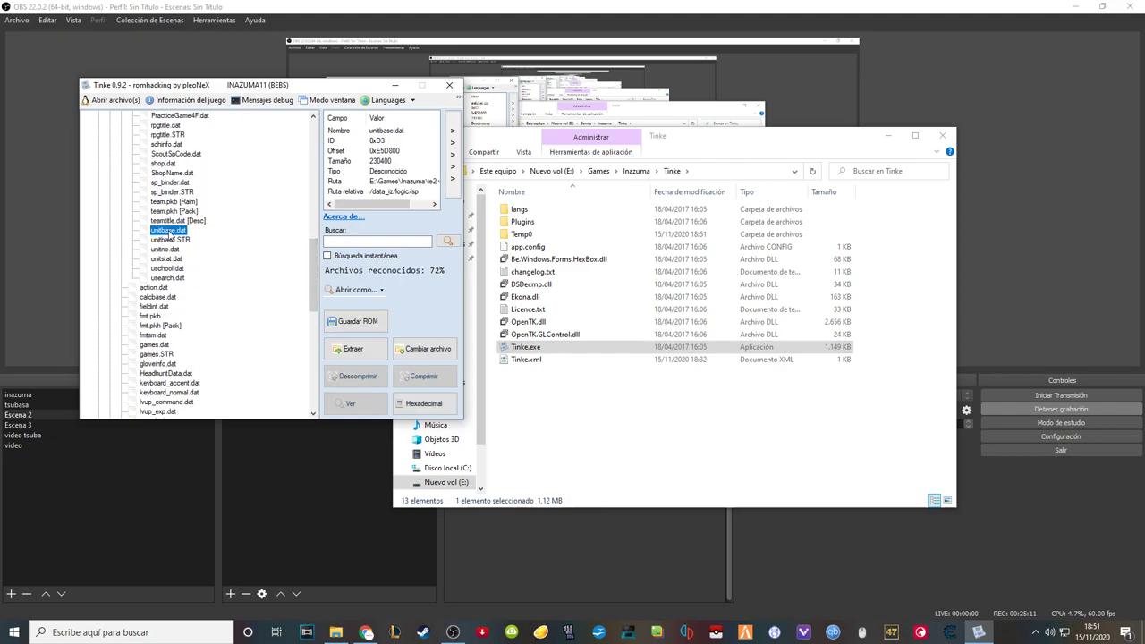
left_click(177, 265)
left_click(179, 232)
left_click(353, 351)
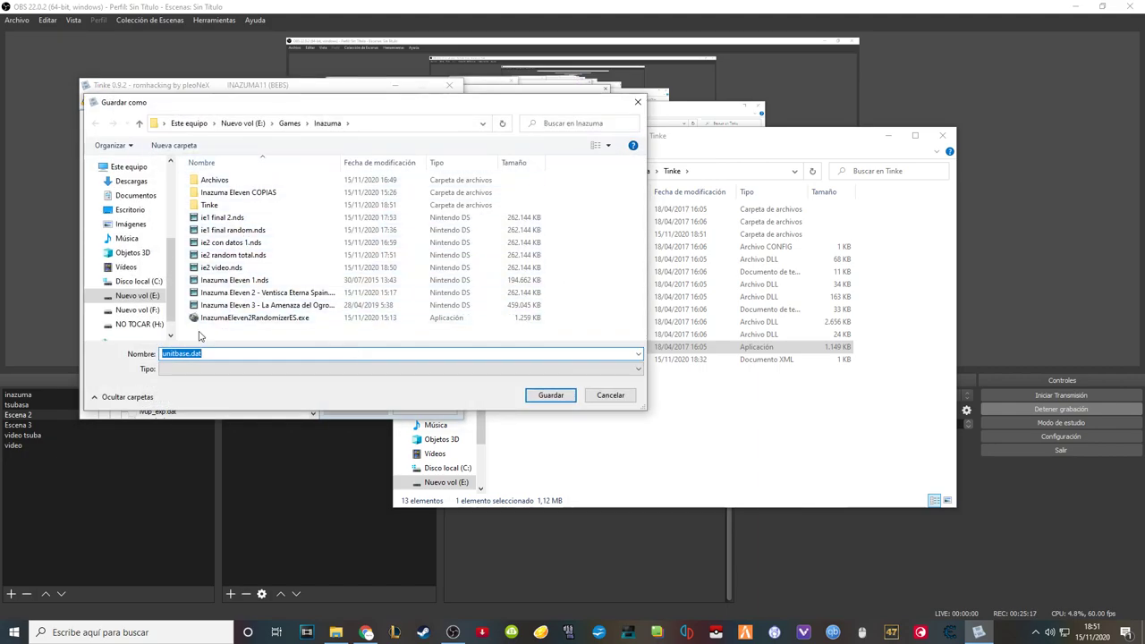
left_click(539, 394)
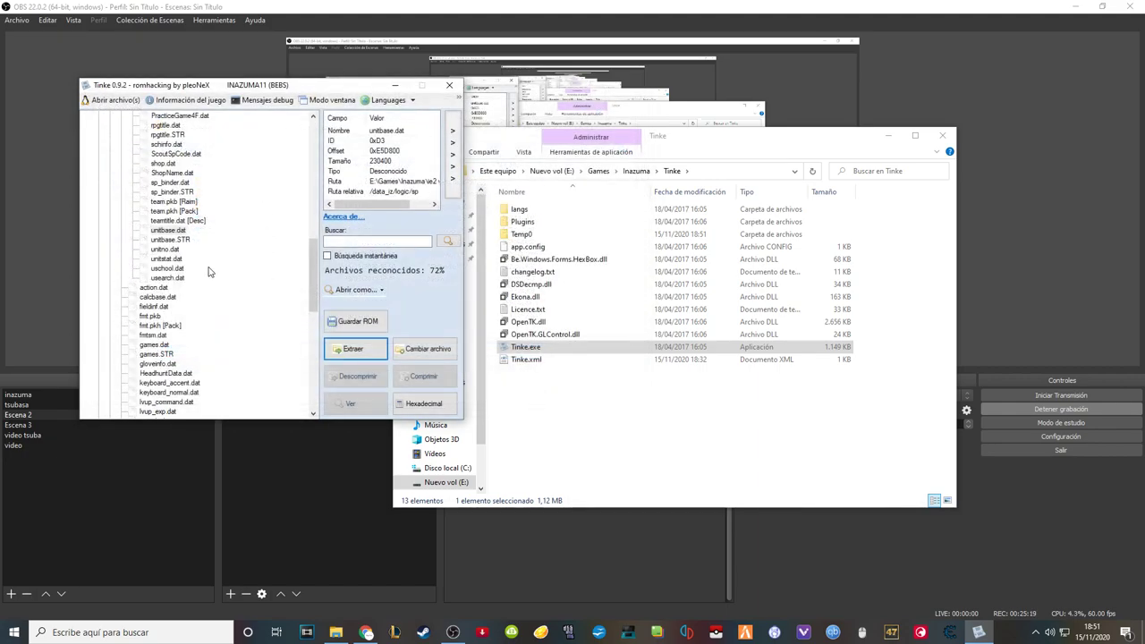
- Extract unitstat.dat from the same sp folder into the Inazuma folder
left_click(175, 260)
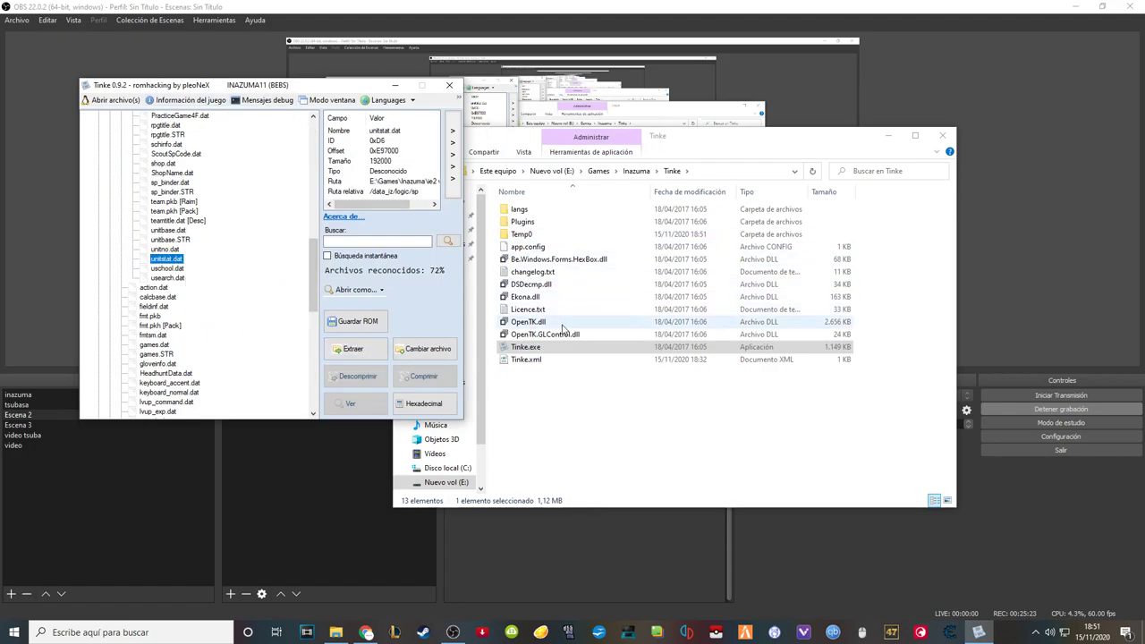
left_click(353, 351)
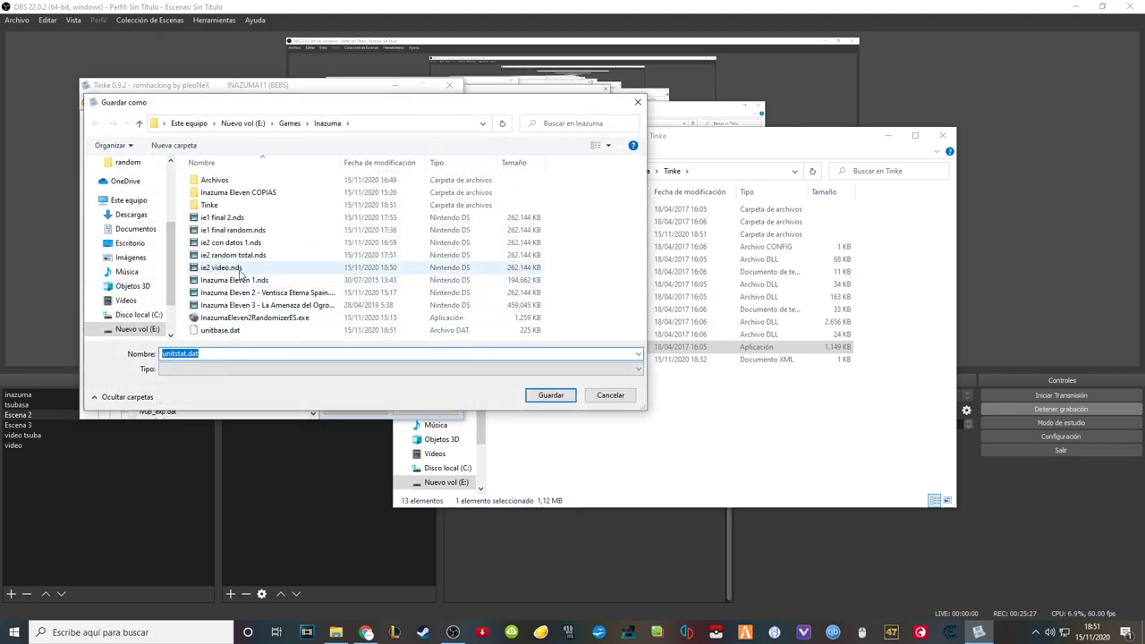
left_click(551, 395)
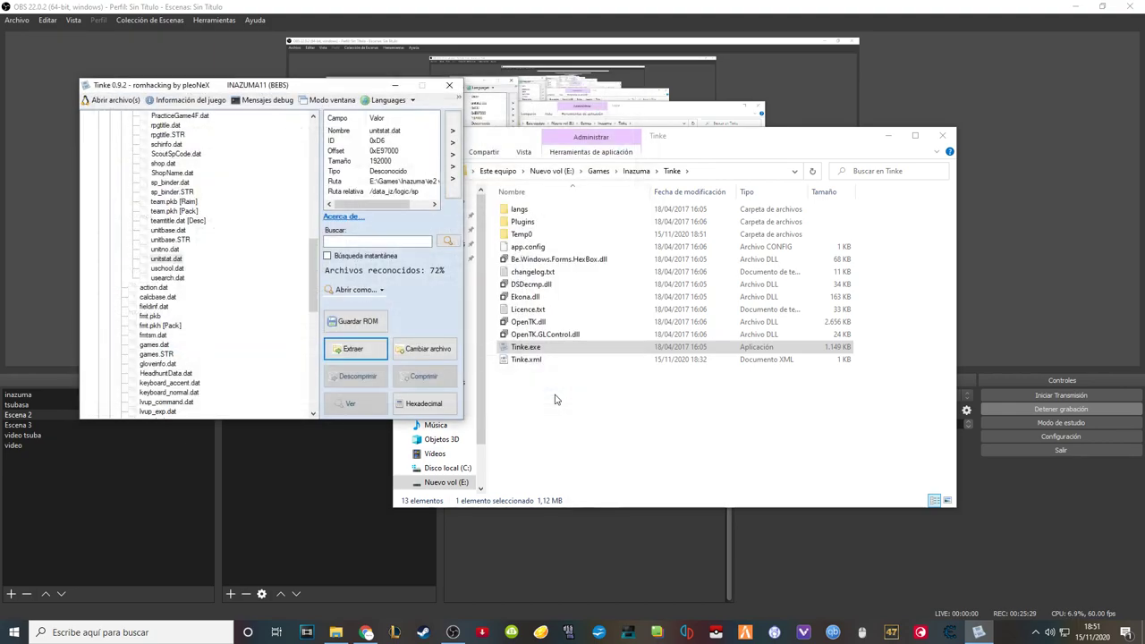
- Restart Tinke from its folder and load Inazuma Eleven 1.nds from the Inazuma folder
left_click(449, 85)
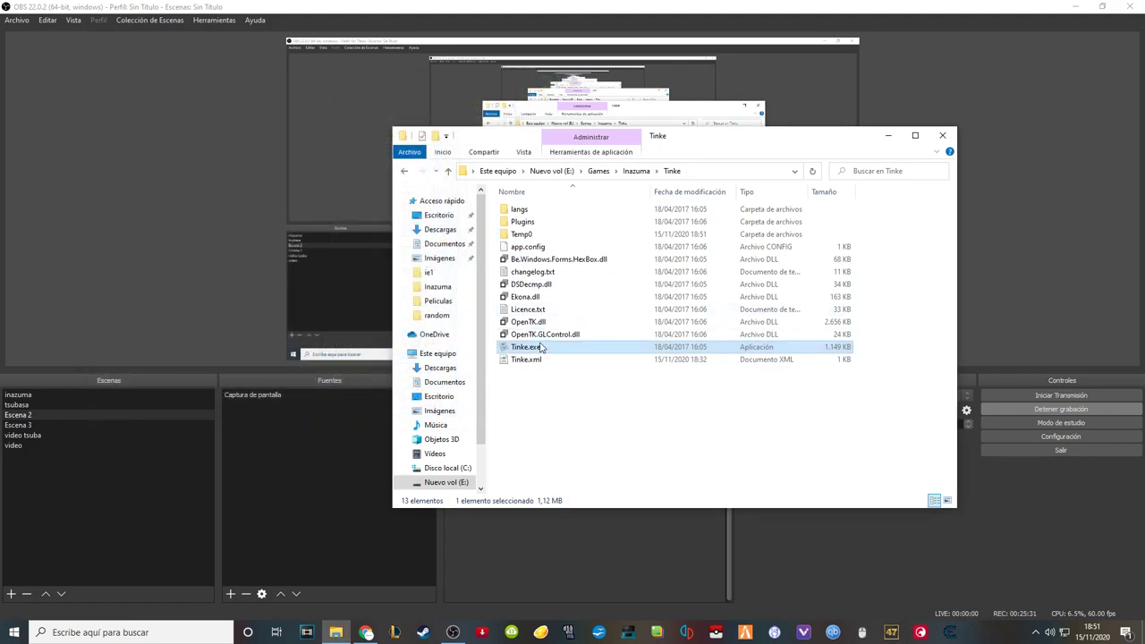
left_click(539, 349)
double_click(535, 335)
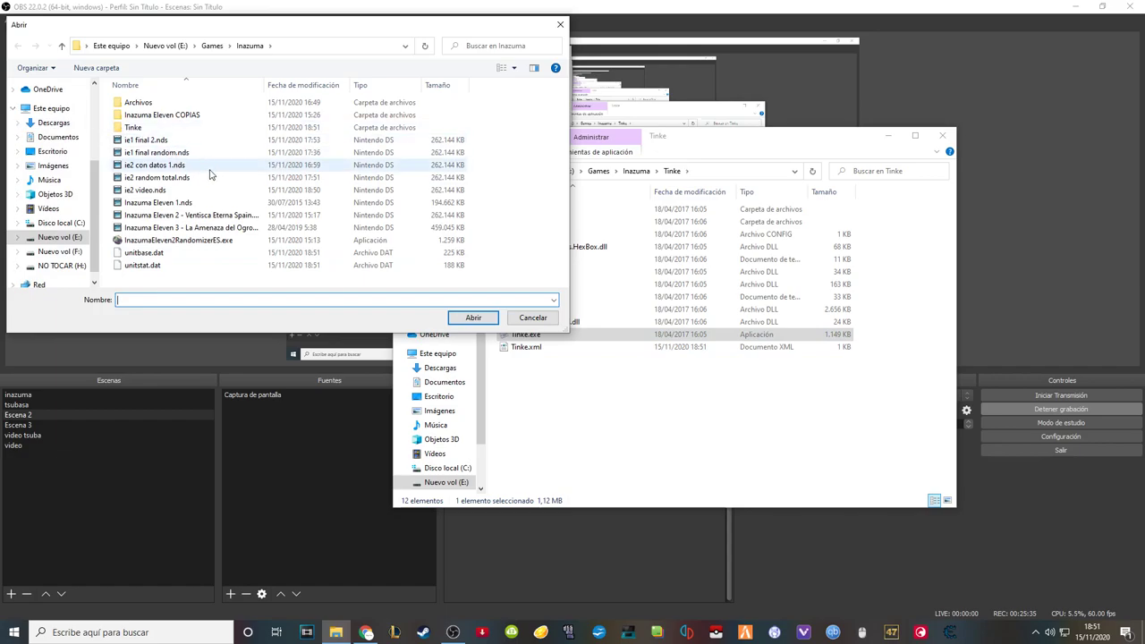
left_click(129, 204)
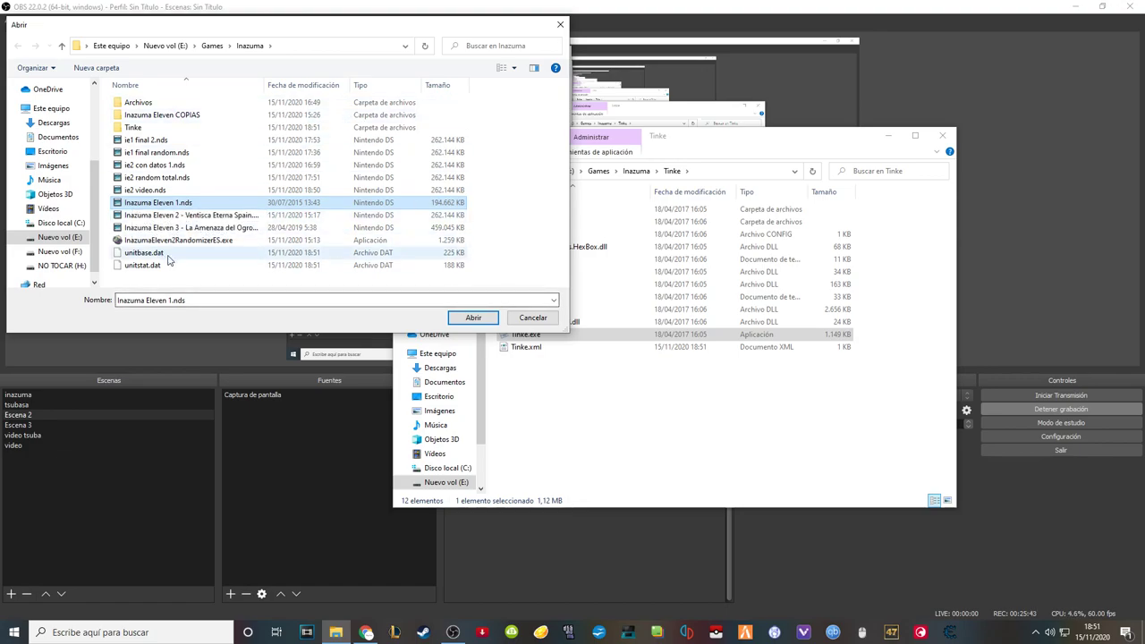
left_click(200, 218)
left_click(201, 206)
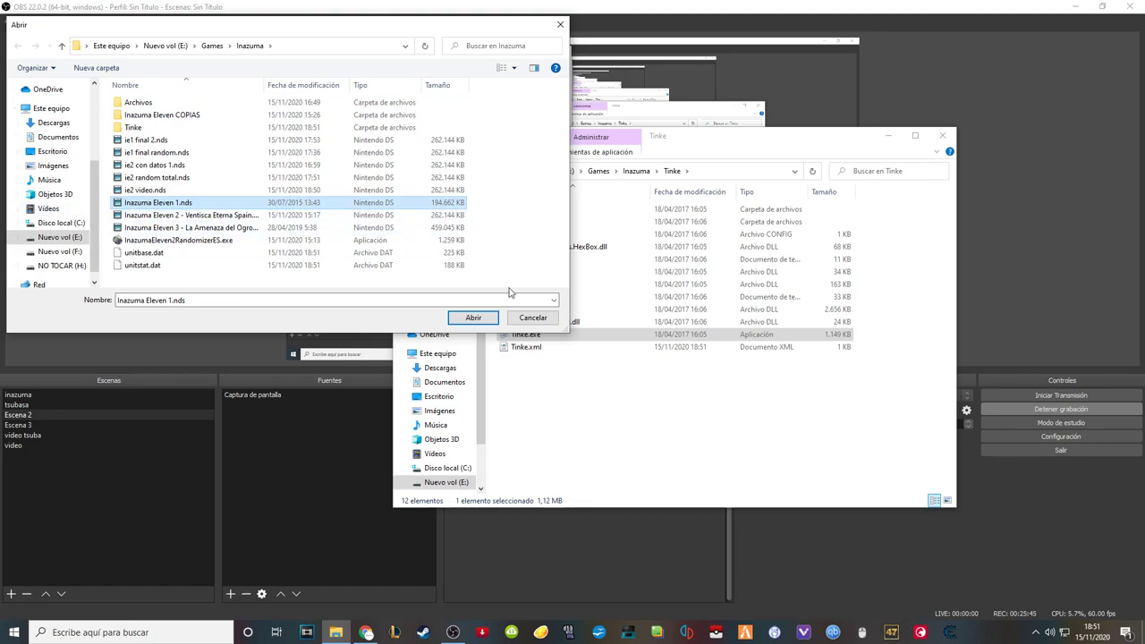
left_click(473, 318)
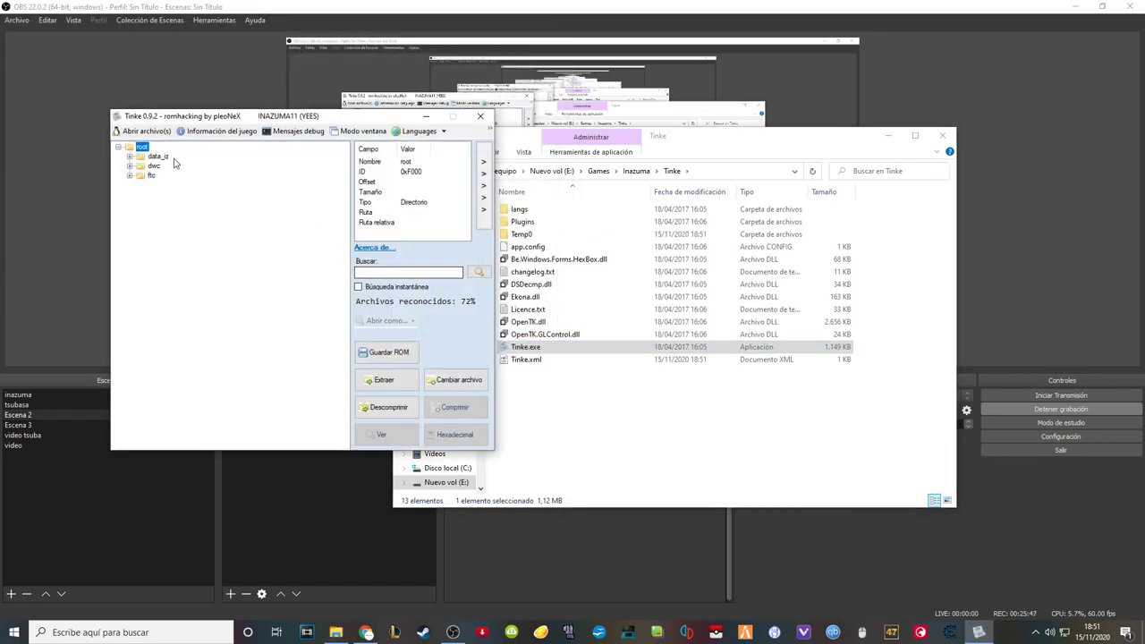
- Replace unitbase.dat in data_iz/logic/sp with the extracted unitbase.dat from the Inazuma folder
left_click(129, 158)
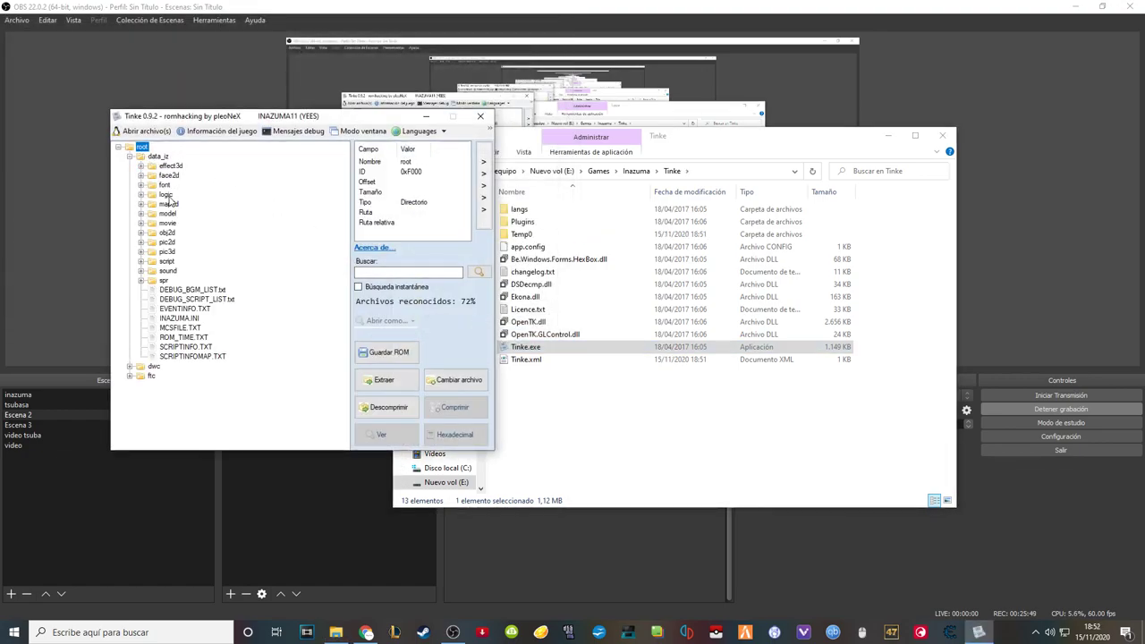
left_click(141, 195)
left_click(174, 156)
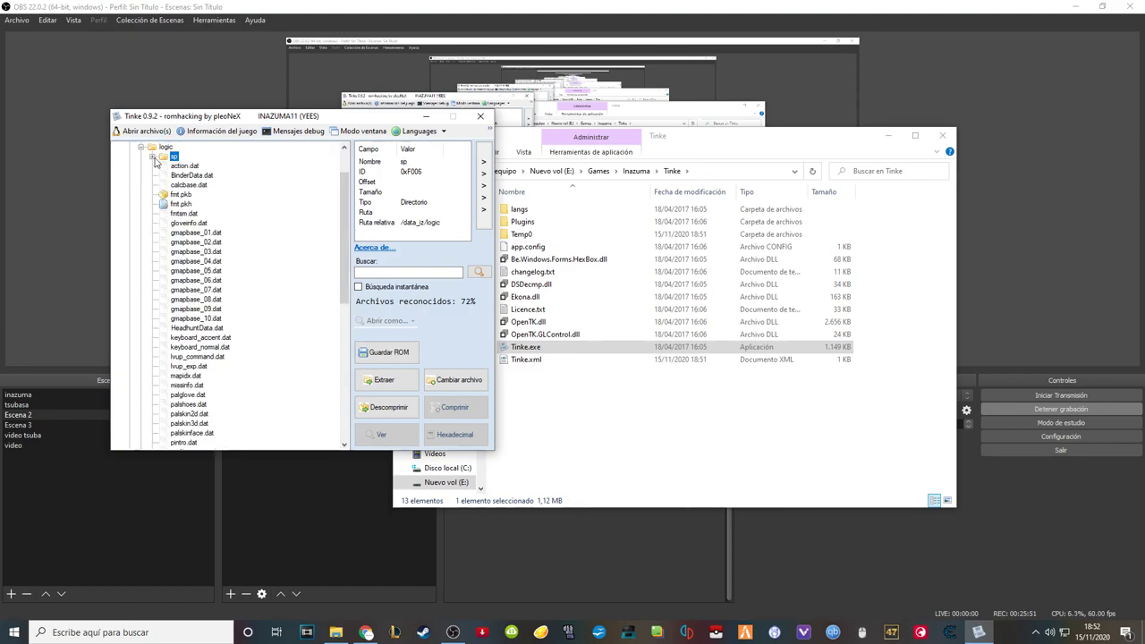
left_click(153, 158)
left_click_drag(348, 177, 348, 229)
left_click(200, 328)
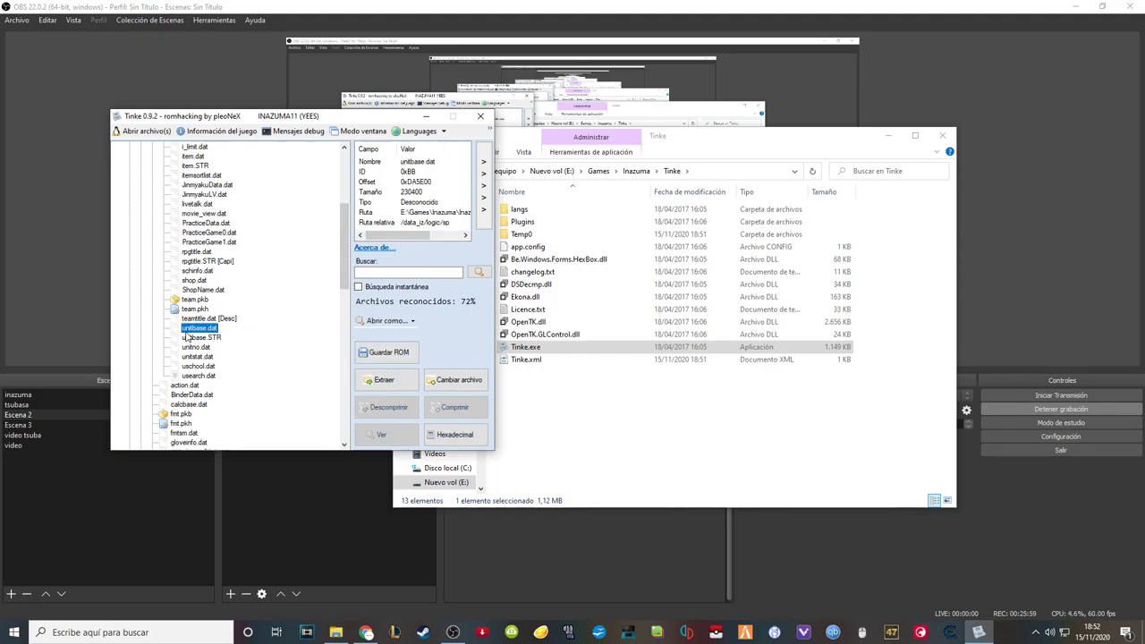
left_click(474, 380)
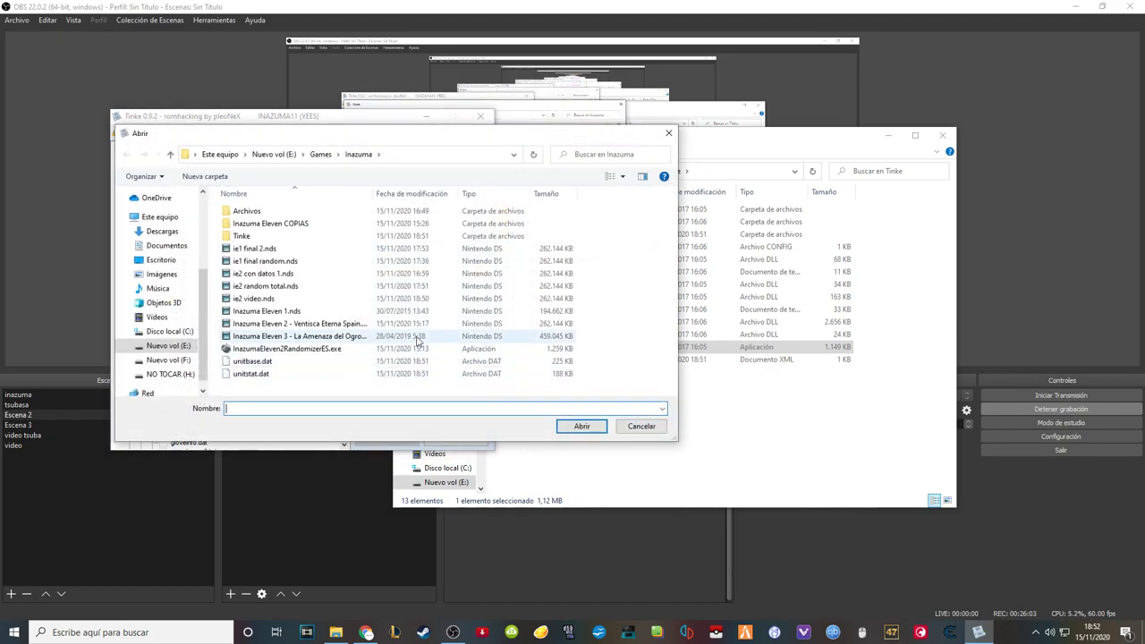
left_click_drag(394, 138, 801, 132)
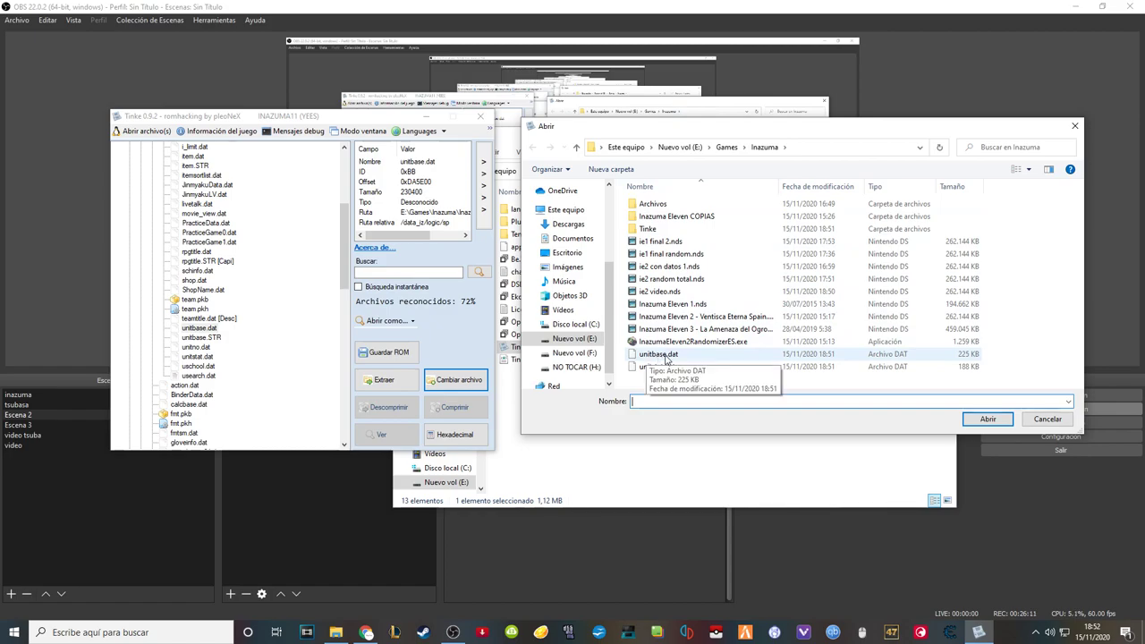
left_click(649, 356)
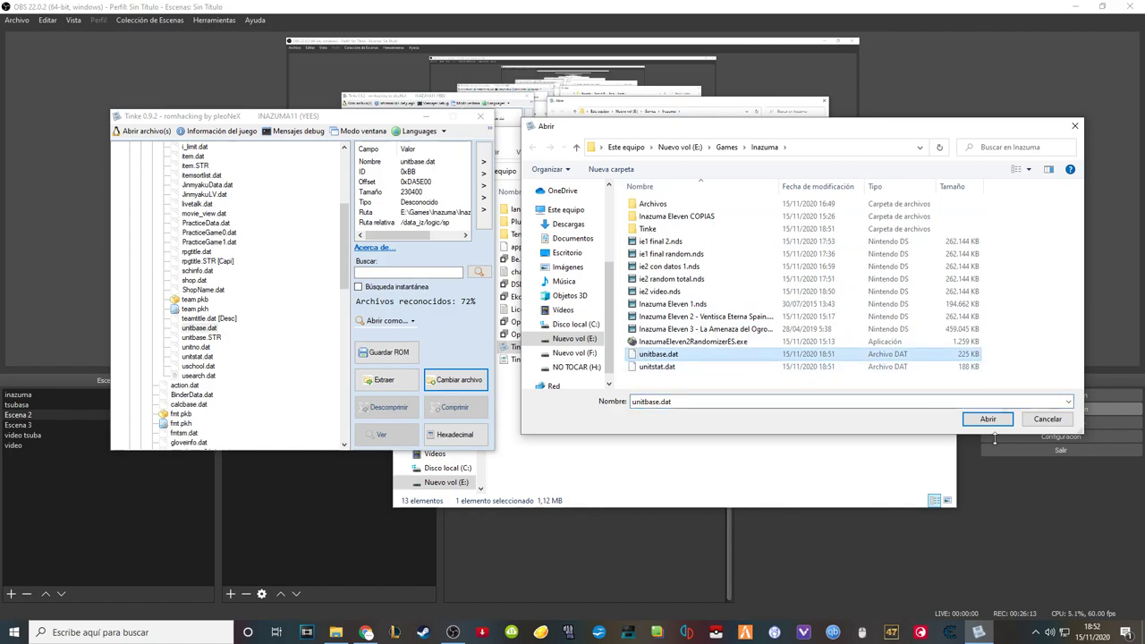
left_click(987, 418)
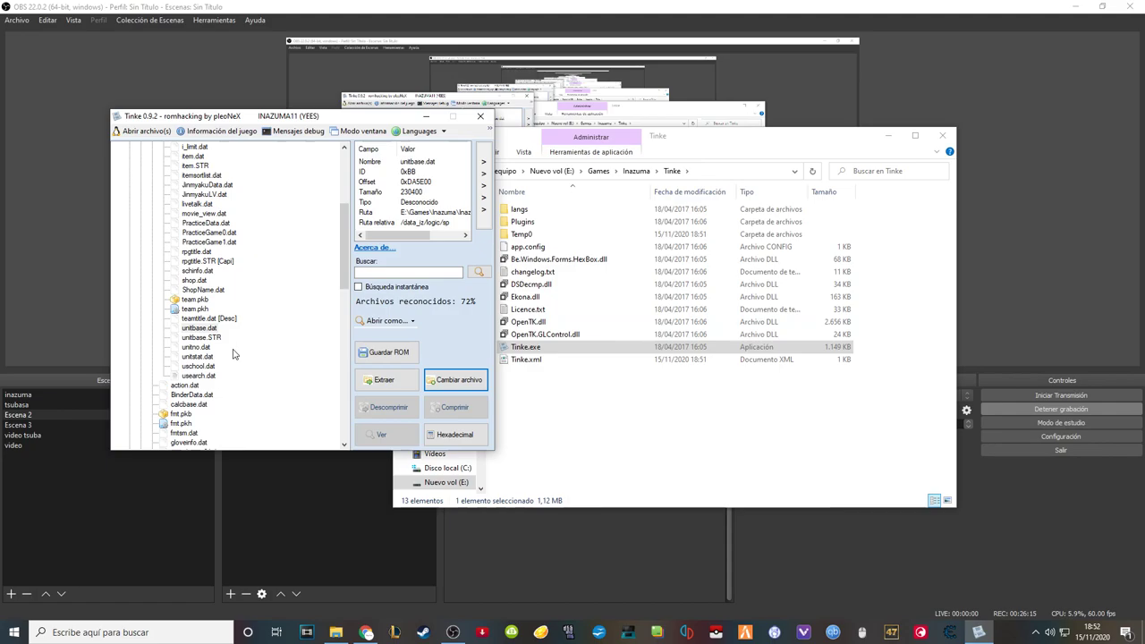
- Replace unitstat.dat in the same sp folder with the extracted unitstat.dat from the Inazuma folder
left_click(197, 357)
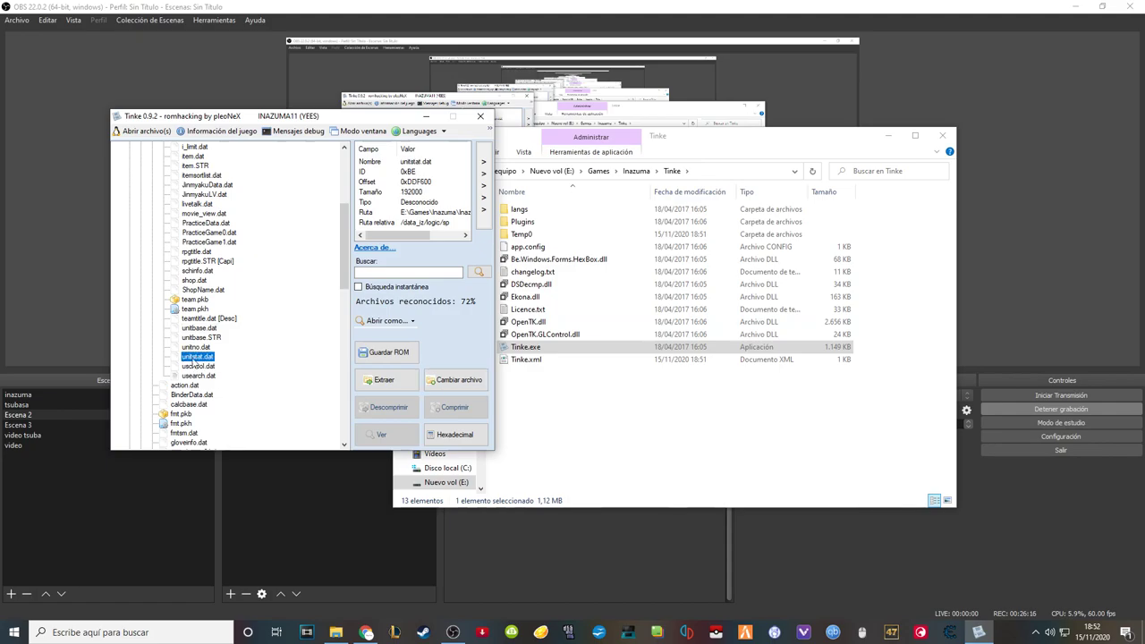
left_click(452, 381)
left_click(658, 368)
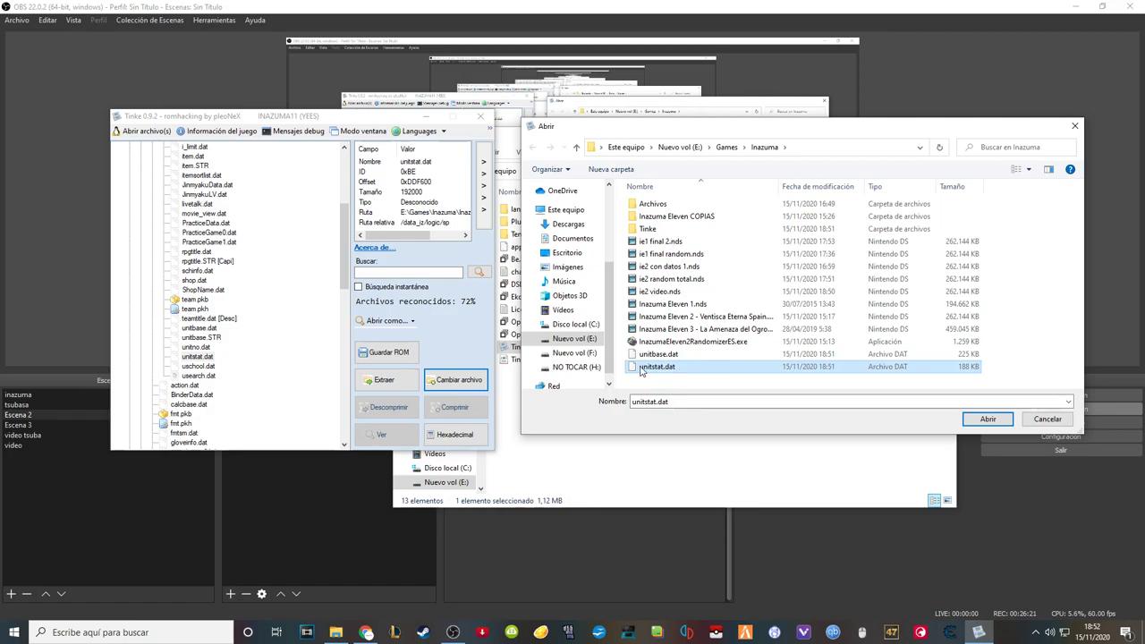
left_click(988, 419)
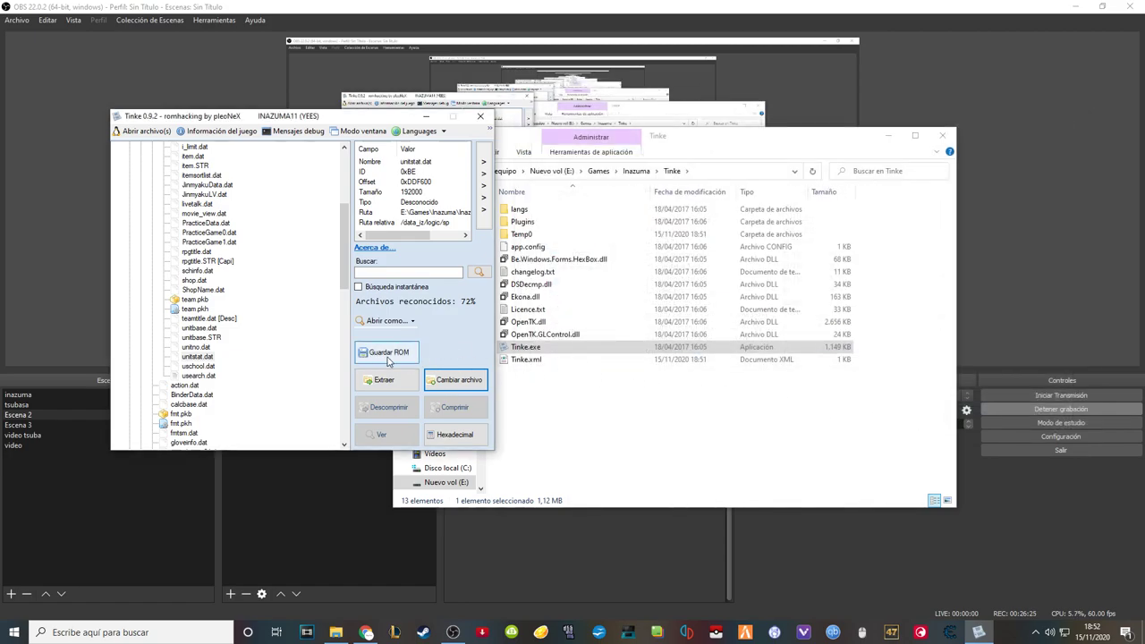
- Save the modified ROM as "IE1 CON DATOS DEL IE2 VIDEO" in the Inazuma folder and close Tinke
left_click(414, 358)
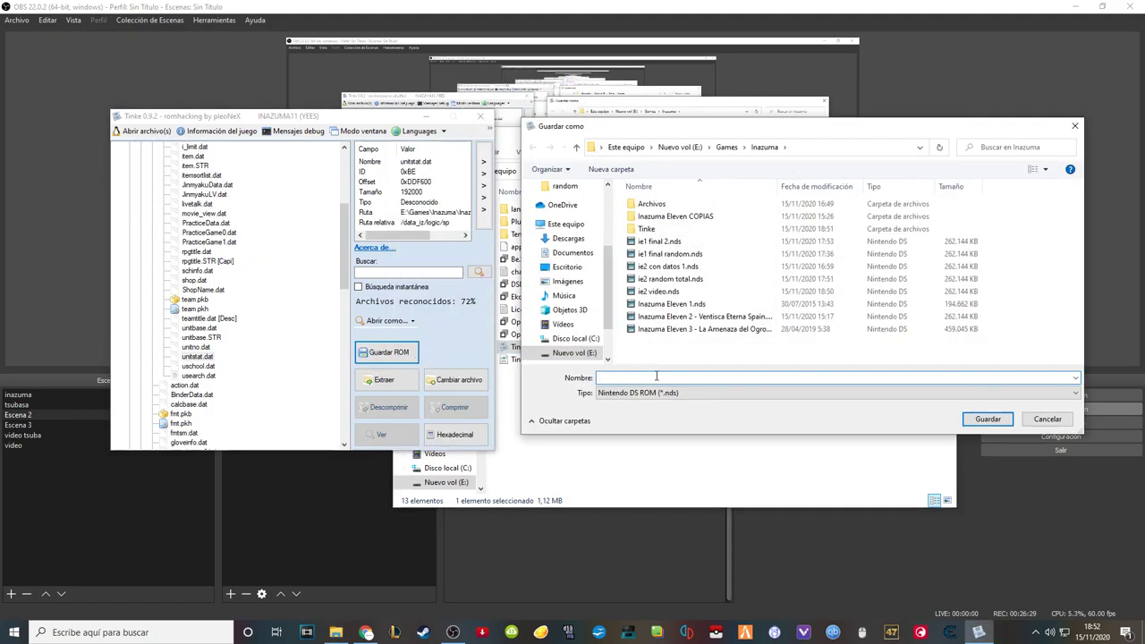
type("IE1")
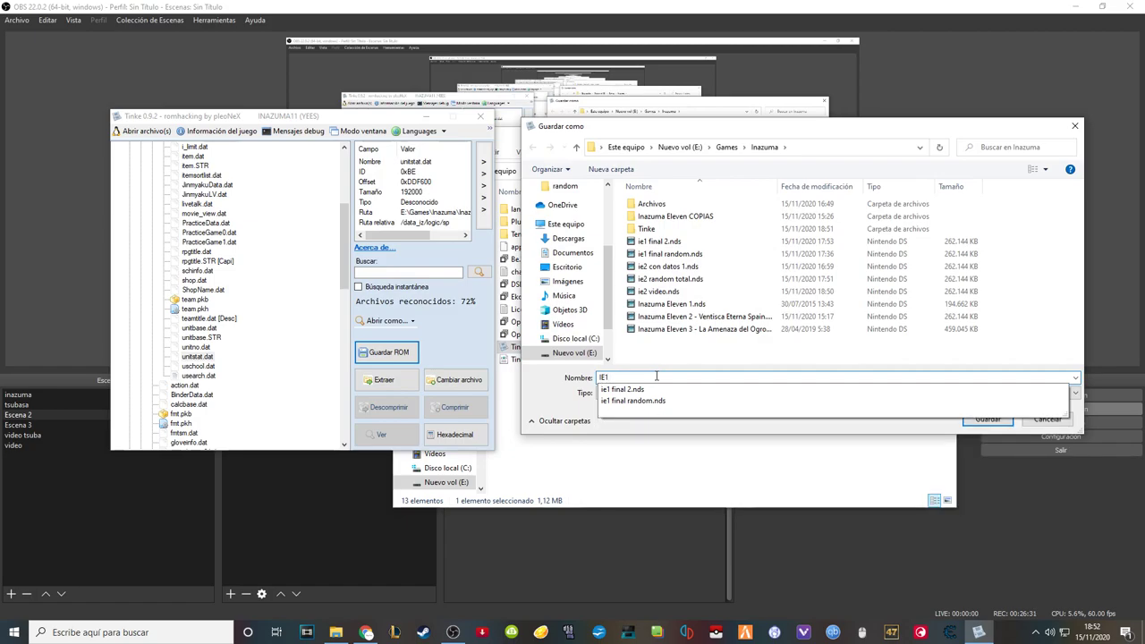
type(" CON DAT")
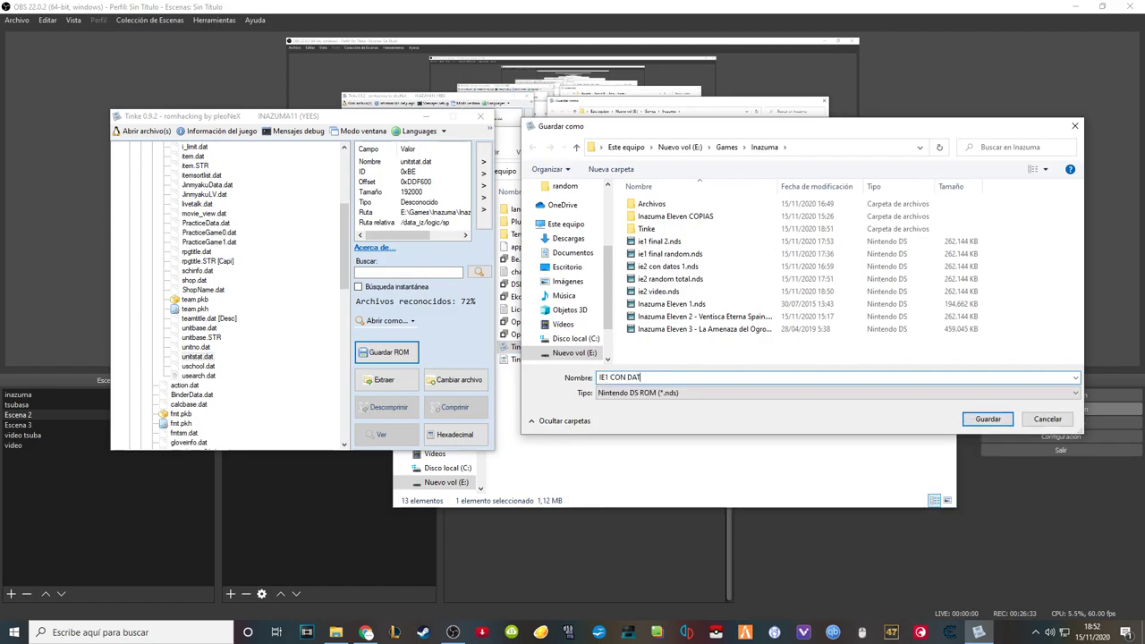
type("OS DEL IE2 VIDEO")
left_click(680, 394)
left_click(679, 404)
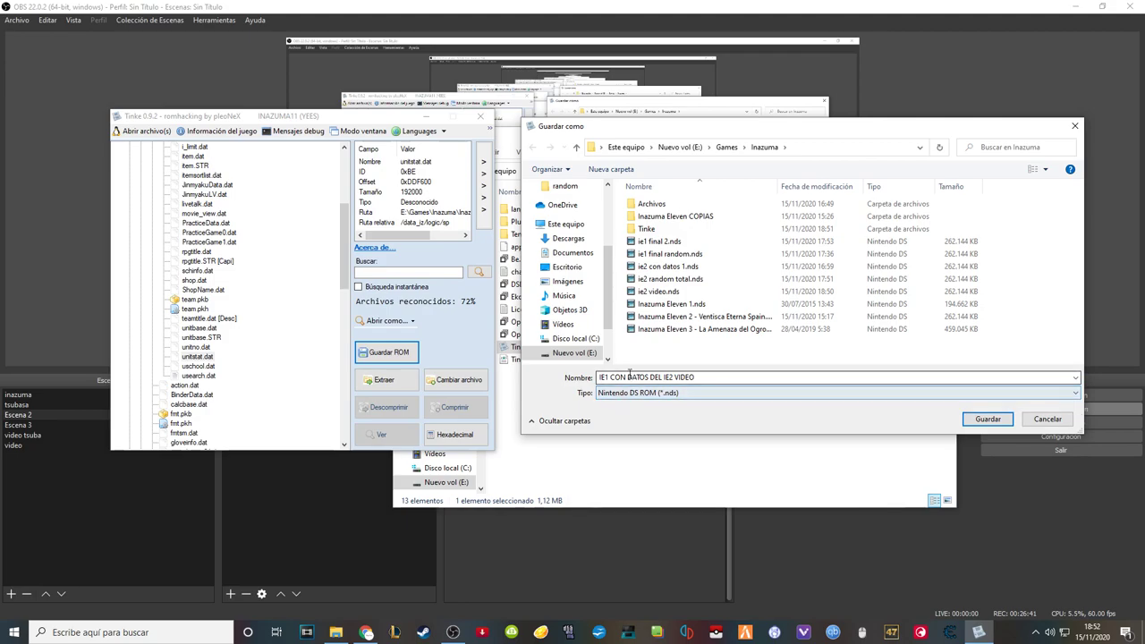
left_click(987, 419)
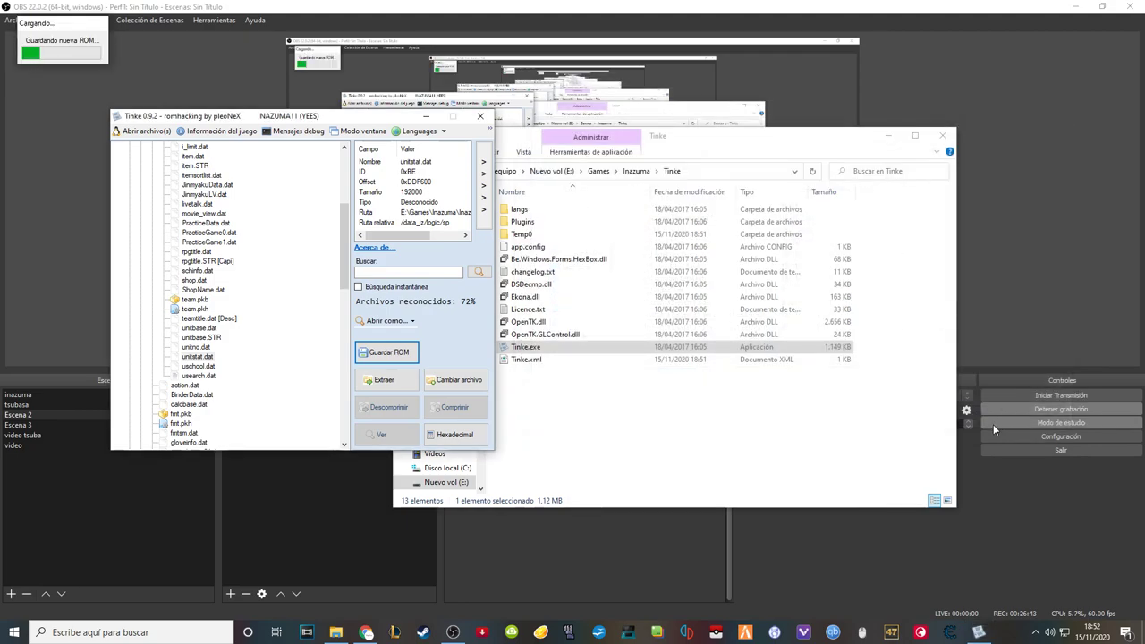
left_click(480, 117)
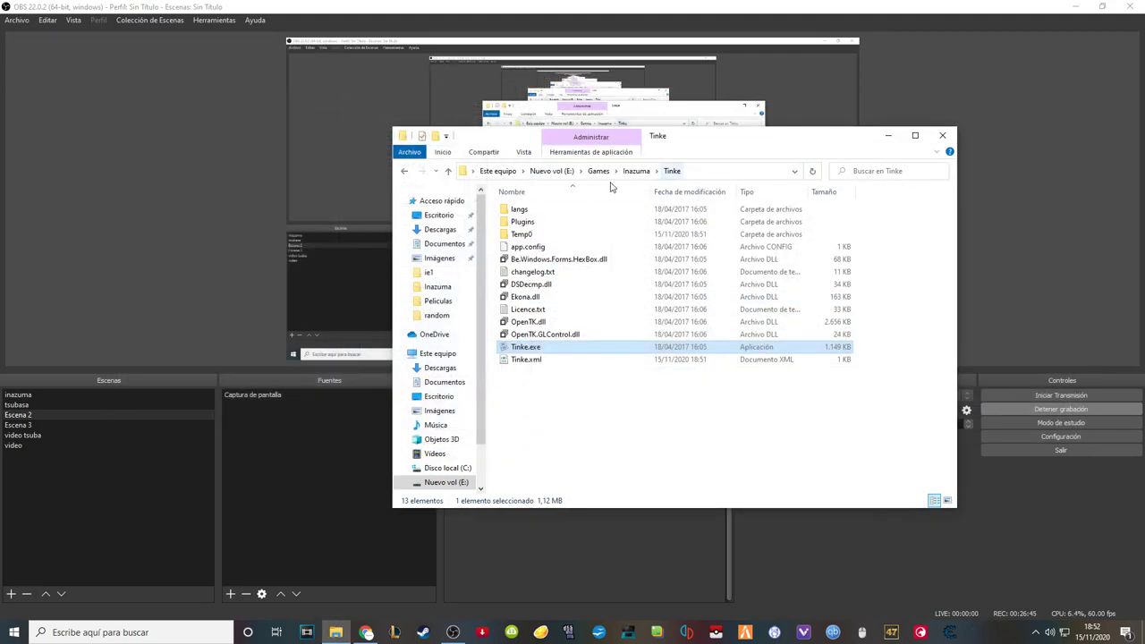
- Open IE1 CON DATOS DEL IE2 VIDEO.nds from the Inazuma folder with DeSmuME 2020.01.21 and close WinDS PRO
left_click(636, 171)
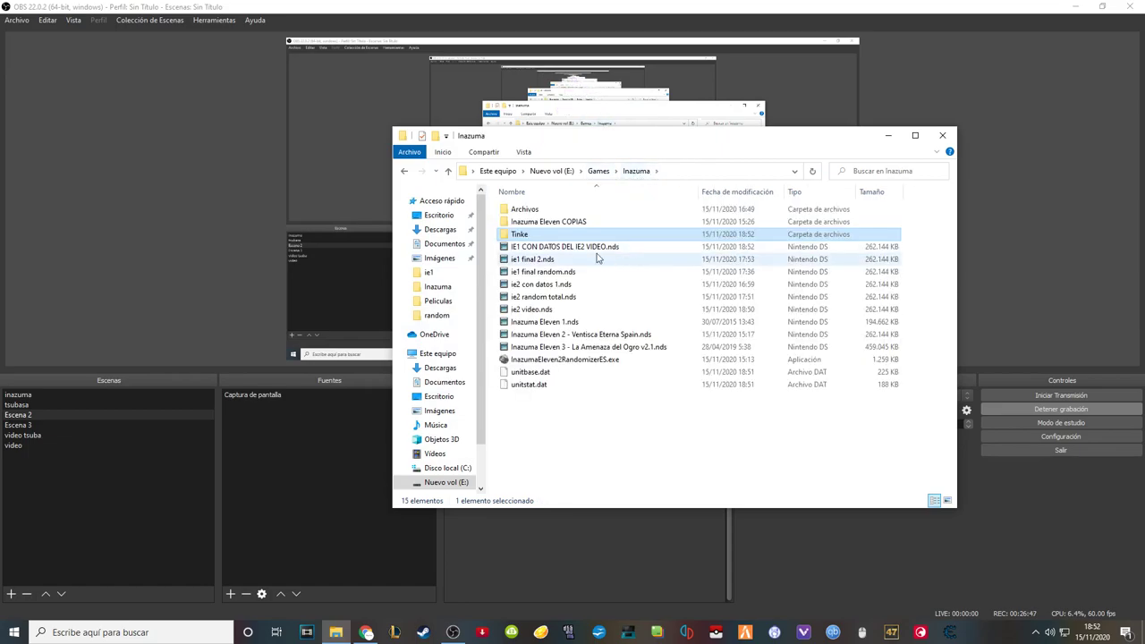
left_click(550, 248)
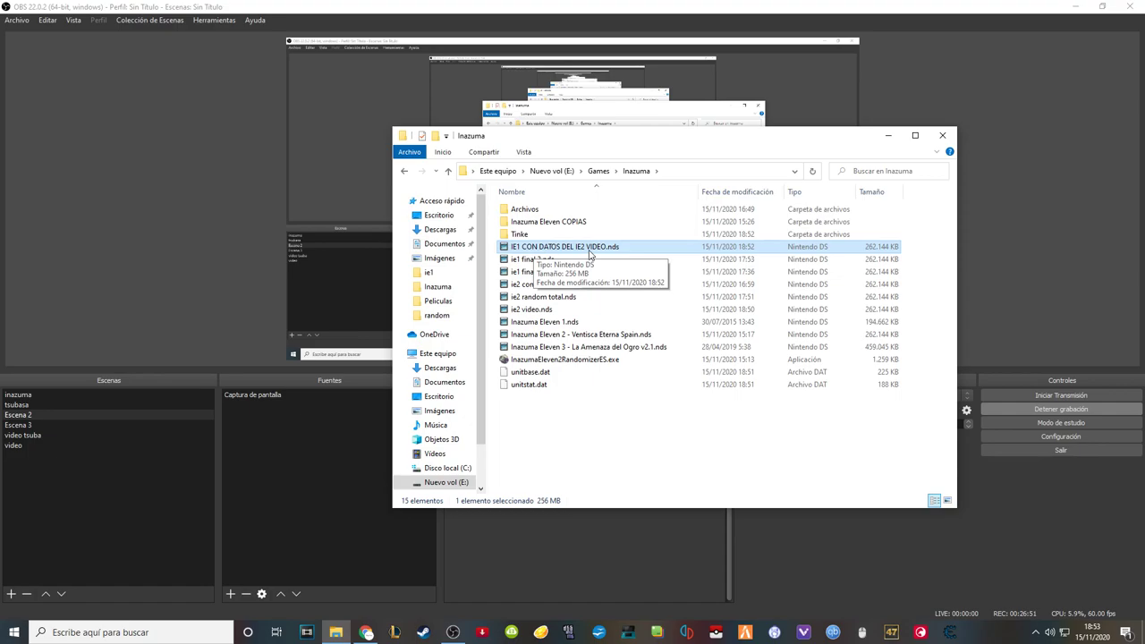
double_click(589, 250)
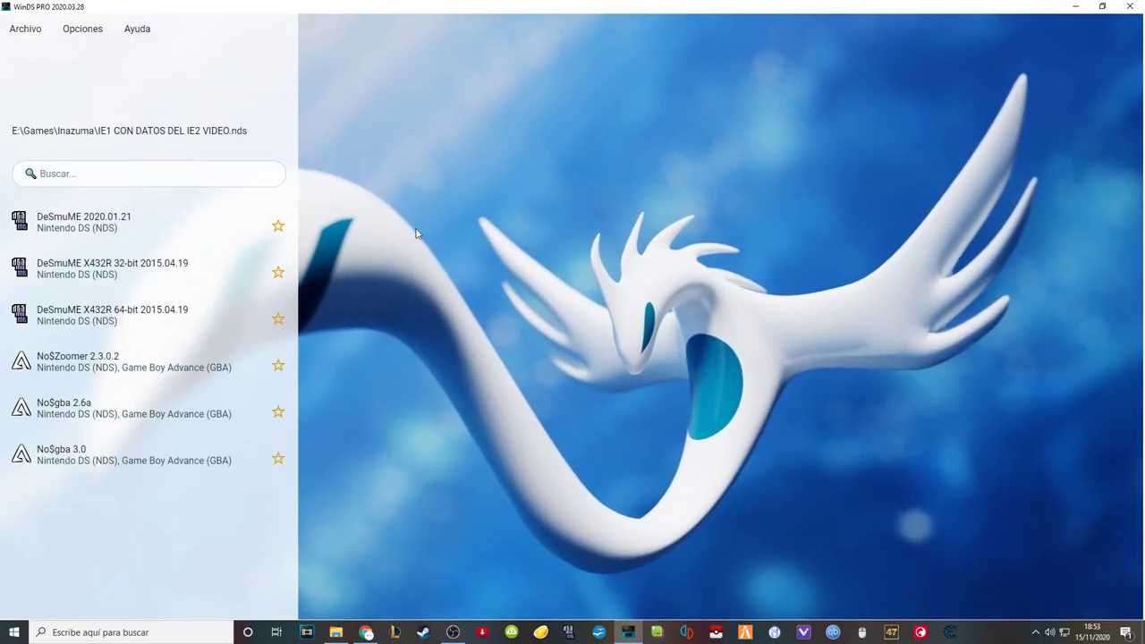
double_click(123, 233)
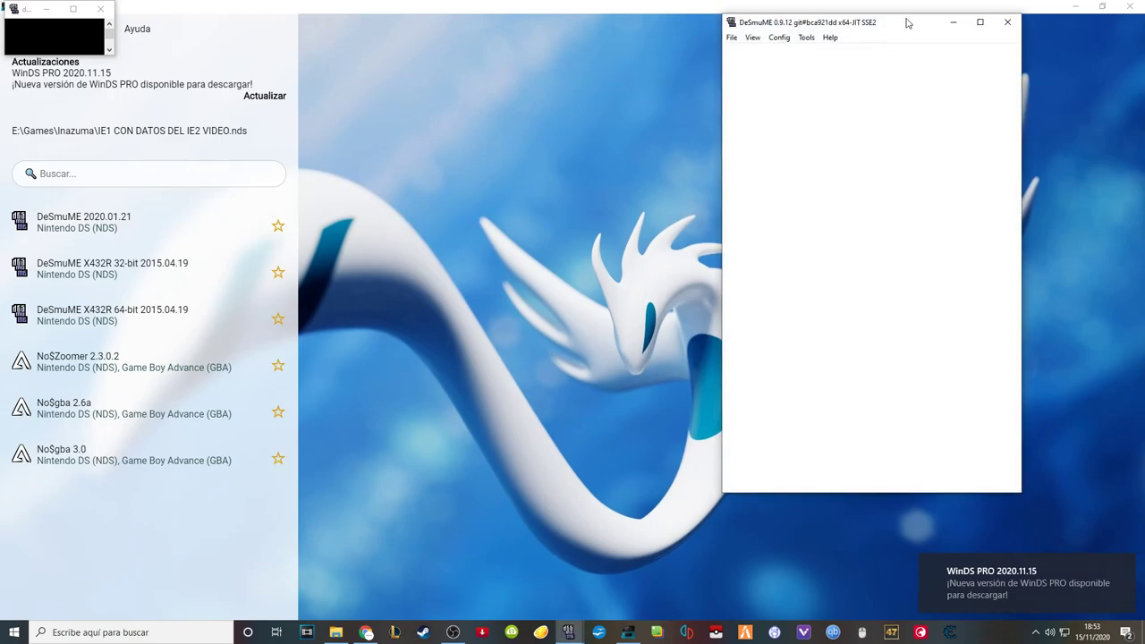
left_click(1133, 7)
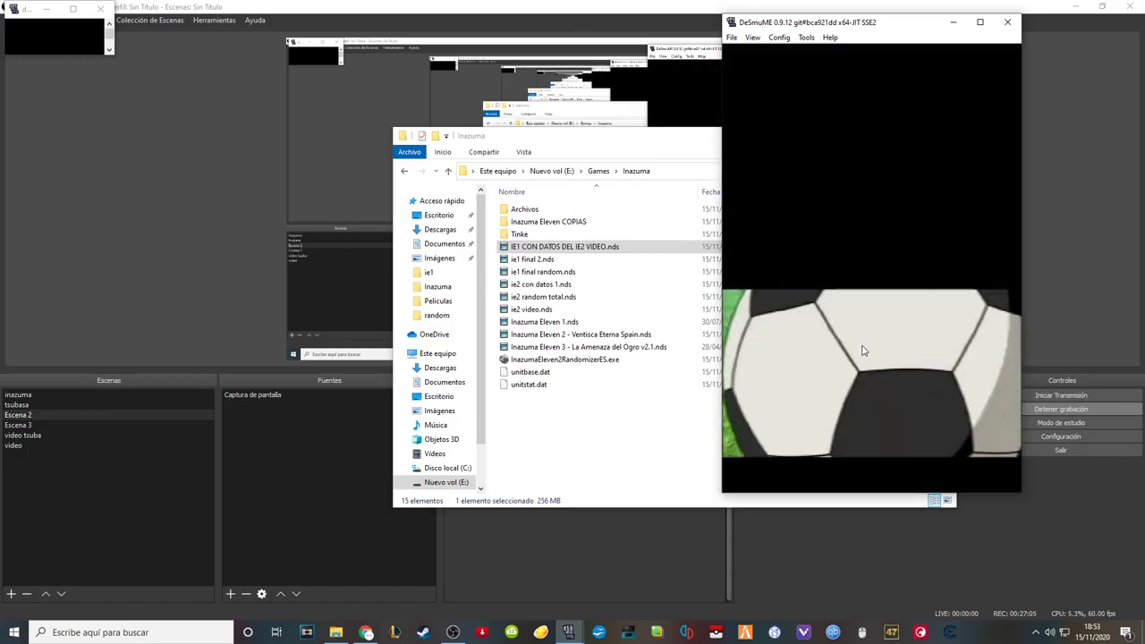
- Skip the intro and start a new game (Nueva partida) in the modified Inazuma Eleven 1 ROM
key("Return")
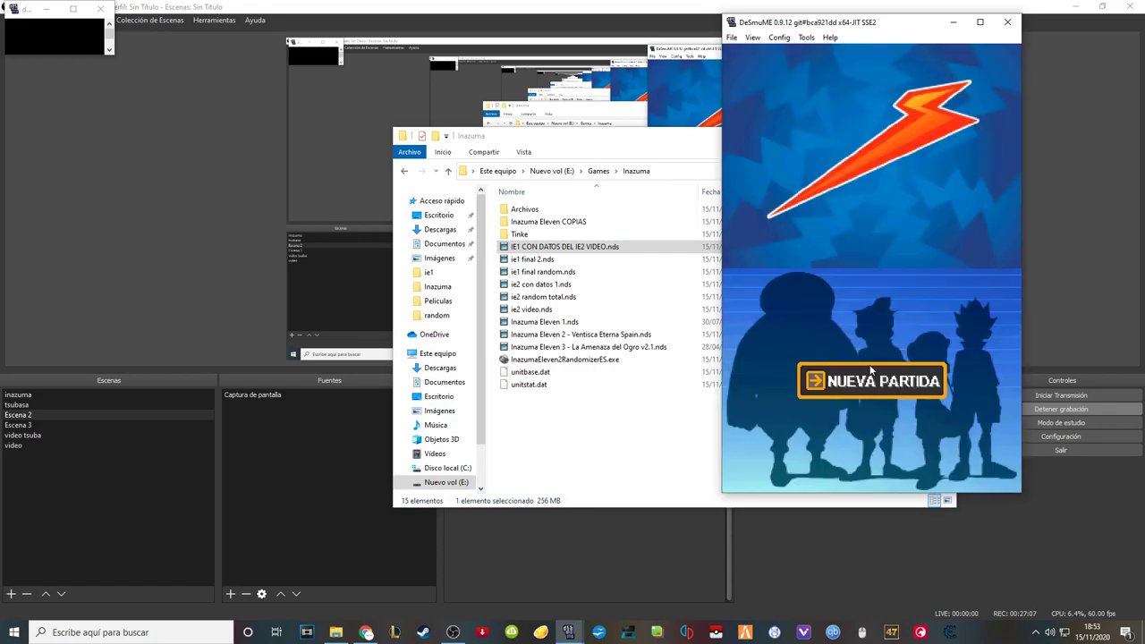
key("Return")
left_click(863, 390)
left_click(918, 390)
left_click(861, 390)
left_click(861, 390)
left_click(840, 463)
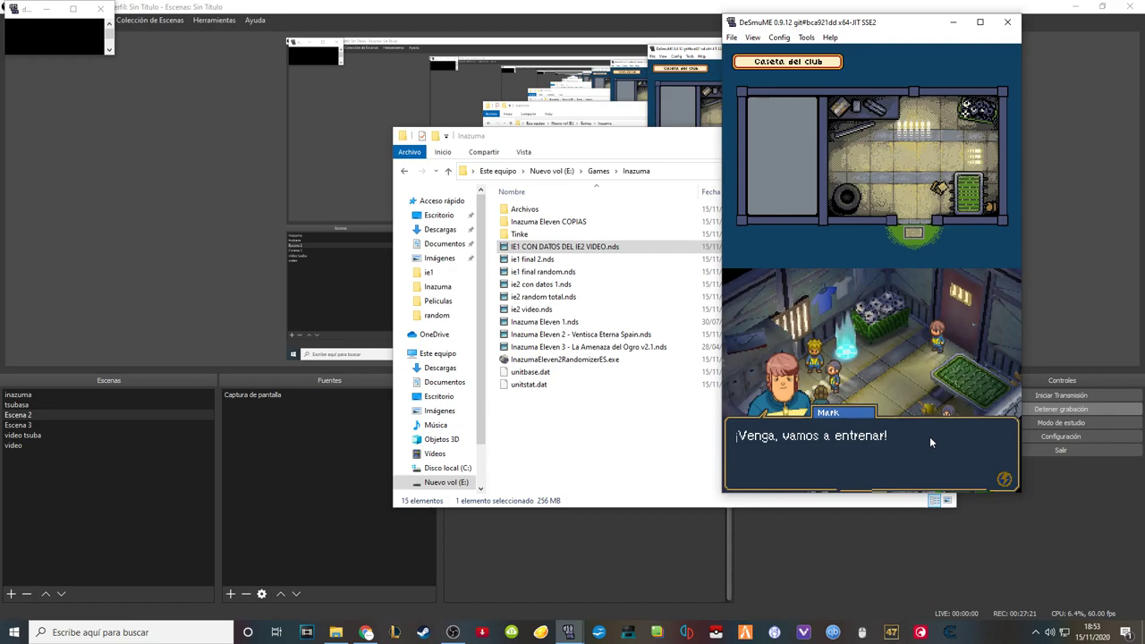
- Advance through the team dialogue in the Caseta del club to check the speaking characters' portraits
left_click(929, 436)
left_click(924, 442)
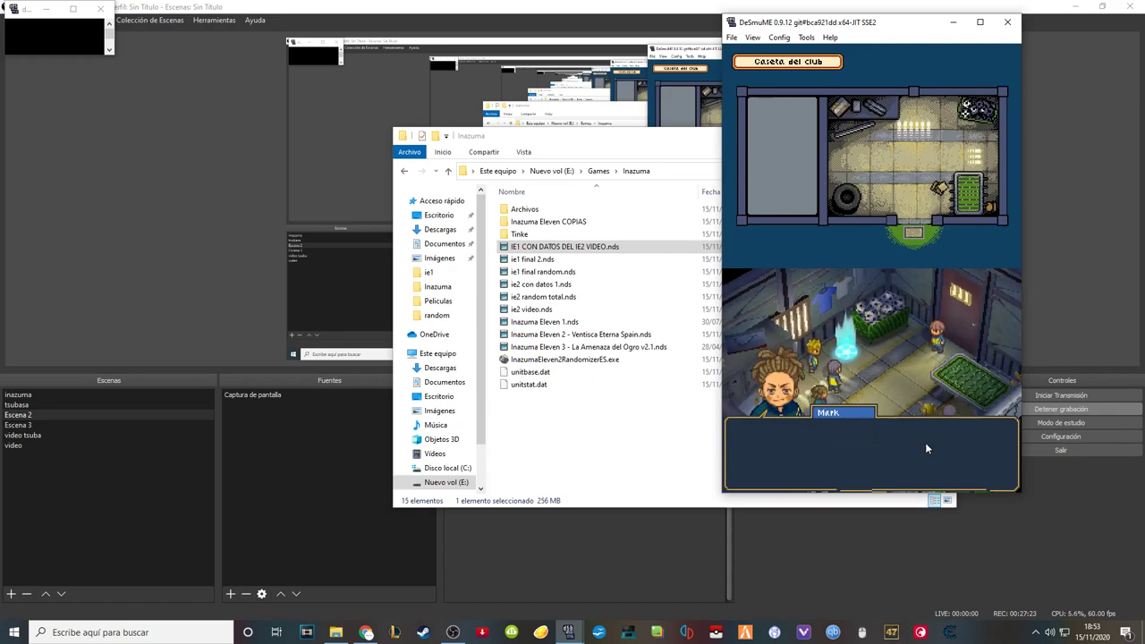
left_click(913, 412)
left_click(932, 431)
left_click(934, 431)
left_click(935, 433)
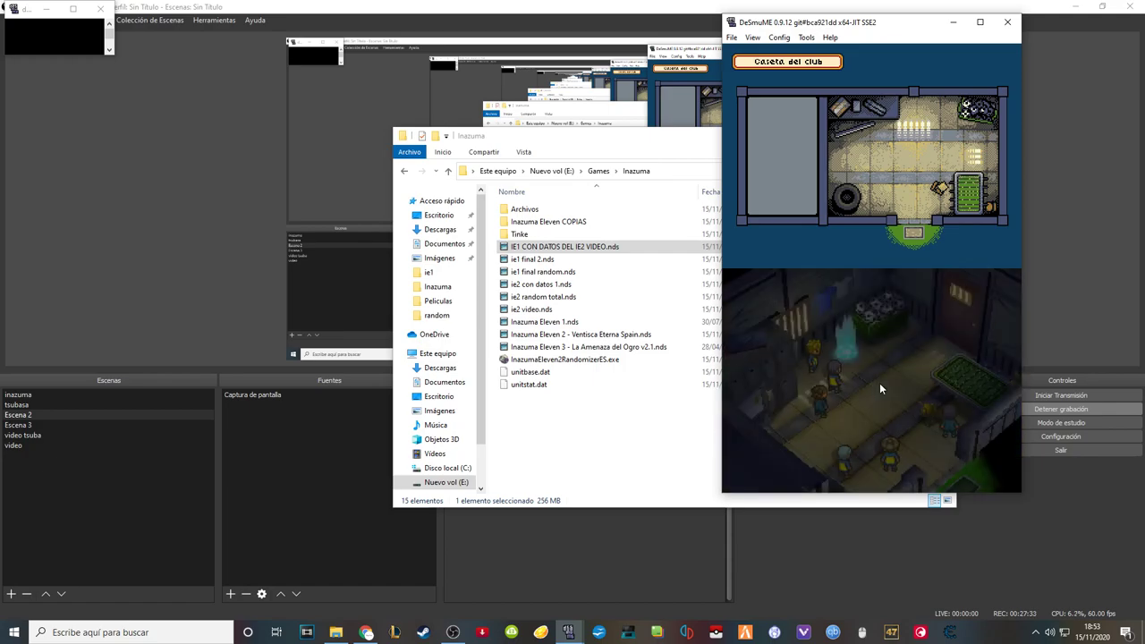
left_click(921, 417)
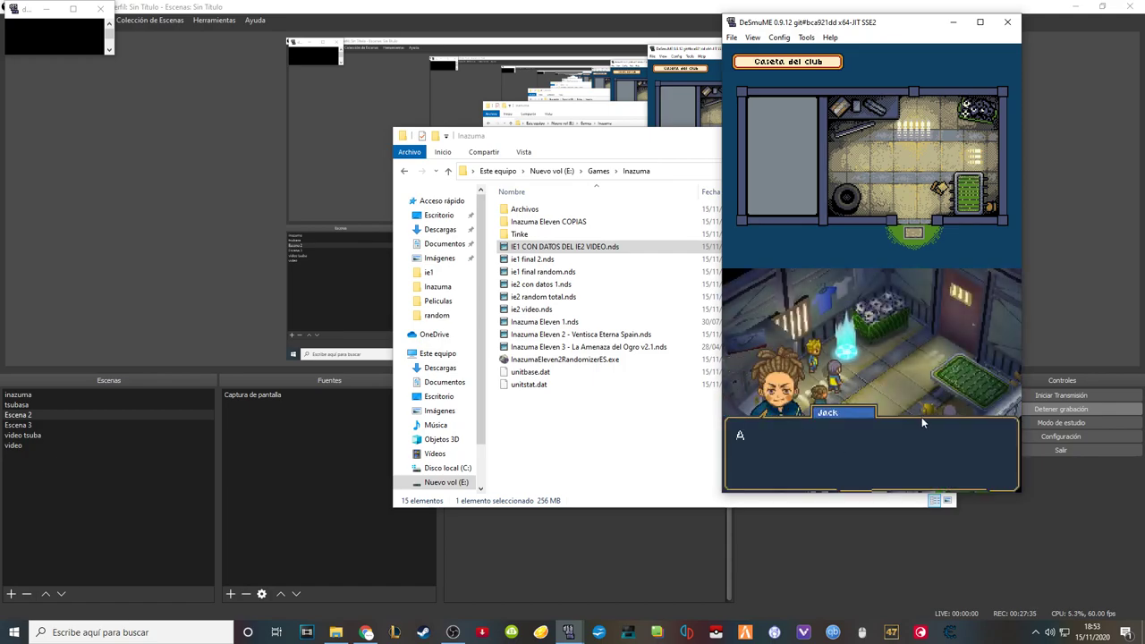
left_click(791, 441)
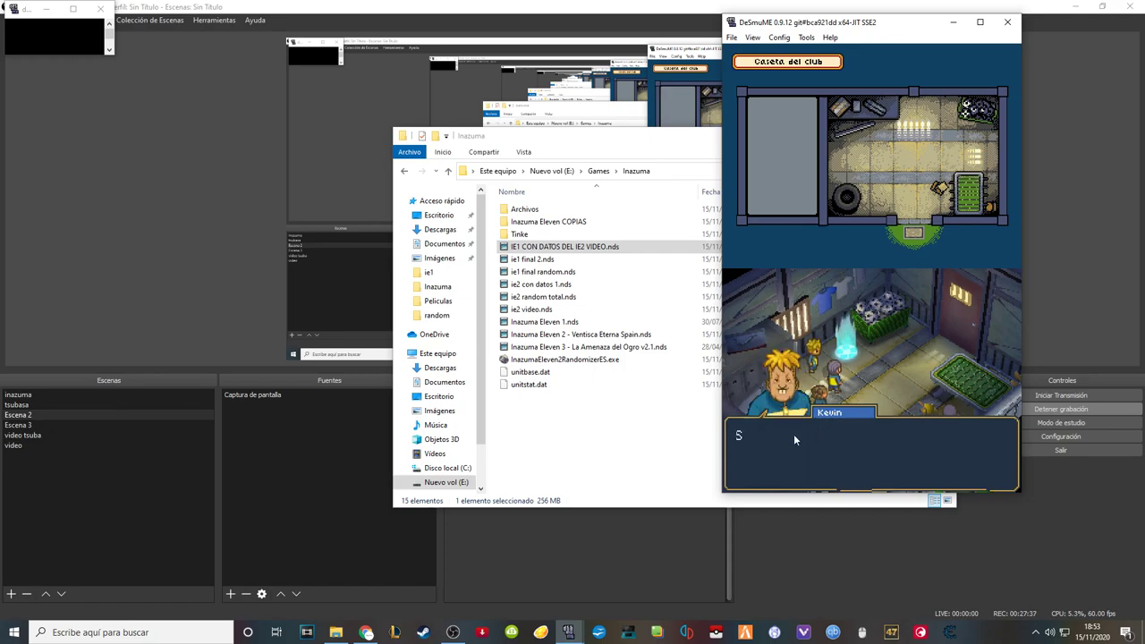
- Finish the clubhouse conversation and Mark's lines outside, and walk along the path through the Área de la caseta towards the training field
left_click(839, 435)
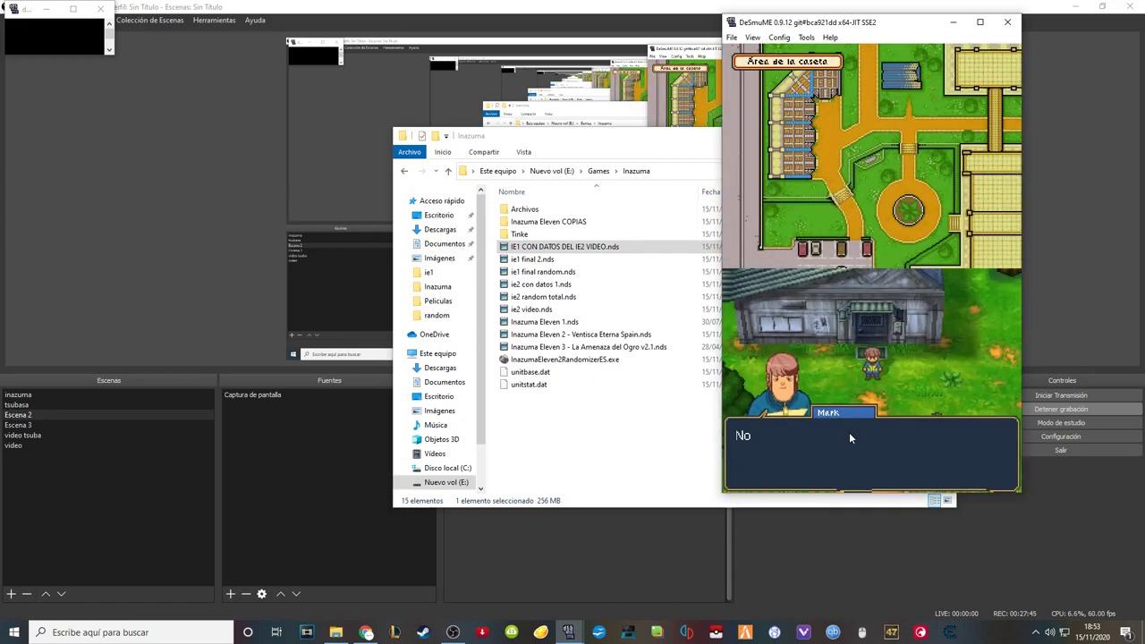
left_click(849, 435)
left_click(848, 436)
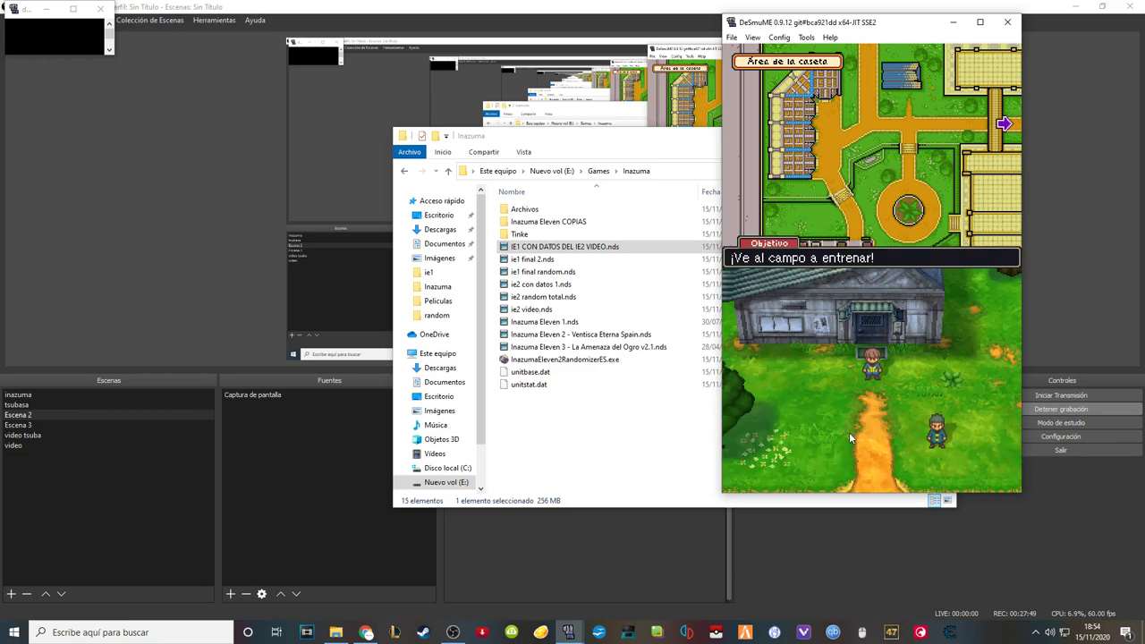
left_click(848, 432)
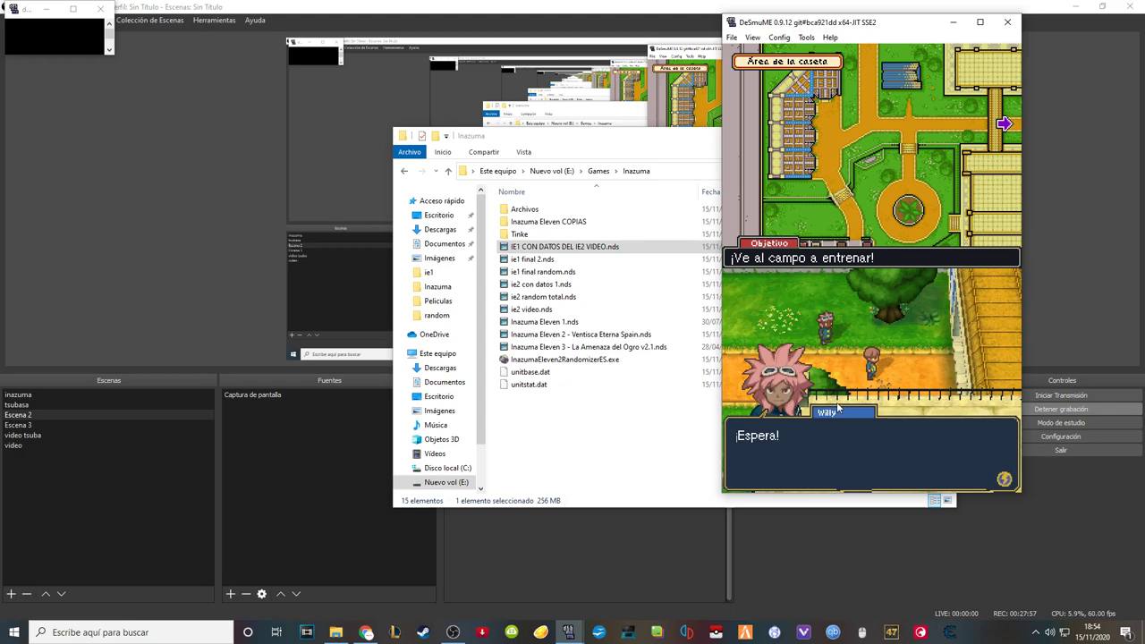
- Advance through Willy's dialogue about the B button and how things work at Instituto Raimon
left_click(806, 455)
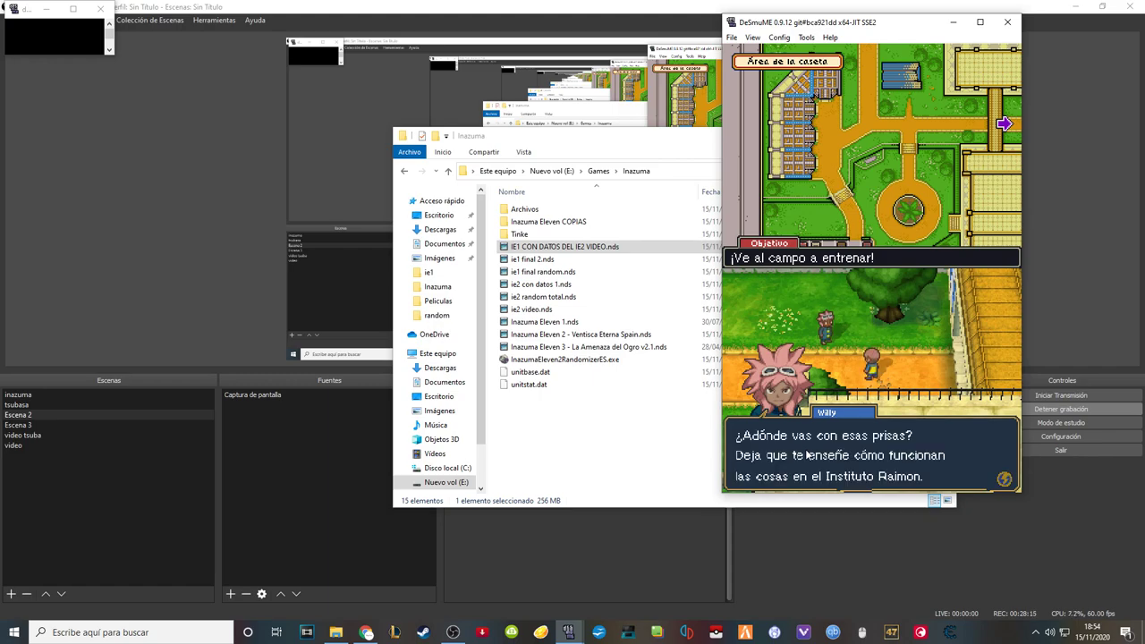
left_click(806, 455)
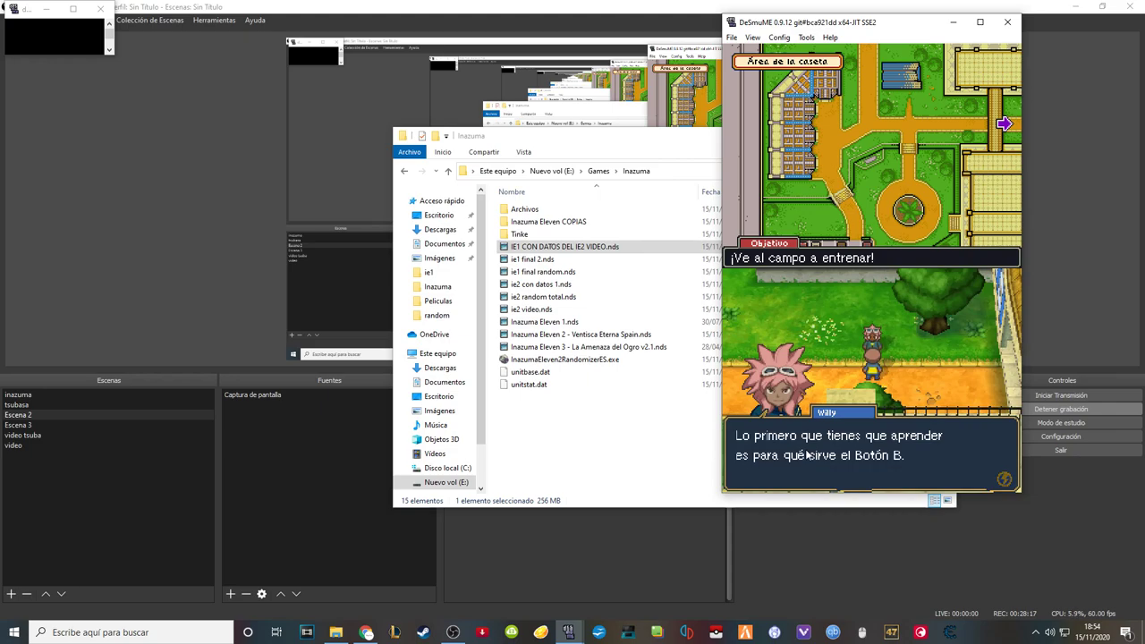
left_click(805, 454)
left_click(806, 454)
left_click(806, 454)
left_click(805, 454)
left_click(805, 455)
left_click(806, 454)
left_click(806, 455)
left_click(806, 455)
left_click(805, 454)
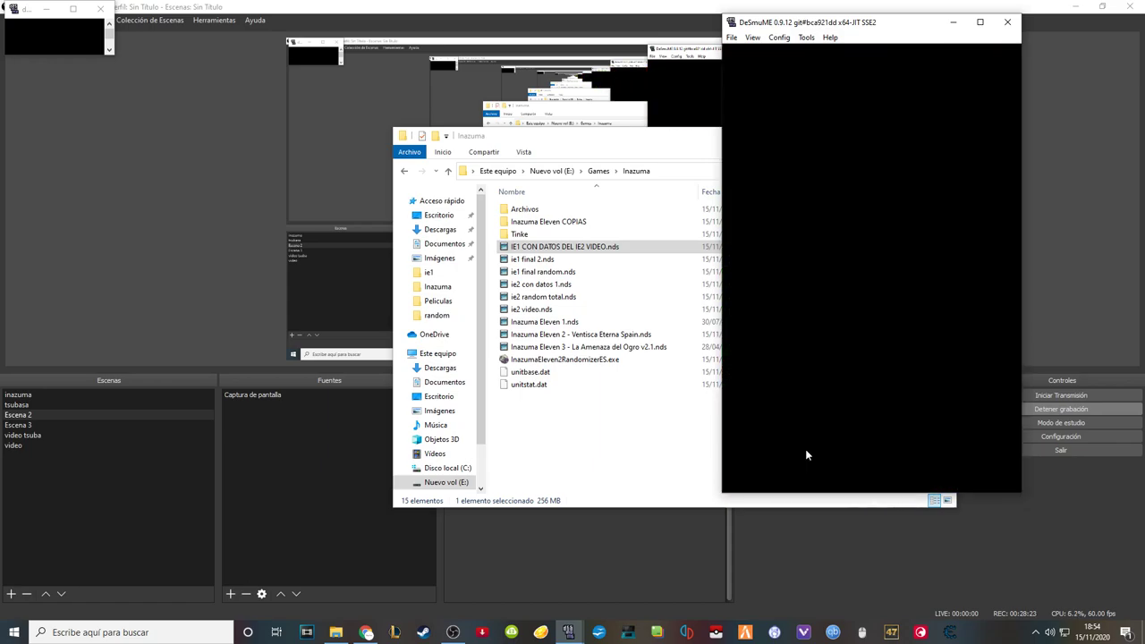
- Walk the character through the Entrada principal area onto the soccer field for training
left_click(806, 454)
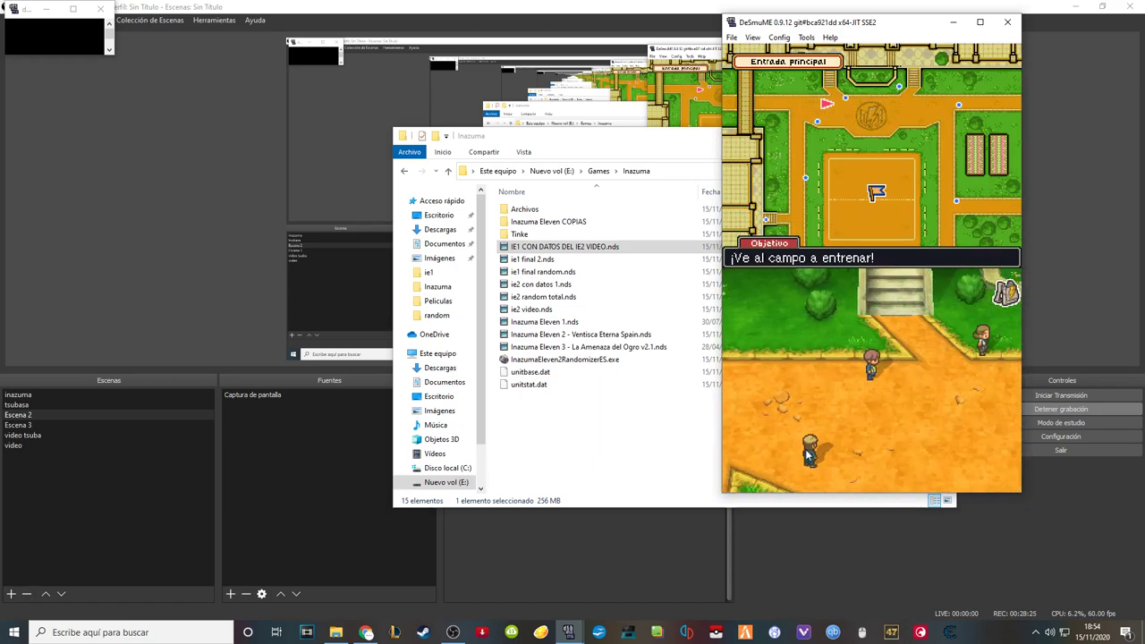
key("Right")
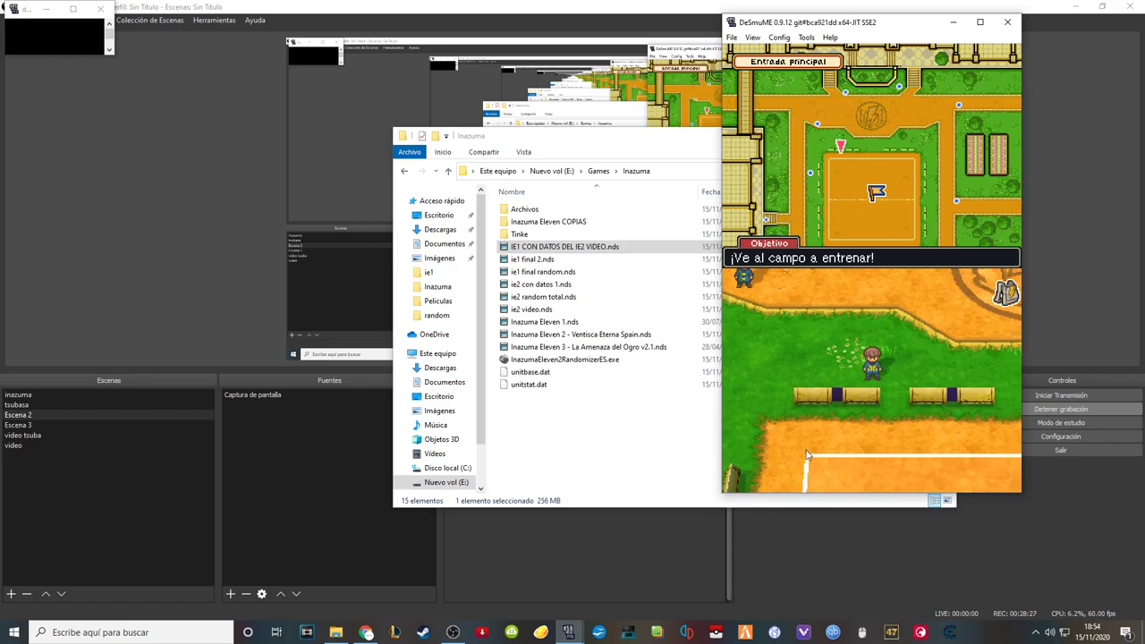
key("Up")
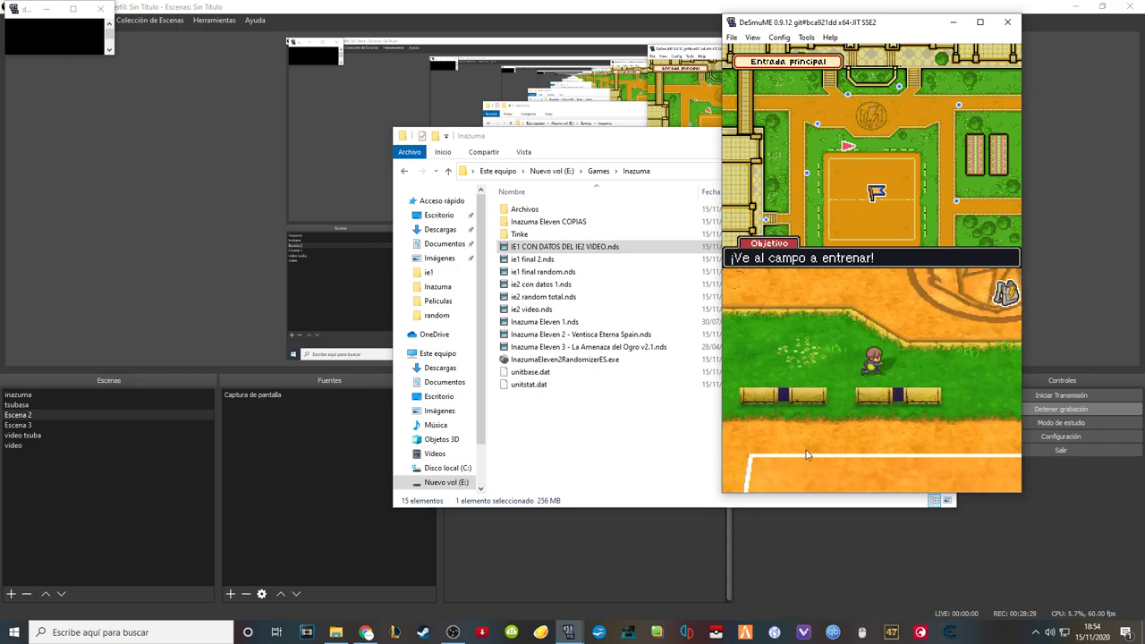
left_click(805, 448)
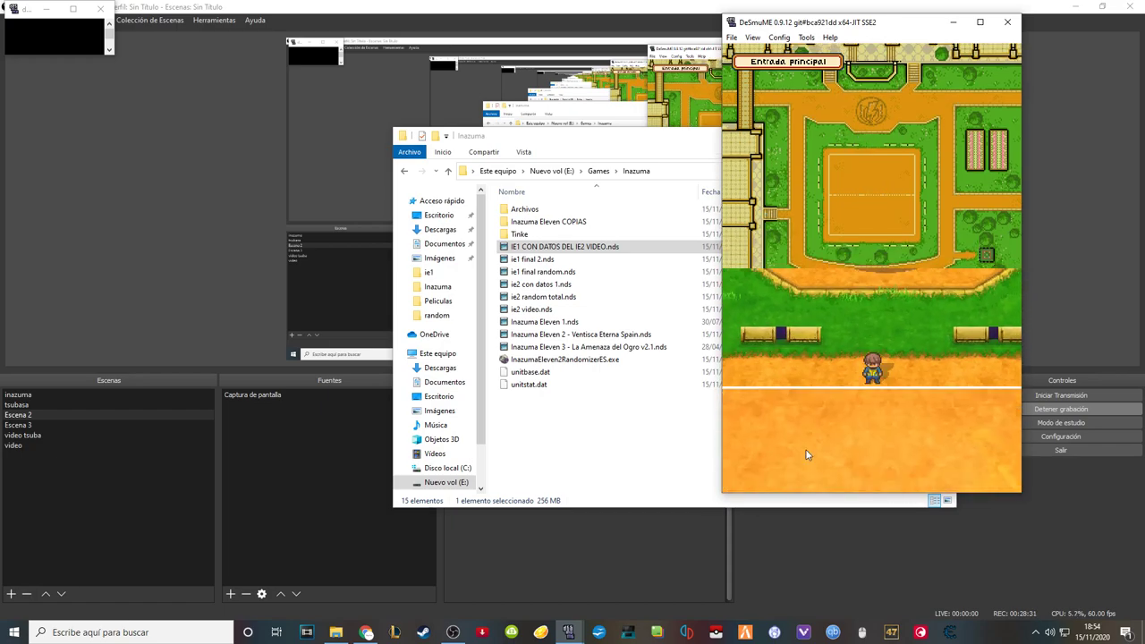